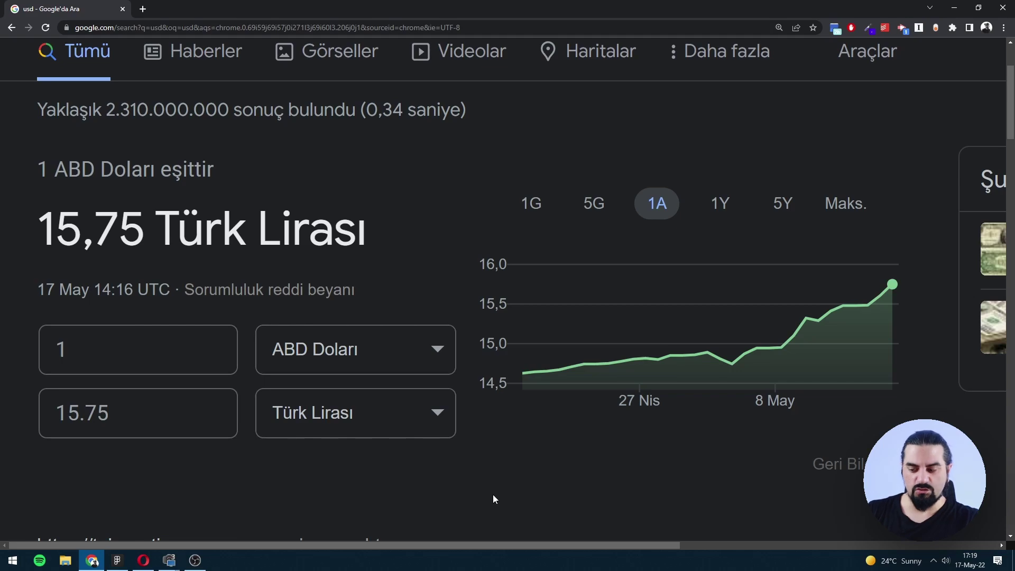
# - Capture the one-month USD/TRY chart from Google Search and paste it into Figma
pyautogui.press('ctrl+Print')
pyautogui.moveTo(469, 421)
pyautogui.mouseDown()
pyautogui.moveTo(550, 354)
pyautogui.moveTo(928, 156)
pyautogui.mouseUp()
pyautogui.hotkey('ctrl', 'c')
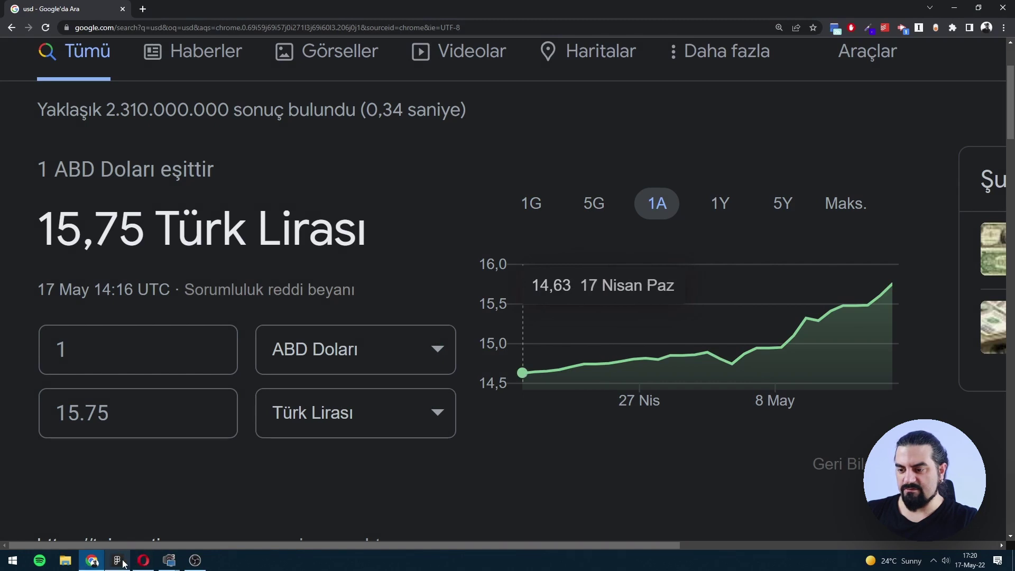
pyautogui.click(117, 560)
pyautogui.hotkey('ctrl', 'v')
pyautogui.scroll(-3, 516, 396)
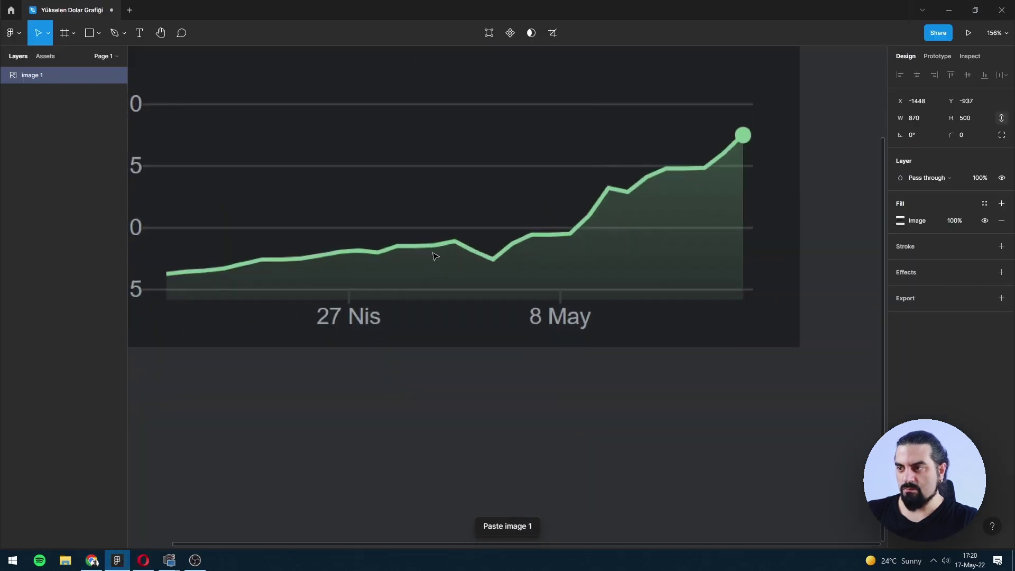
# - Capture and copy the whole USD/TRY chart card, including its period tabs
pyautogui.scroll(2, 435, 256)
pyautogui.keyDown('ctrl'); pyautogui.scroll(-5, 467, 269); pyautogui.keyUp('ctrl')
pyautogui.click(454, 335)
pyautogui.hotkey('alt', 'Tab')
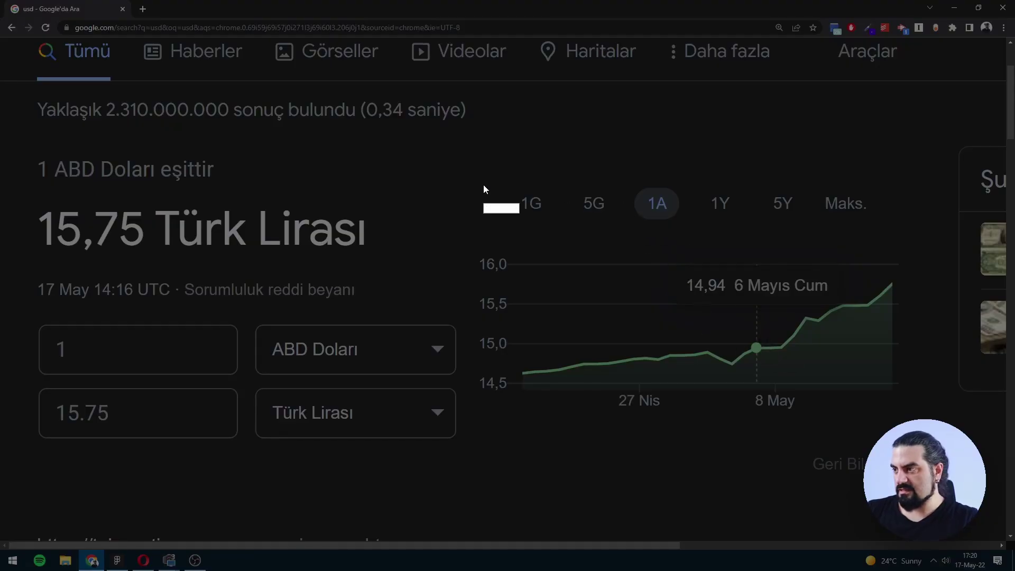
pyautogui.moveTo(466, 170); pyautogui.dragTo(925, 434)
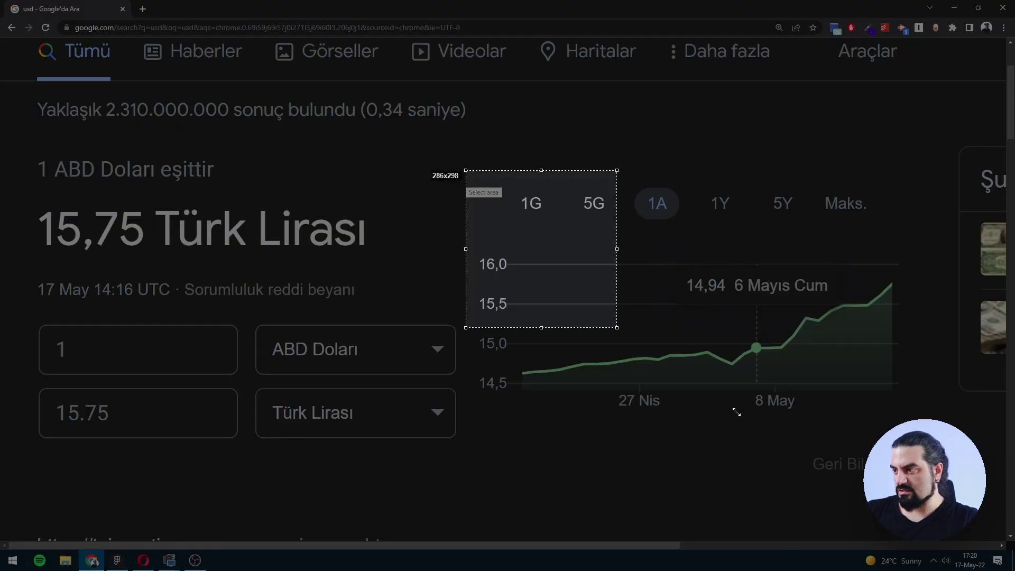
pyautogui.hotkey('ctrl', 'c')
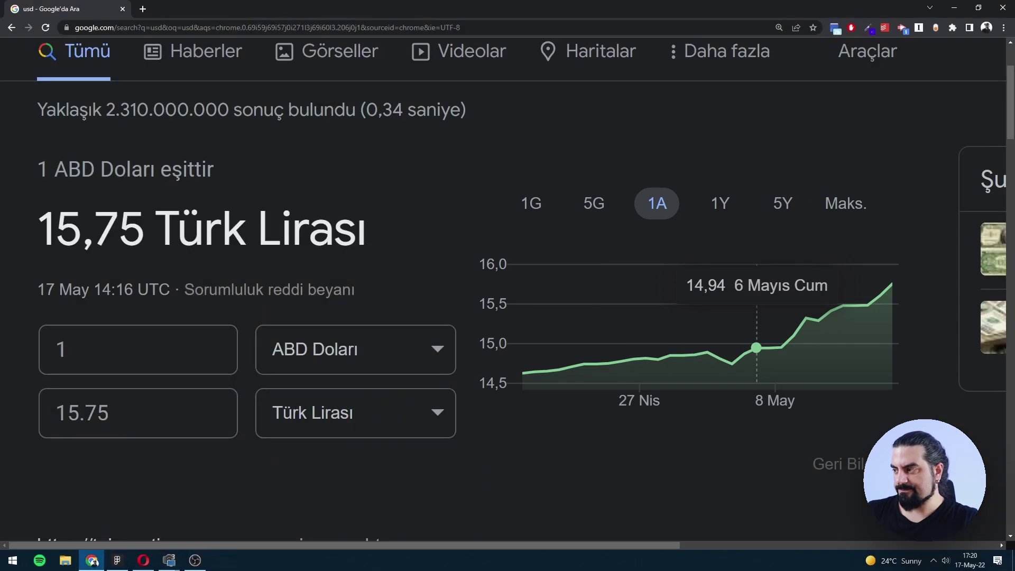
# - Paste the capture twice and place the second image, with the 14,94 tooltip, beside the first
pyautogui.hotkey('ctrl', 'v')
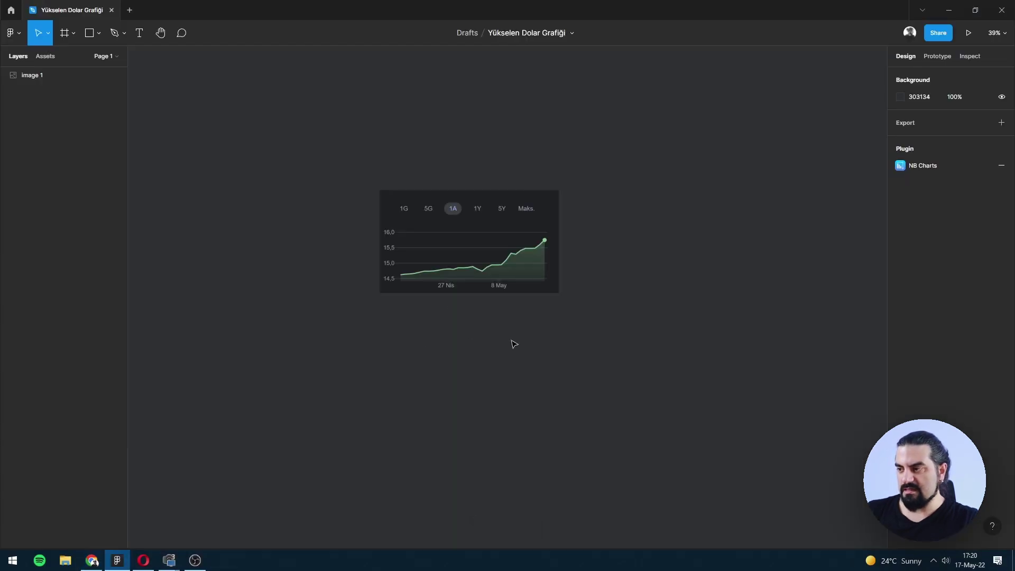
pyautogui.hotkey('ctrl', 'v')
pyautogui.moveTo(453, 312); pyautogui.dragTo(637, 271)
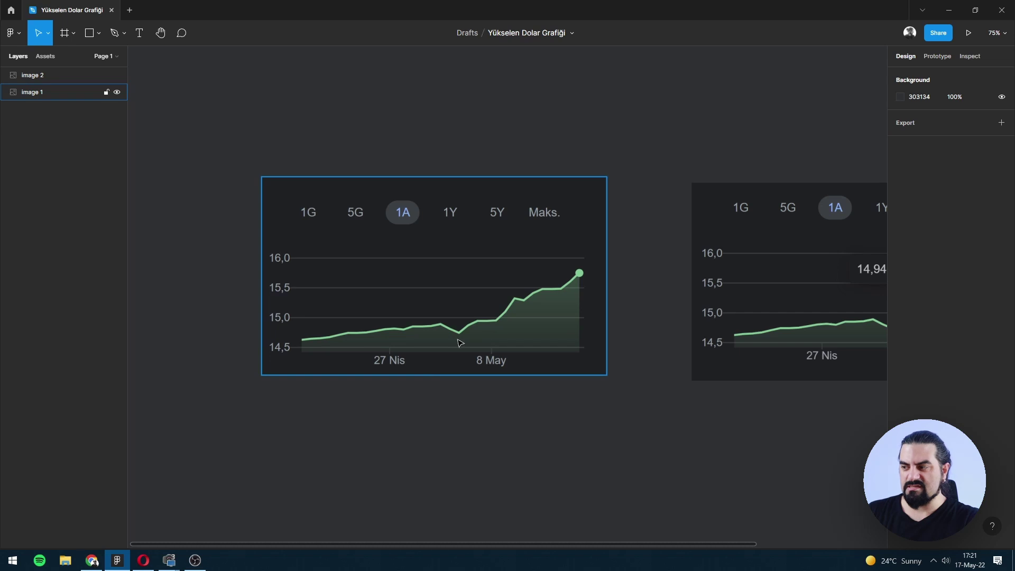
pyautogui.moveTo(263, 385); pyautogui.dragTo(591, 220)
# - Start a Pen path at the green line's left end and trace its first points
pyautogui.click(239, 405)
pyautogui.scroll(-2, 253, 317)
pyautogui.hscroll(-2, 252, 317)
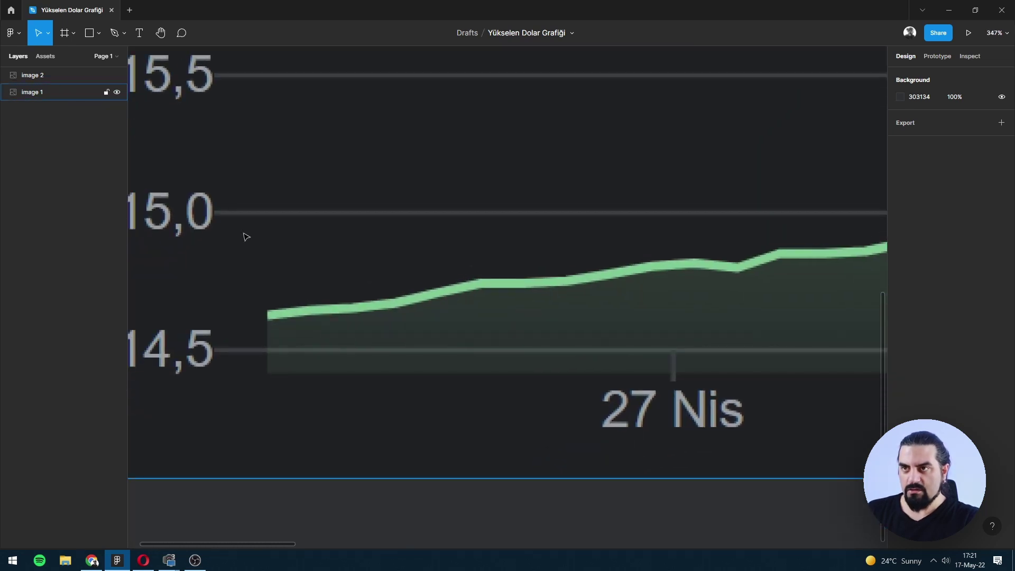
pyautogui.click(115, 32)
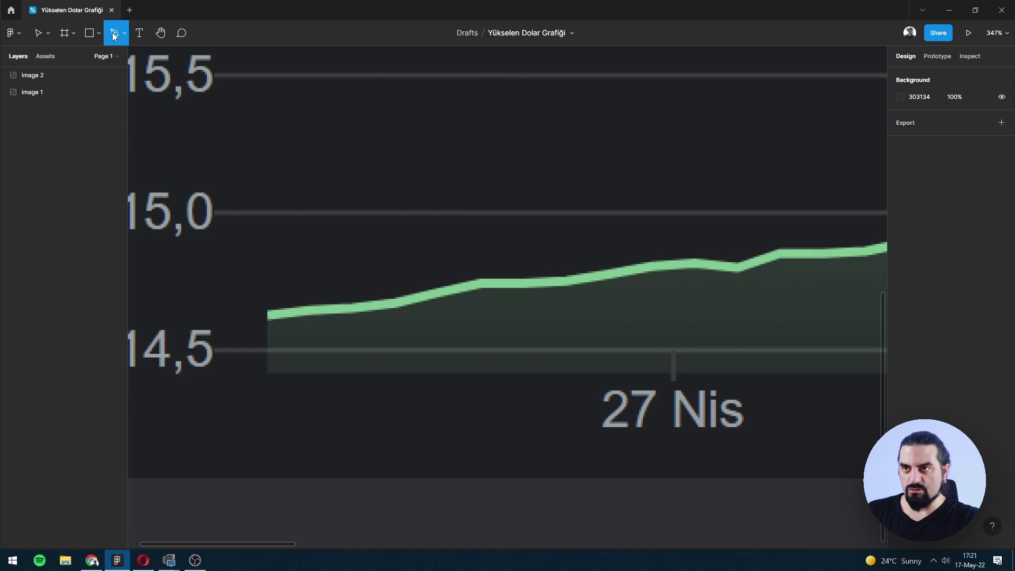
pyautogui.click(269, 315)
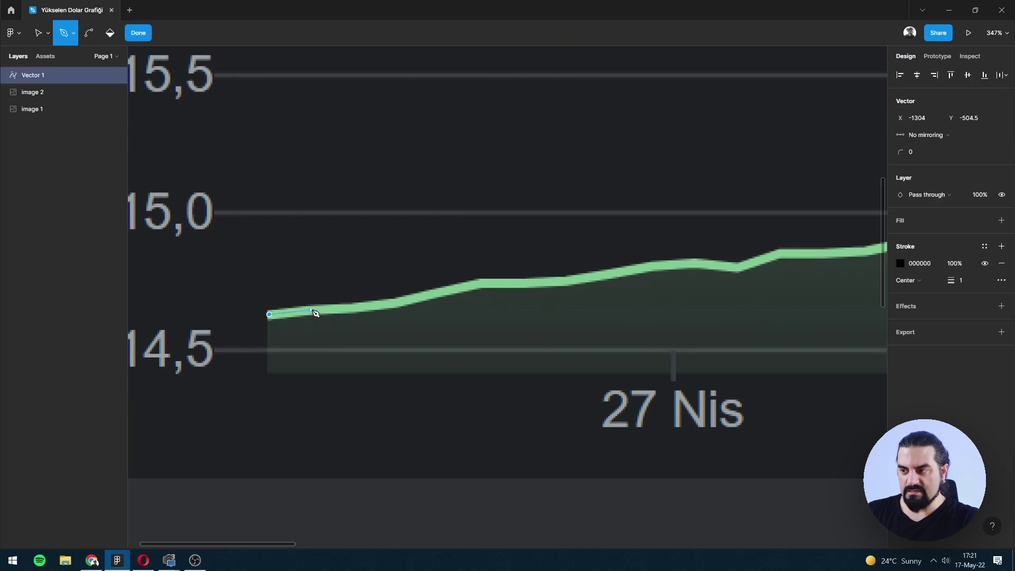
pyautogui.click(312, 309)
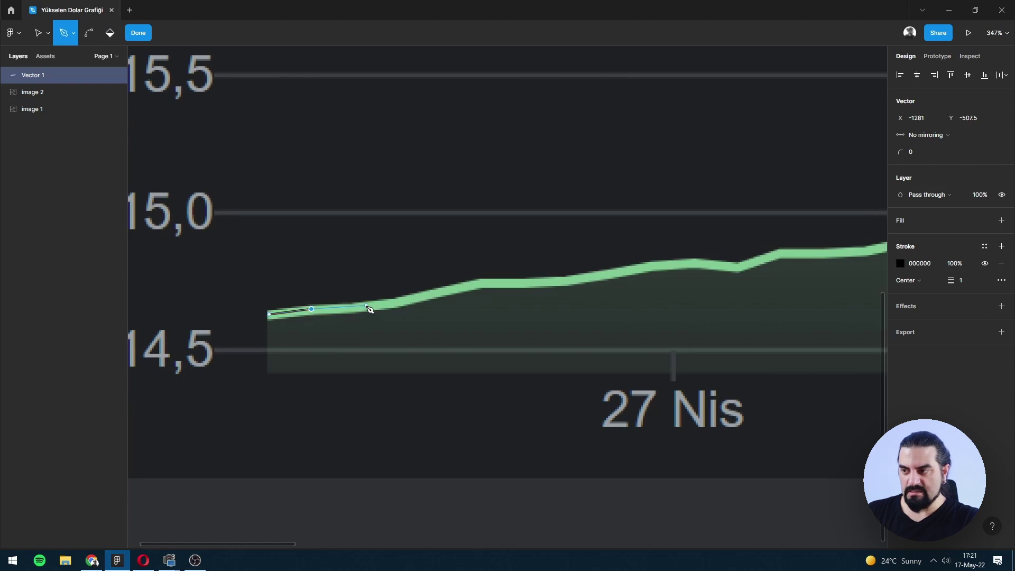
pyautogui.click(367, 306)
pyautogui.click(479, 284)
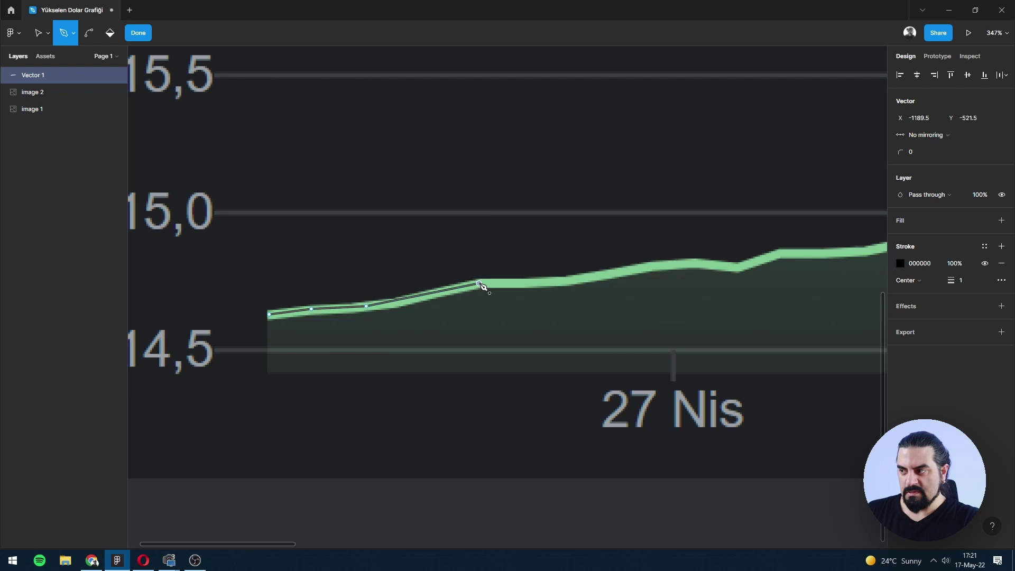
pyautogui.click(565, 284)
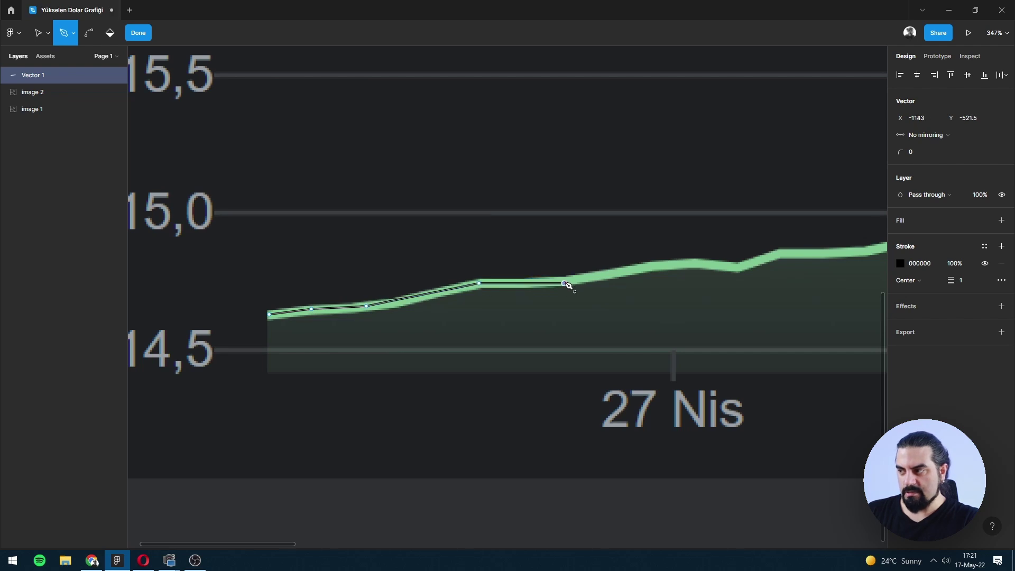
# - Continue the path along the line's bend, dip and plateau
pyautogui.hscroll(6, 410, 297)
pyautogui.hscroll(-2, 368, 319)
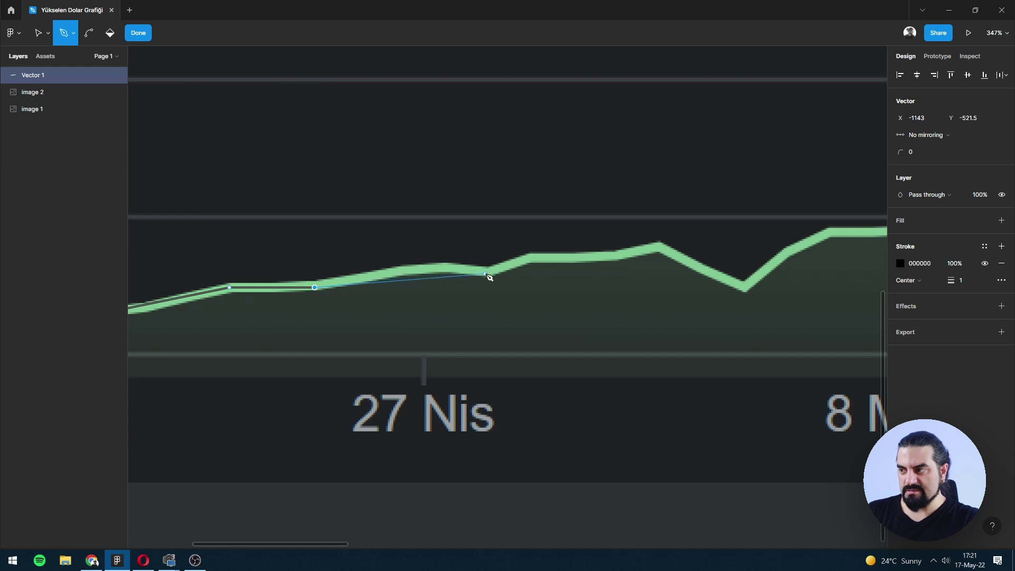
pyautogui.moveTo(487, 272)
pyautogui.mouseDown()
pyautogui.moveTo(543, 292)
pyautogui.moveTo(518, 282)
pyautogui.mouseUp()
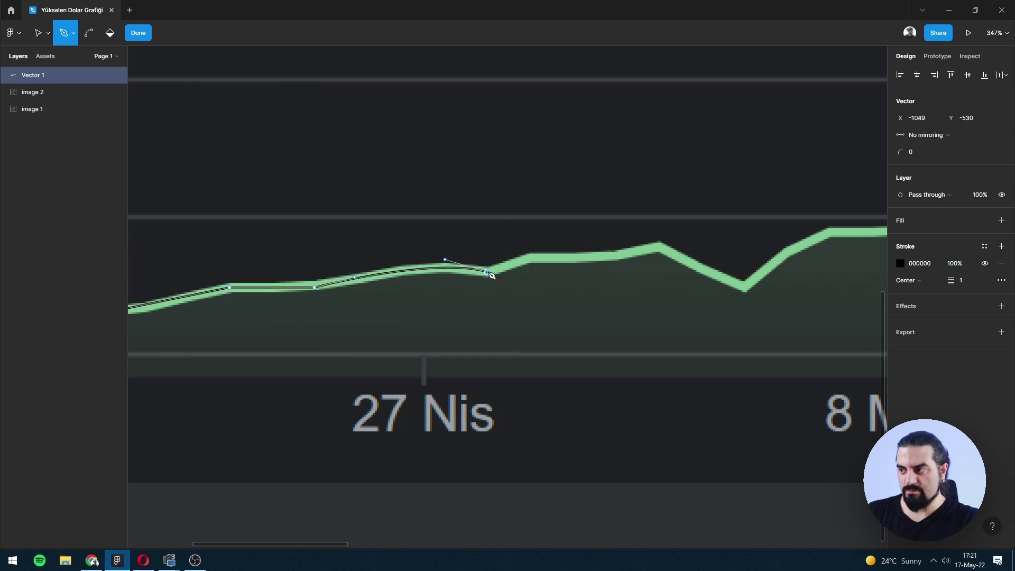
pyautogui.click(530, 257)
pyautogui.click(614, 259)
pyautogui.hscroll(5, 611, 260)
pyautogui.click(502, 256)
pyautogui.click(591, 296)
pyautogui.click(671, 242)
pyautogui.click(632, 262)
pyautogui.click(673, 243)
# - Trace the steep rise, small dip and final climb to the green end dot
pyautogui.hscroll(5, 676, 244)
pyautogui.scroll(2, 677, 244)
pyautogui.click(406, 317)
pyautogui.click(450, 274)
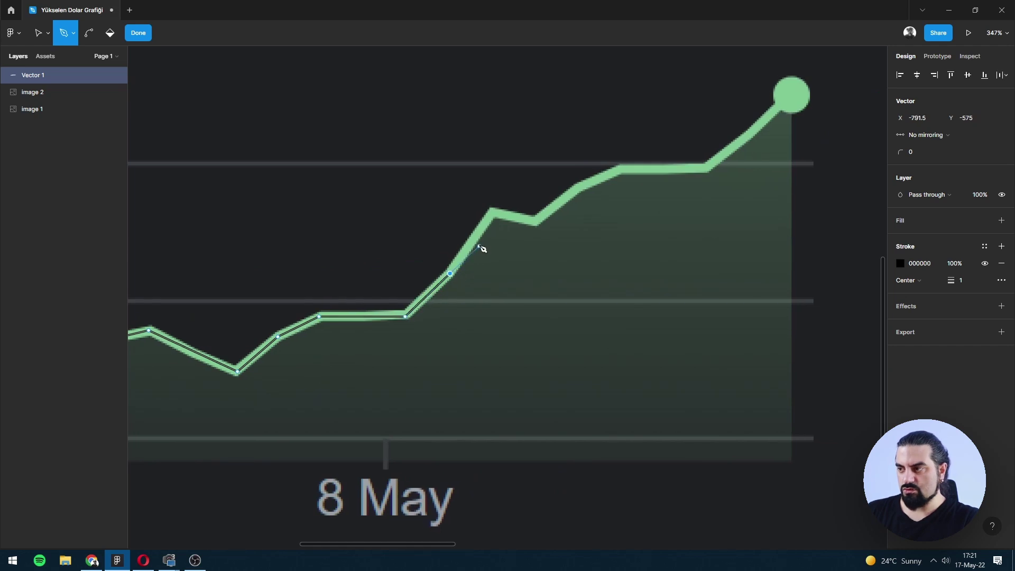
pyautogui.click(491, 215)
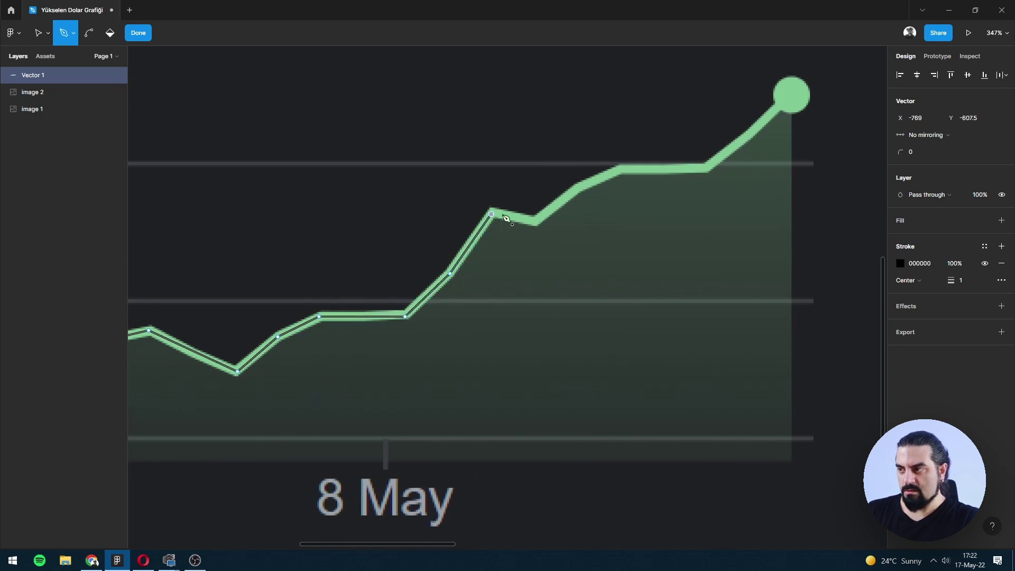
pyautogui.click(536, 222)
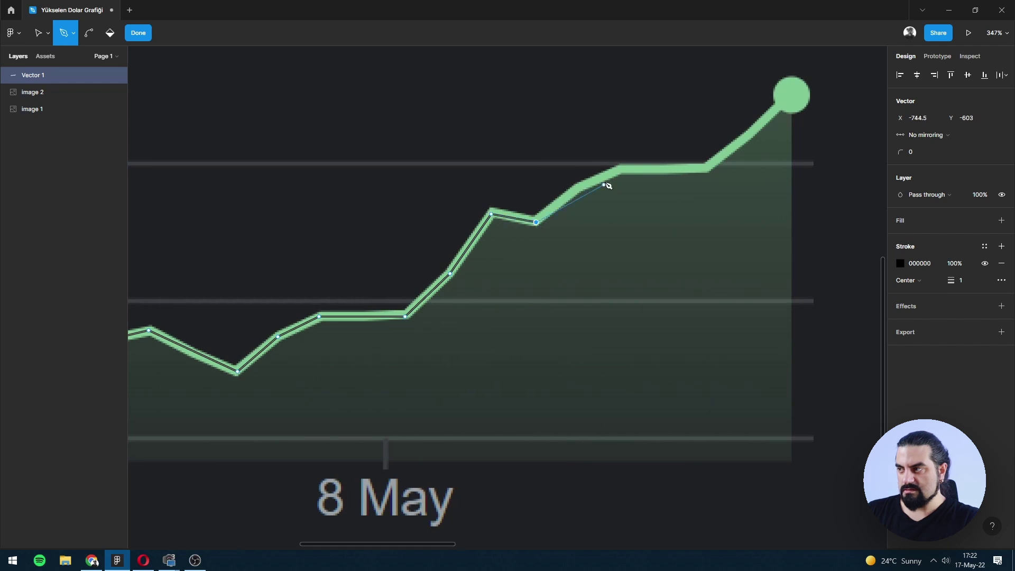
pyautogui.click(573, 191)
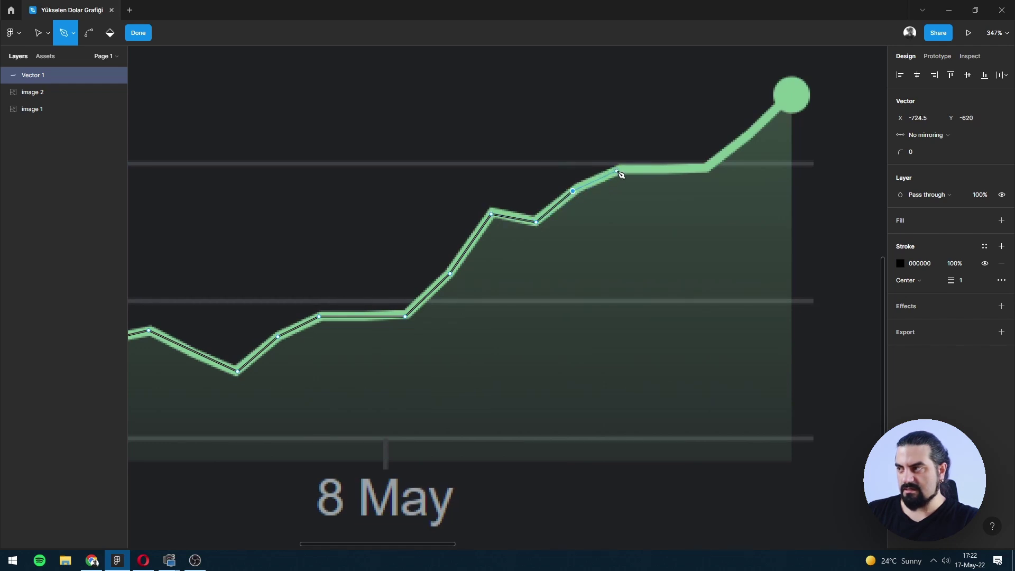
pyautogui.click(621, 171)
pyautogui.hscroll(5, 634, 199)
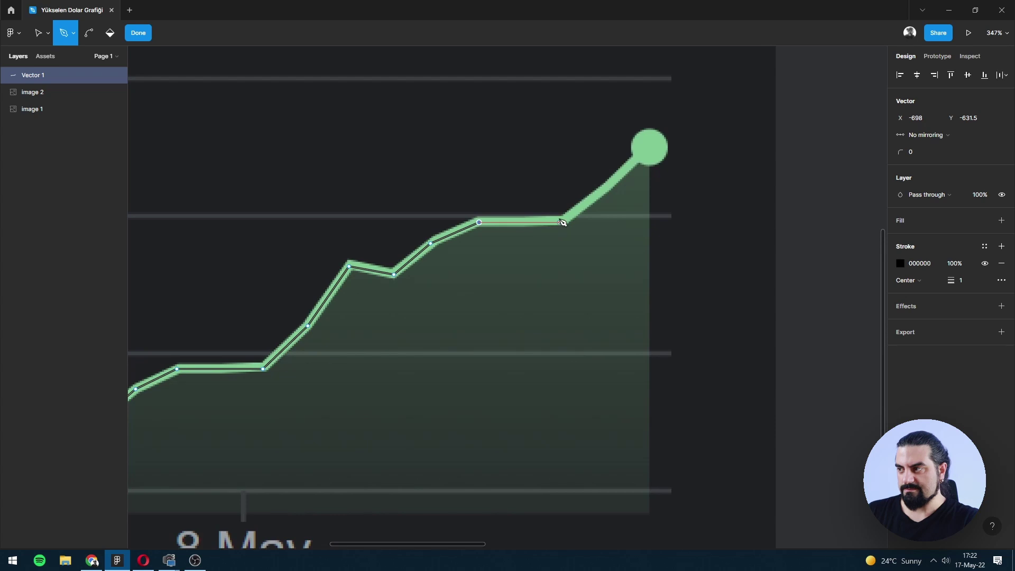
pyautogui.click(562, 222)
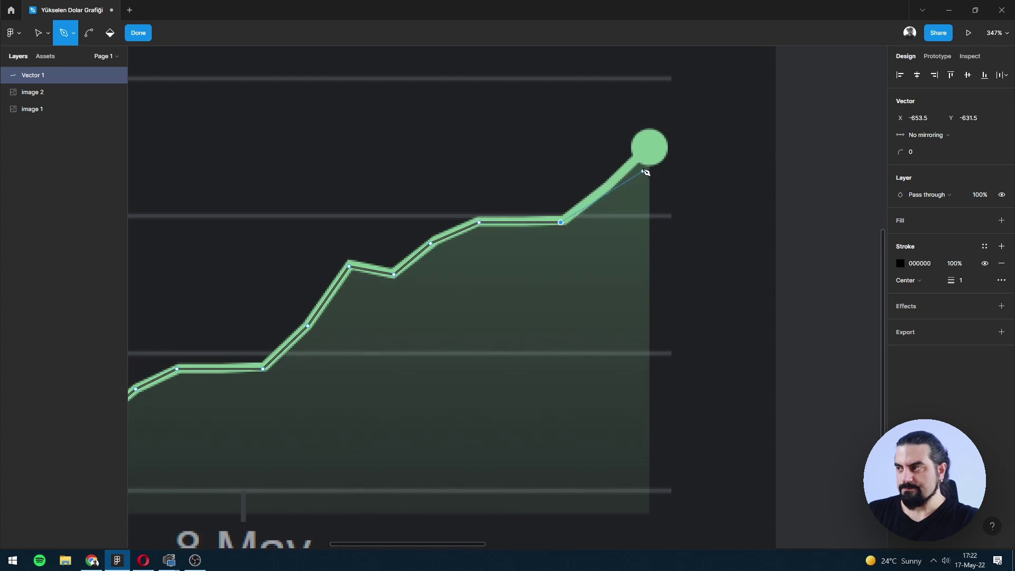
pyautogui.click(608, 188)
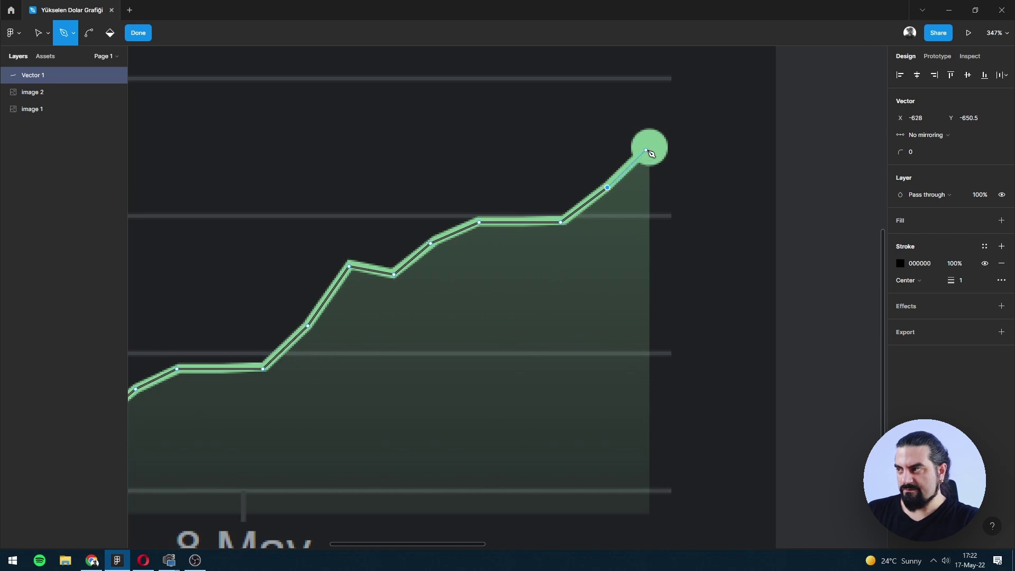
pyautogui.click(649, 149)
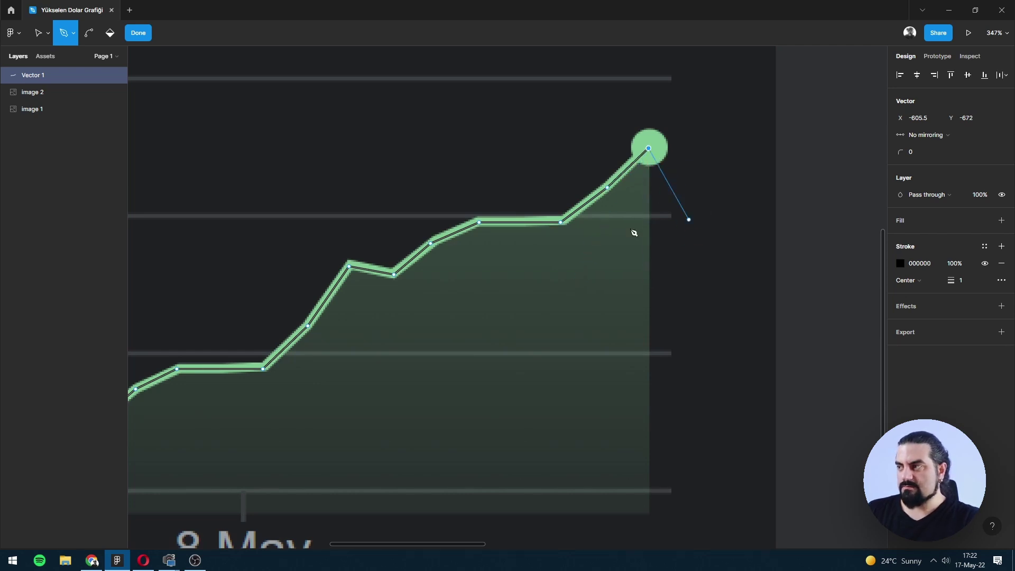
# - Close the shape down to the chart bottom and back to the start point
pyautogui.click(649, 517)
pyautogui.moveTo(606, 428); pyautogui.dragTo(697, 368)
pyautogui.scroll(-5, 660, 301)
pyautogui.hscroll(-8, 625, 236)
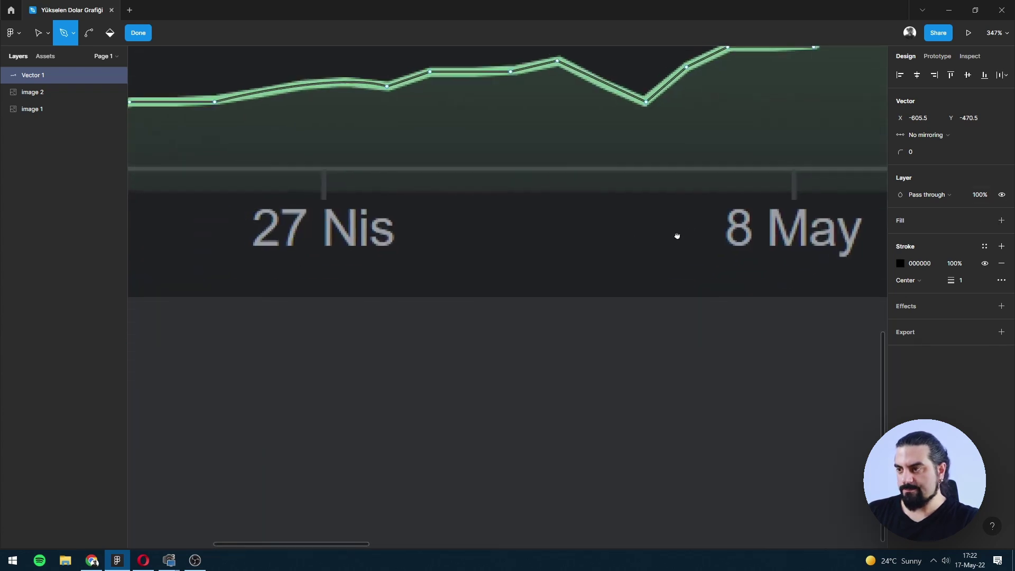
pyautogui.hscroll(-5, 475, 259)
pyautogui.scroll(2, 344, 281)
pyautogui.hscroll(-3, 333, 291)
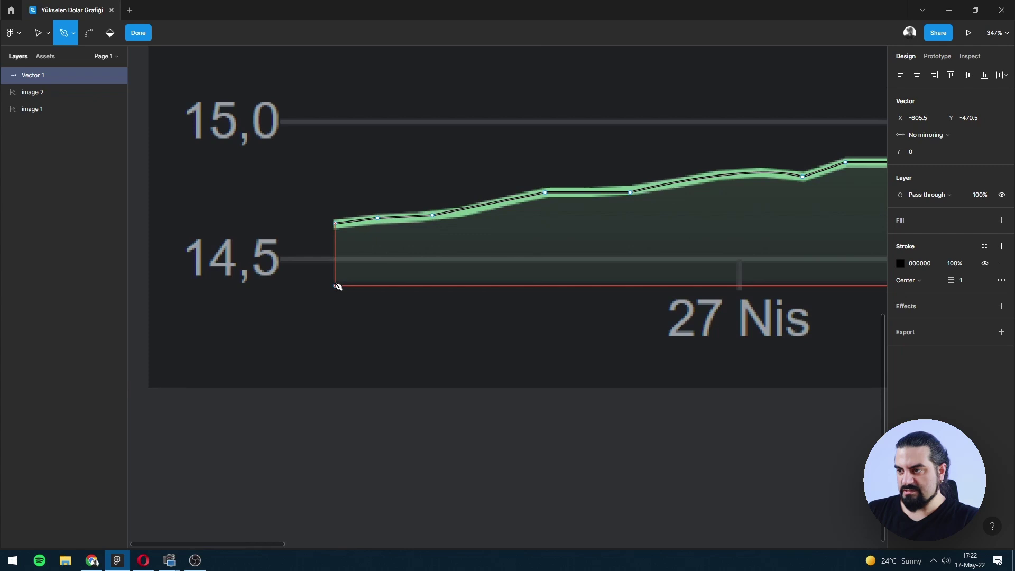
pyautogui.click(336, 285)
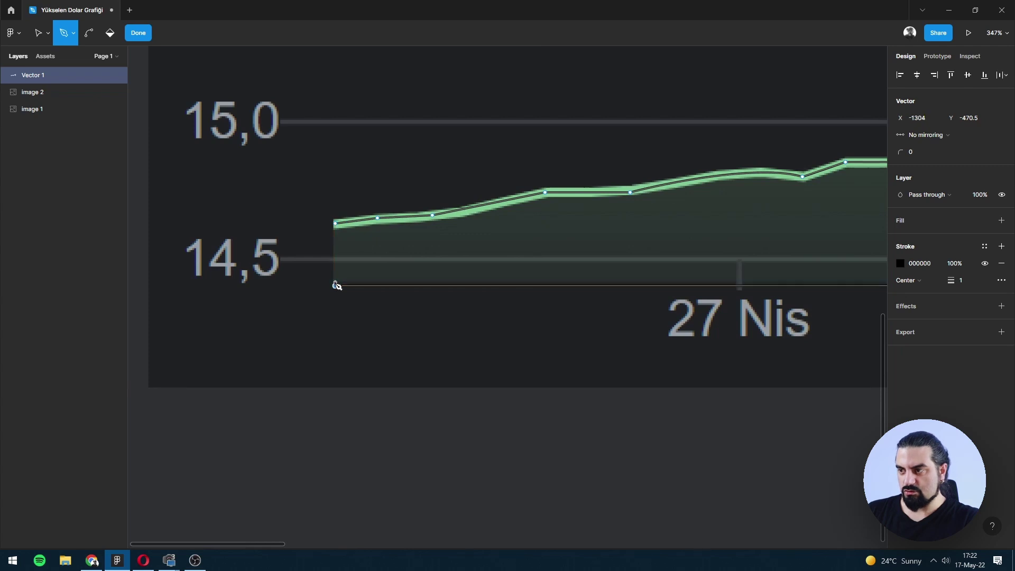
pyautogui.click(337, 223)
pyautogui.scroll(-5, 561, 258)
pyautogui.scroll(-5, 476, 280)
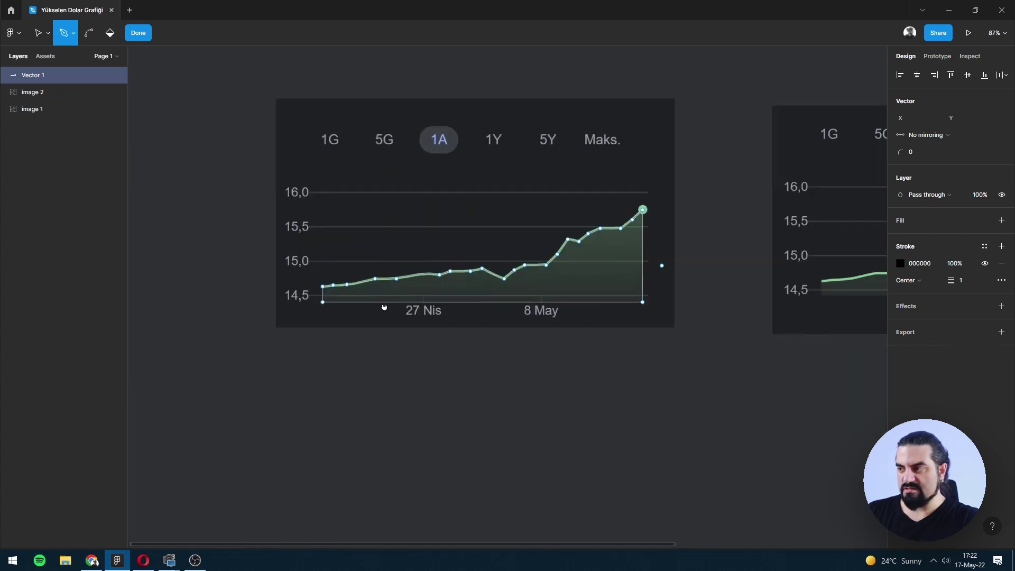
pyautogui.press('Escape')
pyautogui.press('Escape')
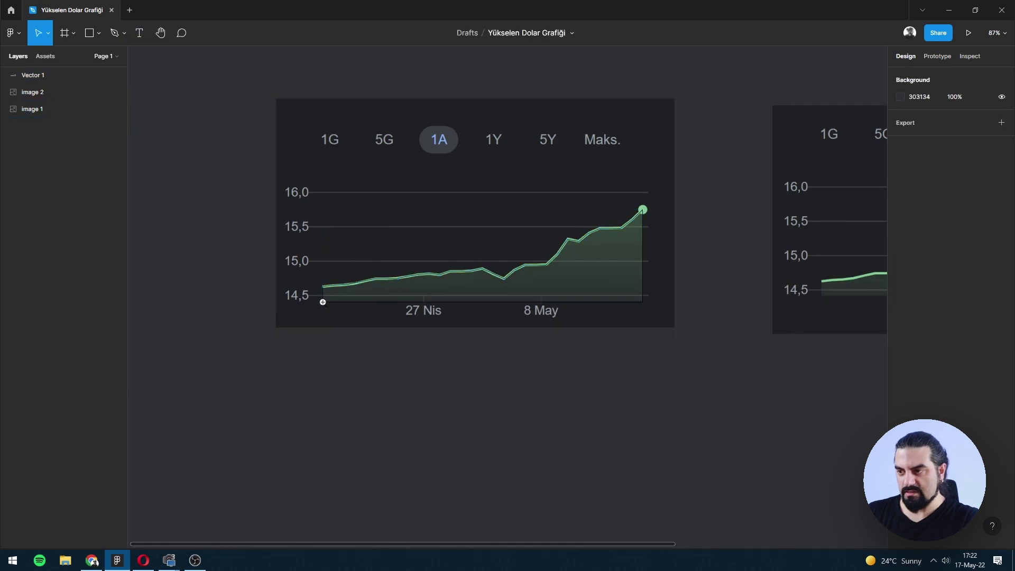
pyautogui.scroll(10, 323, 301)
pyautogui.click(325, 301)
# - Set the traced outline's stroke colour to red (f00)
pyautogui.click(912, 247)
pyautogui.write('f')
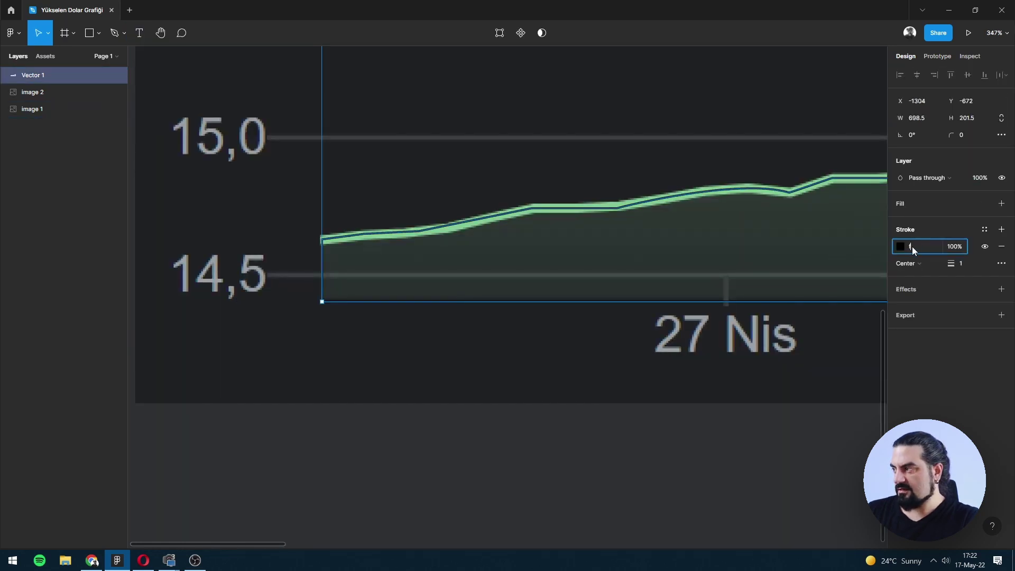
pyautogui.write('00')
pyautogui.press('Return')
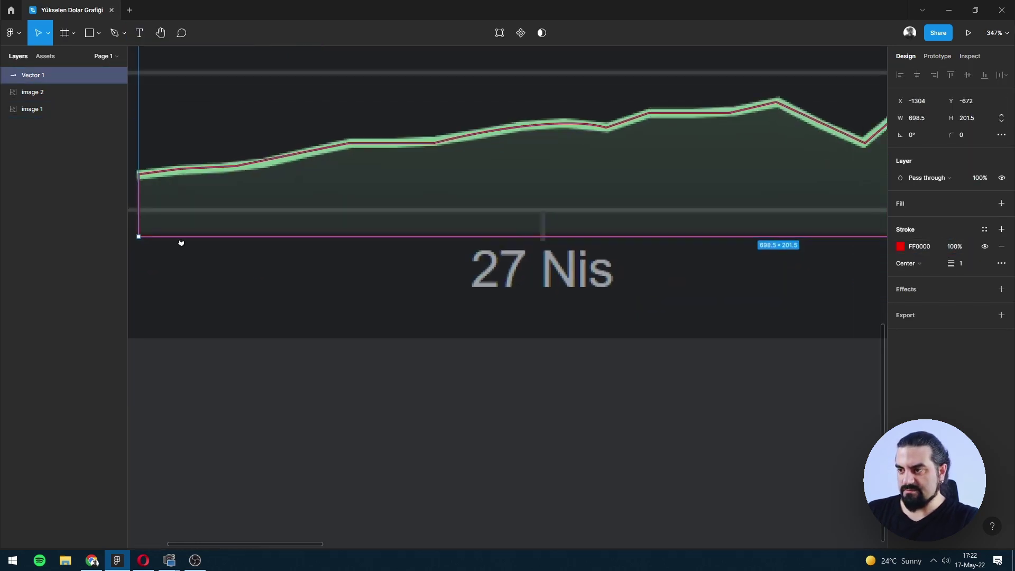
pyautogui.moveTo(181, 243); pyautogui.dragTo(347, 303)
pyautogui.click(351, 407)
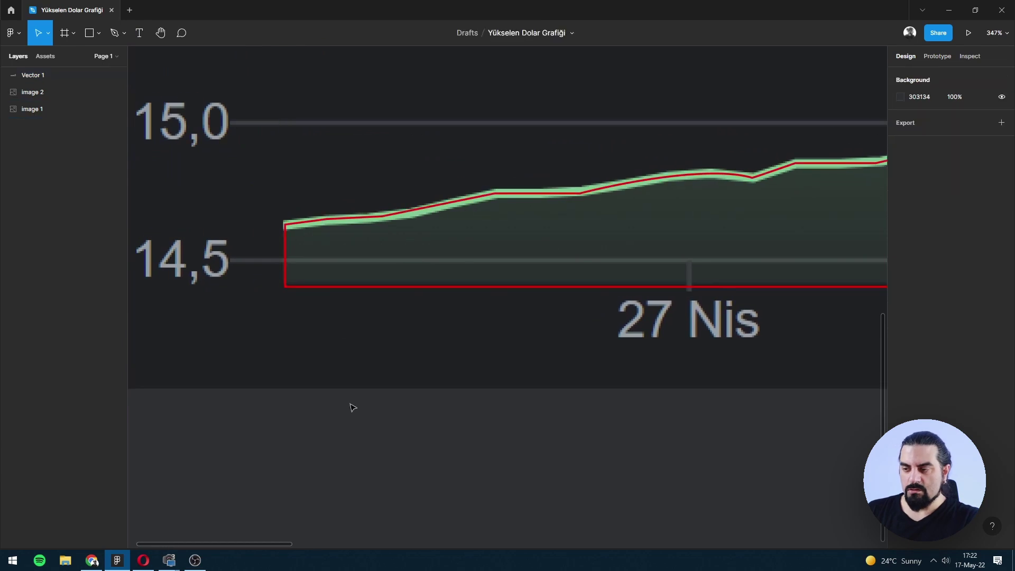
# - Duplicate the traced outline and move the copy below the chart image
pyautogui.click(315, 225)
pyautogui.moveTo(321, 223); pyautogui.dragTo(321, 420)
pyautogui.scroll(-4, 341, 360)
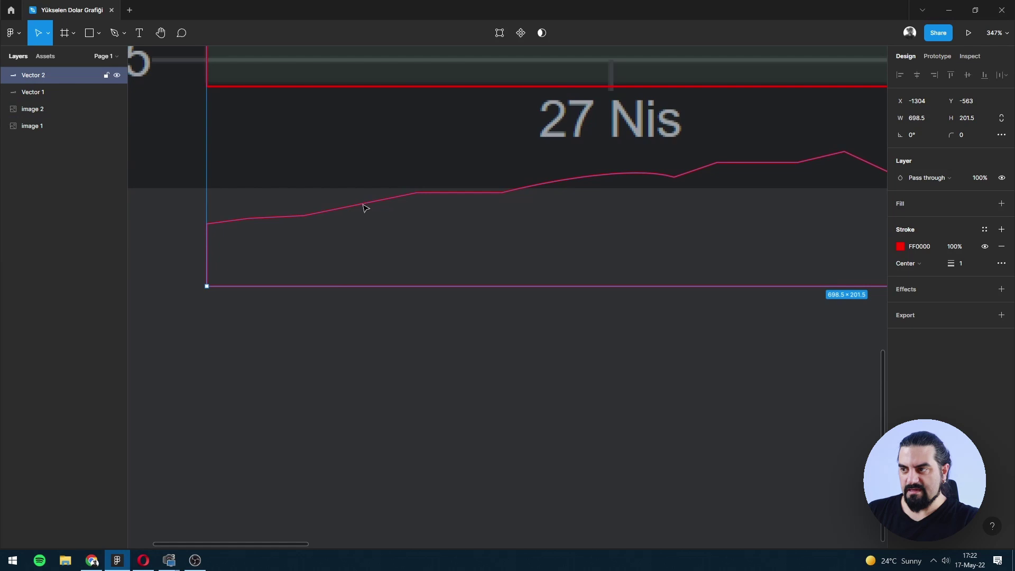
pyautogui.moveTo(365, 207); pyautogui.dragTo(351, 303)
# - Delete the copy's bottom-left and right-bottom vertices, leaving an open price line
pyautogui.doubleClick(349, 304)
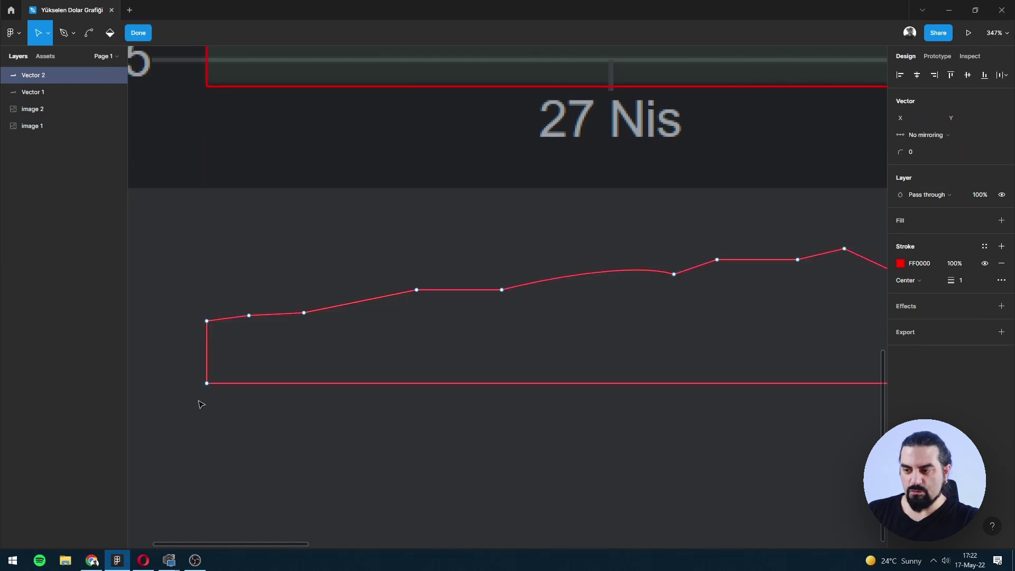
pyautogui.moveTo(195, 403); pyautogui.dragTo(240, 377)
pyautogui.press('Delete')
pyautogui.hscroll(5, 395, 321)
pyautogui.hscroll(5, 222, 306)
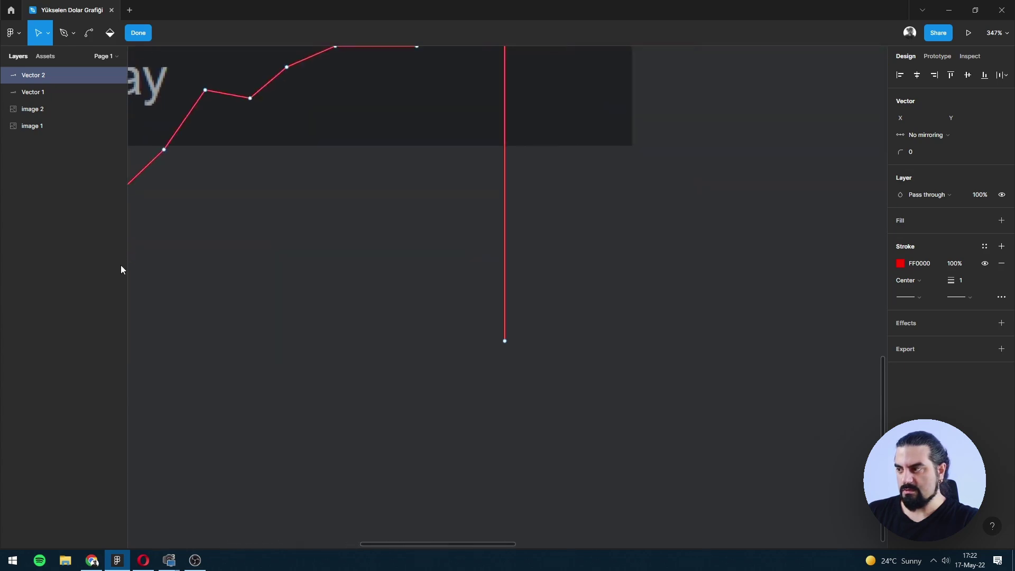
pyautogui.moveTo(607, 364); pyautogui.dragTo(496, 324)
pyautogui.press('Delete')
pyautogui.moveTo(442, 236)
pyautogui.mouseDown()
pyautogui.moveTo(613, 358)
pyautogui.moveTo(672, 379)
pyautogui.mouseUp()
pyautogui.press('Escape')
pyautogui.press('Escape')
# - Move the price-line copy further down the canvas
pyautogui.click(496, 264)
pyautogui.moveTo(496, 264)
pyautogui.mouseDown()
pyautogui.moveTo(493, 422)
pyautogui.moveTo(625, 376)
pyautogui.mouseUp()
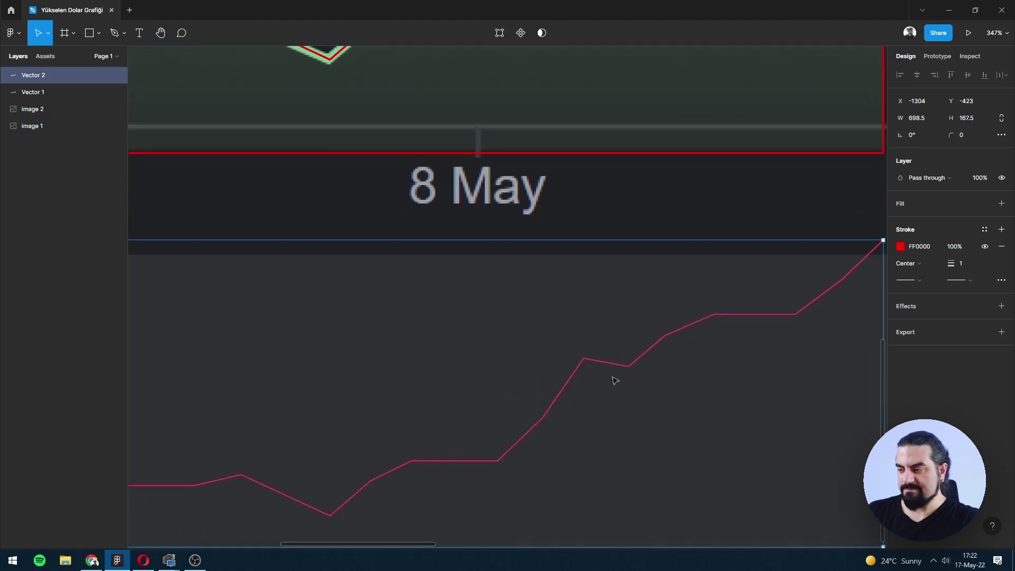
pyautogui.scroll(-5, 431, 359)
pyautogui.scroll(2, 601, 351)
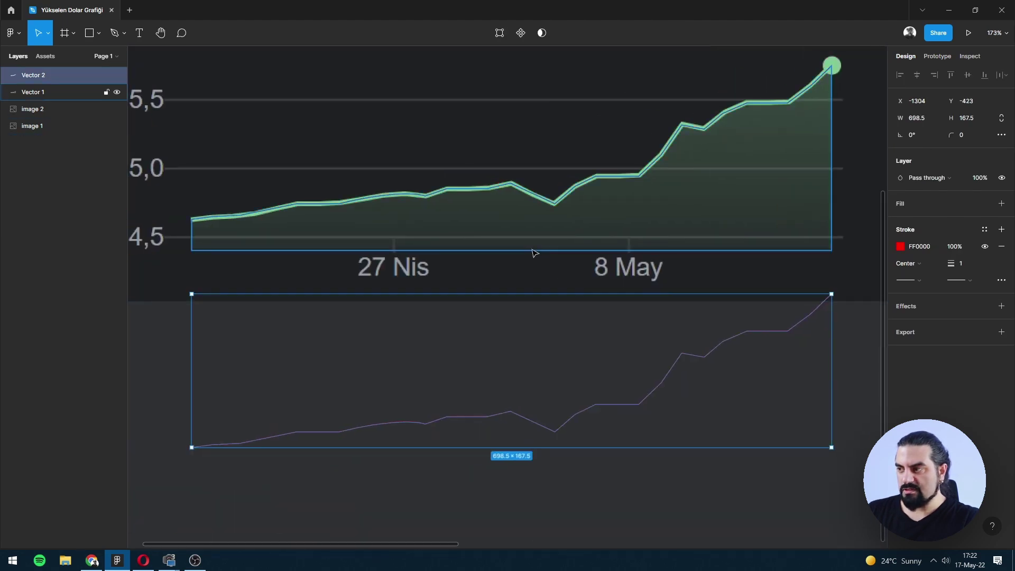
# - Top-align the price-line copy with the original outline
pyautogui.keyDown('shift'); pyautogui.click(532, 256); pyautogui.keyUp('shift')
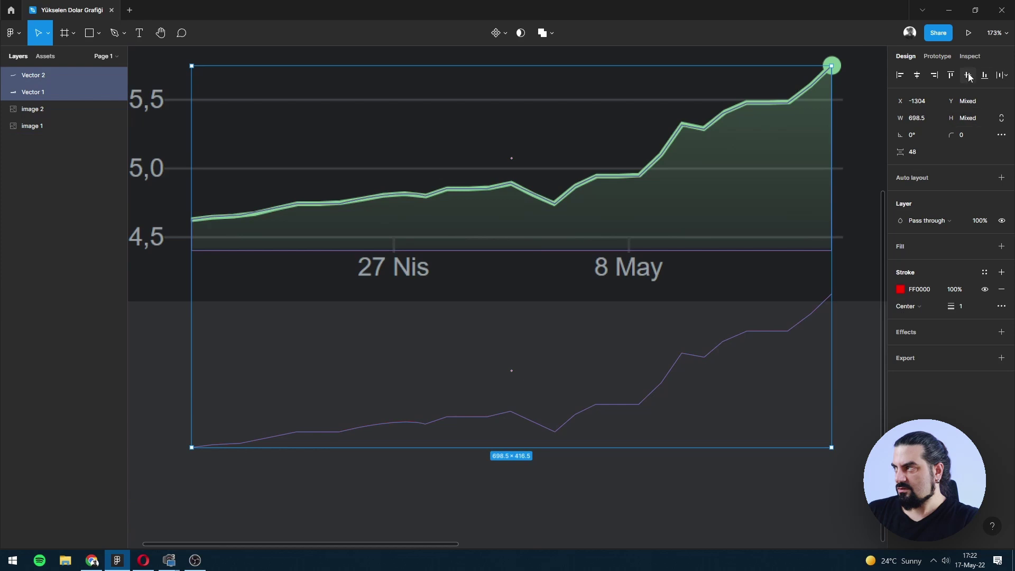
pyautogui.click(939, 76)
pyautogui.click(398, 454)
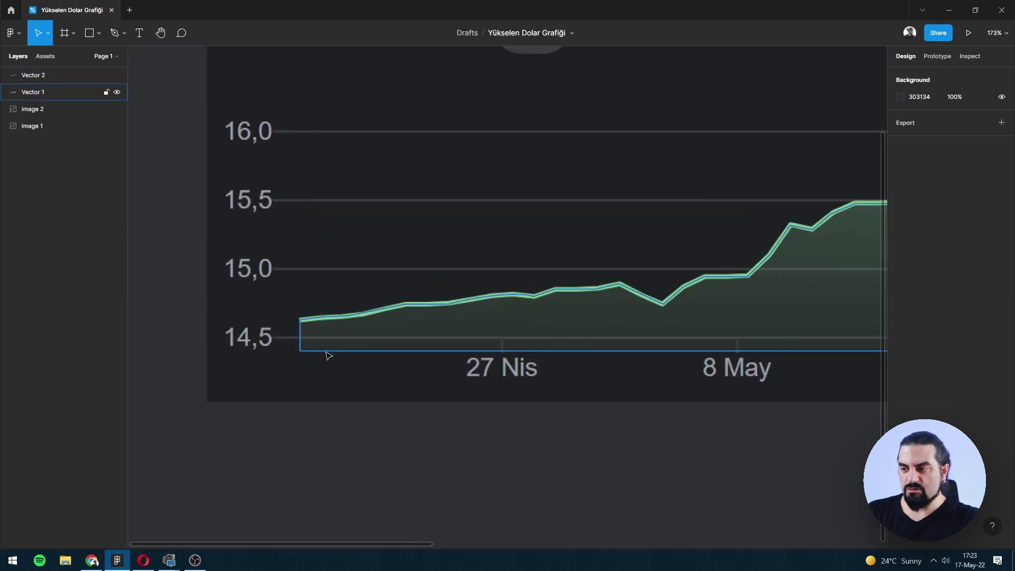
# - Swap Vector 1's red stroke to a fill and hide it
pyautogui.click(325, 351)
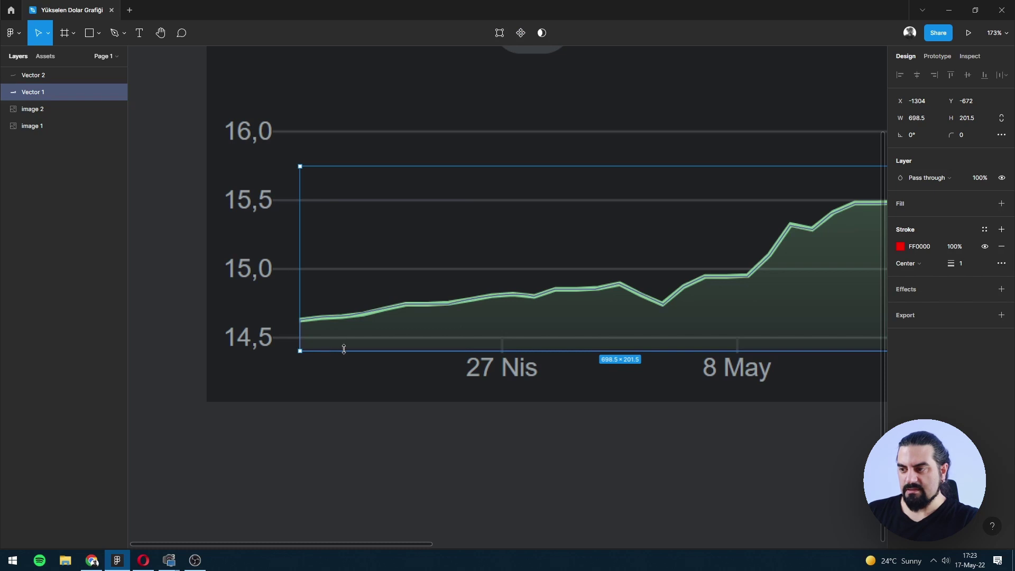
pyautogui.hotkey('shift', 'x')
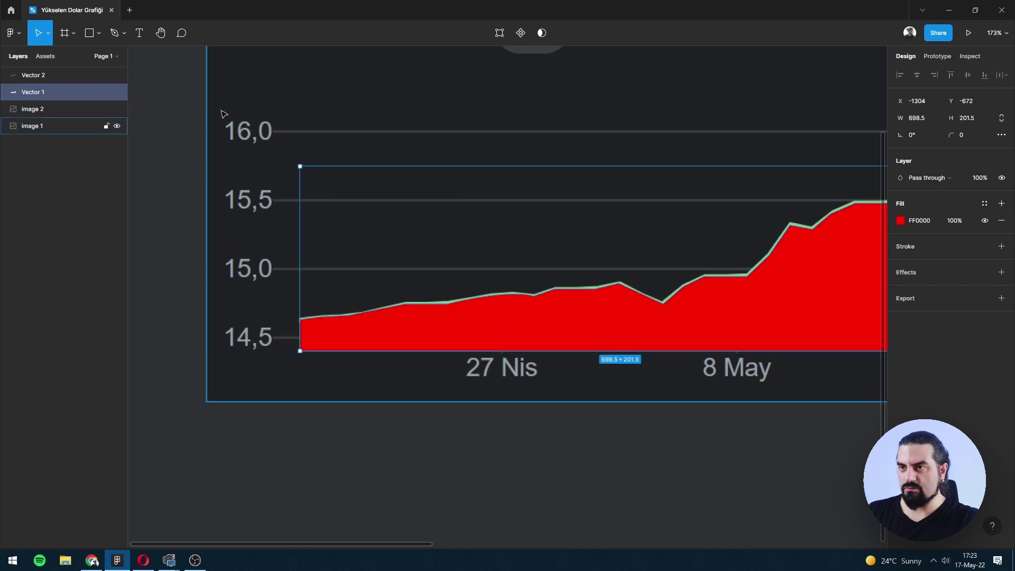
pyautogui.click(117, 93)
pyautogui.keyDown('ctrl'); pyautogui.scroll(5, 349, 325); pyautogui.keyUp('ctrl')
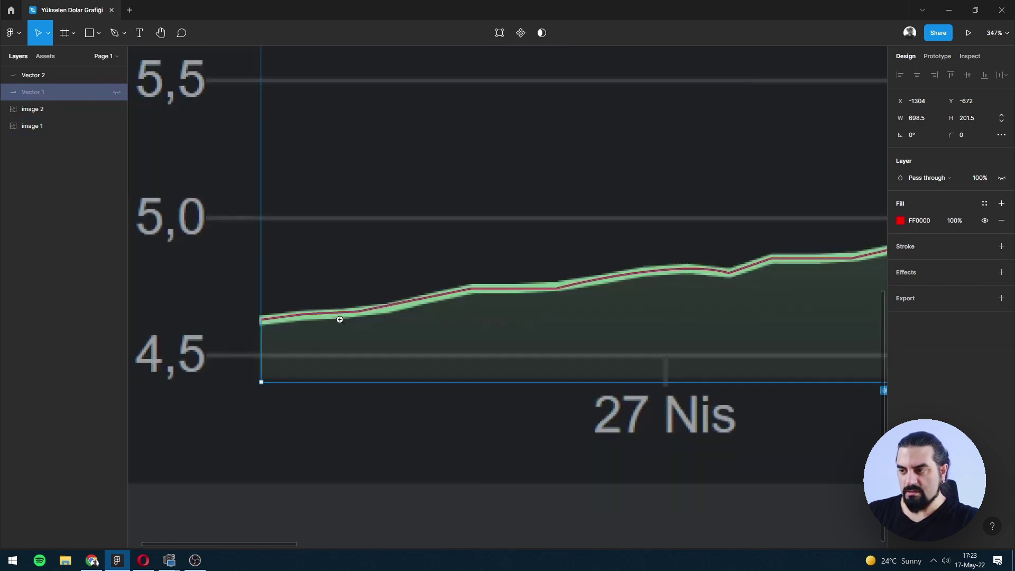
# - Set Vector 2's stroke weight to 5, keeping Center alignment
pyautogui.keyDown('ctrl'); pyautogui.scroll(5, 317, 315); pyautogui.keyUp('ctrl')
pyautogui.click(304, 310)
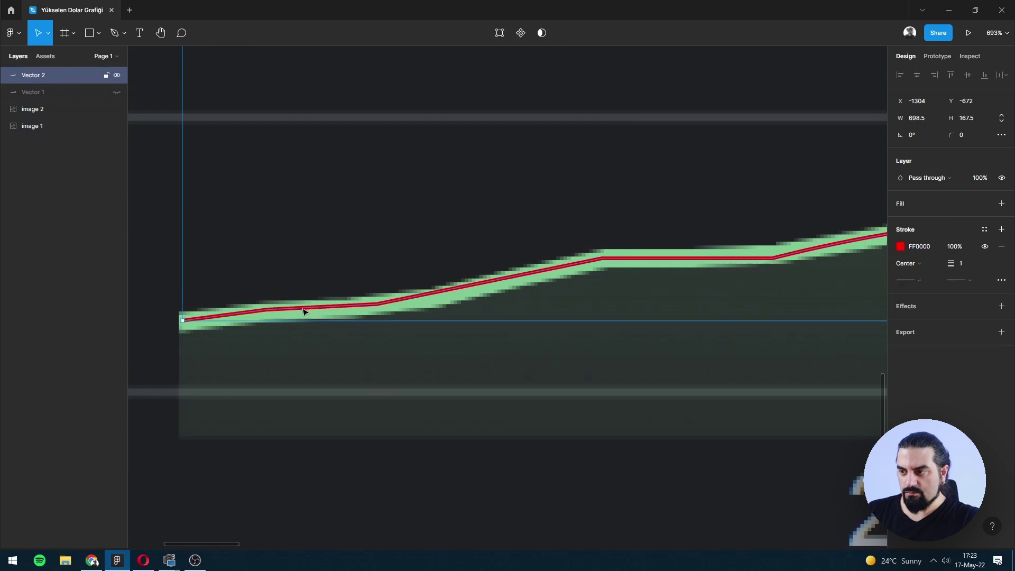
pyautogui.click(924, 267)
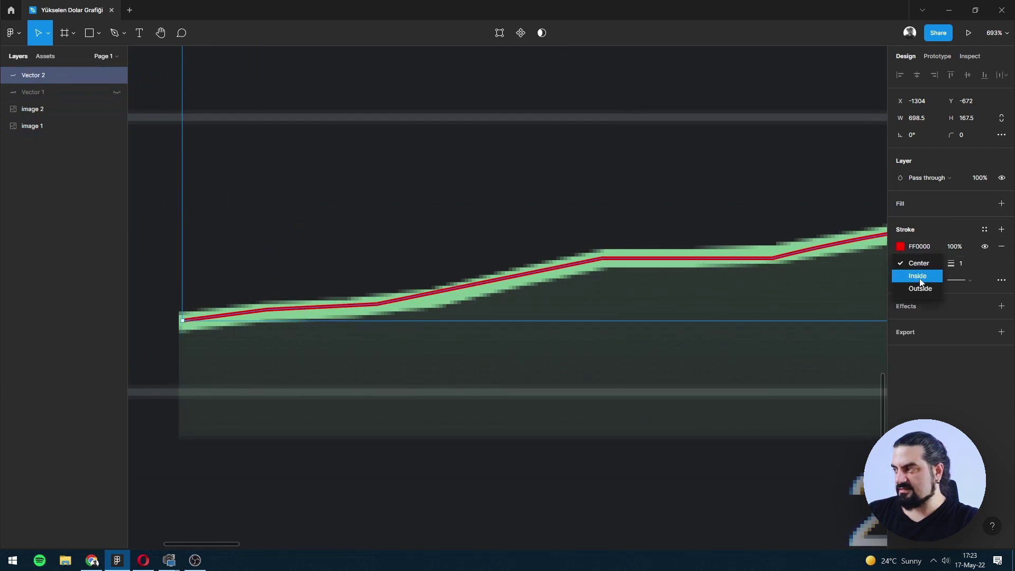
pyautogui.click(918, 277)
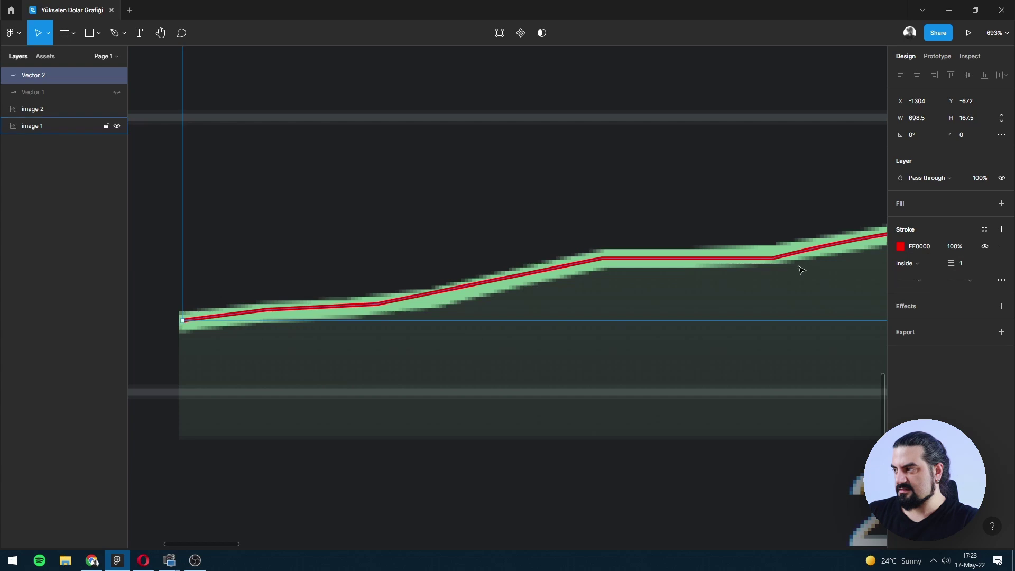
pyautogui.click(916, 266)
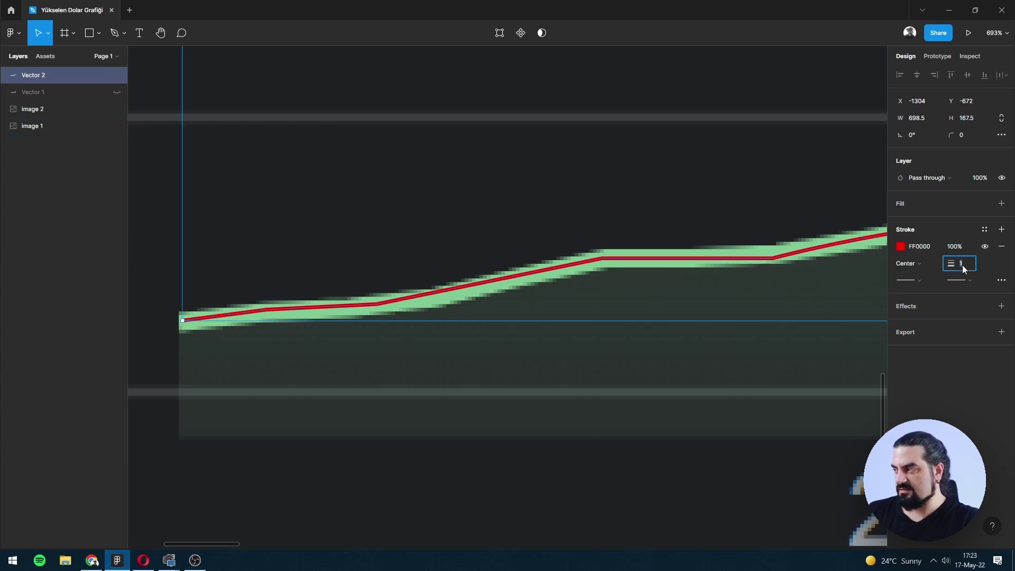
pyautogui.write('3')
pyautogui.press('Return')
pyautogui.press('Up')
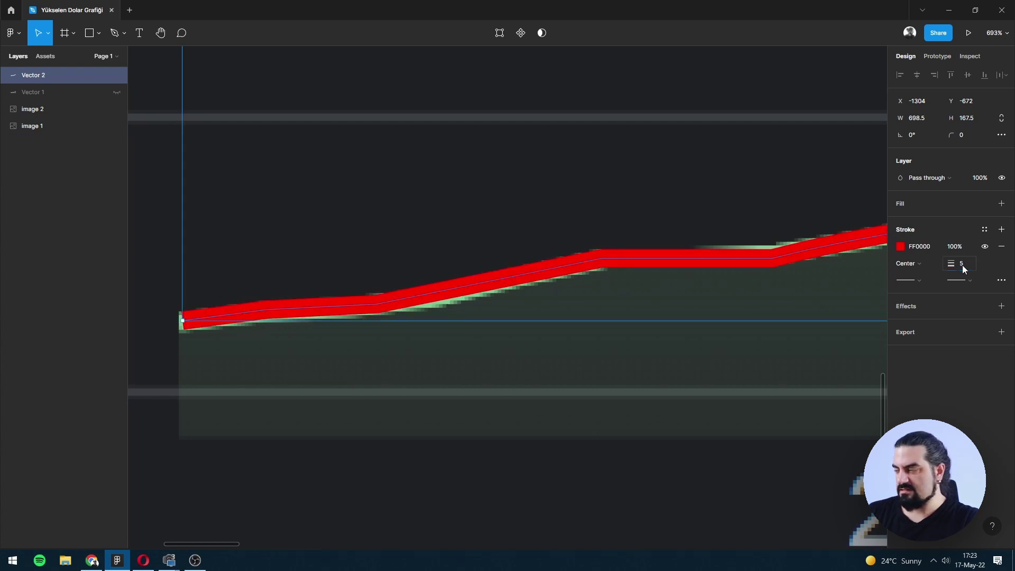
# - Try round end caps on the line, then undo the change
pyautogui.moveTo(447, 332)
pyautogui.mouseDown()
pyautogui.moveTo(312, 344)
pyautogui.moveTo(731, 318)
pyautogui.moveTo(344, 335)
pyautogui.moveTo(696, 294)
pyautogui.mouseUp()
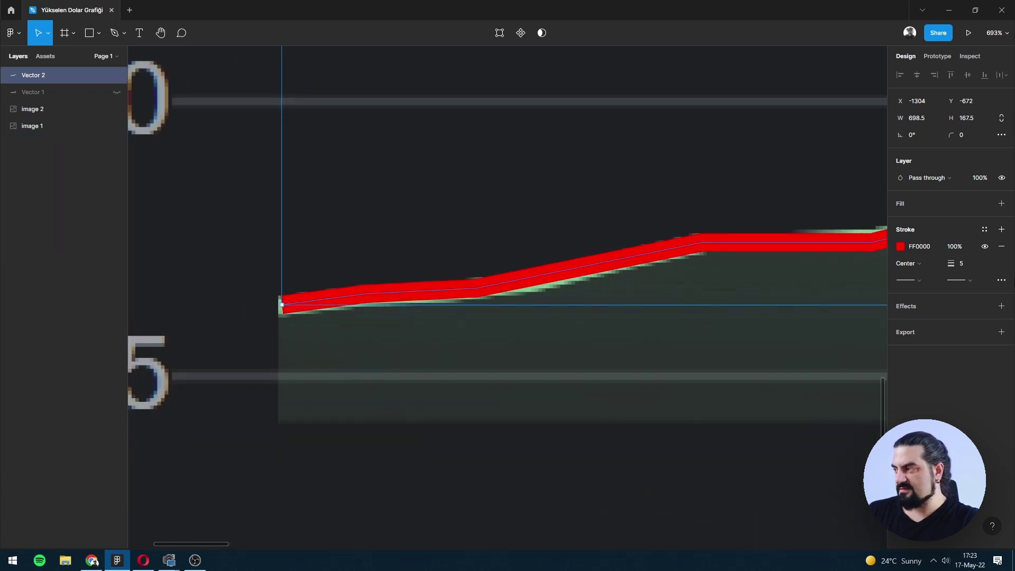
pyautogui.click(969, 284)
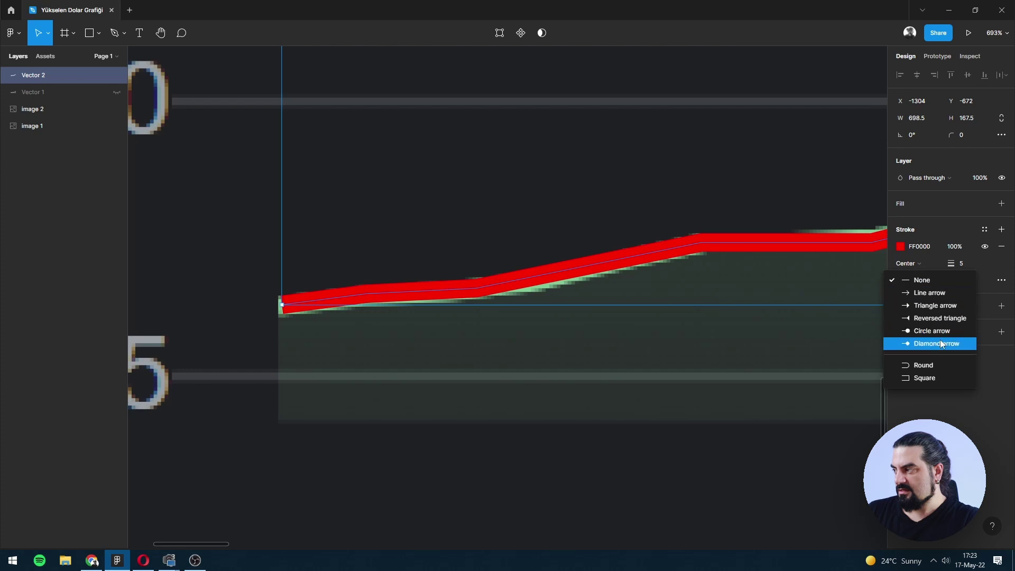
pyautogui.click(937, 365)
pyautogui.hotkey('ctrl', 'z')
pyautogui.scroll(-3, 344, 322)
pyautogui.scroll(5, 362, 311)
pyautogui.scroll(5, 396, 298)
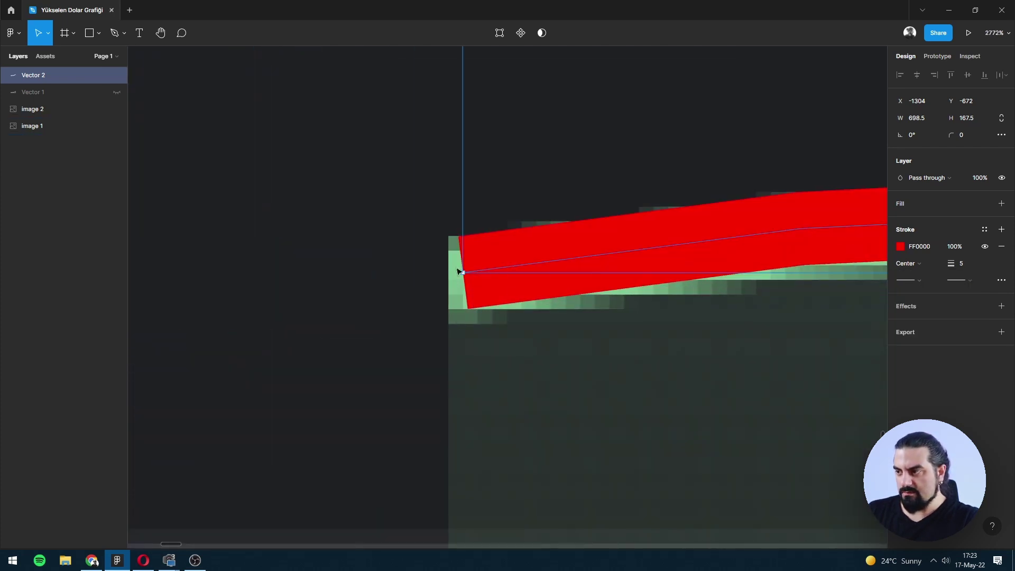
# - Nudge the line's left endpoint down onto the start of the chart line
pyautogui.doubleClick(503, 269)
pyautogui.moveTo(464, 273); pyautogui.dragTo(448, 277)
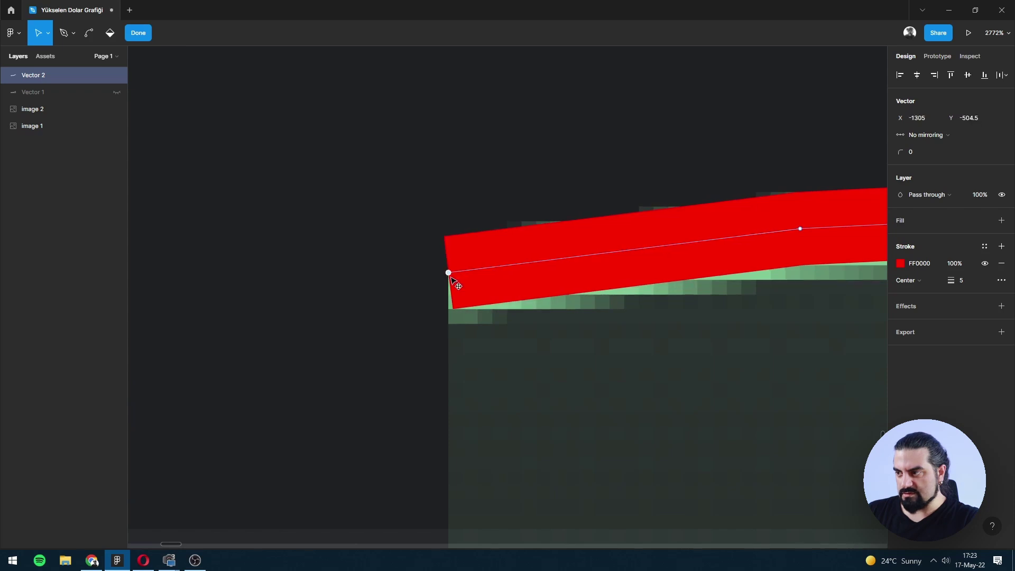
pyautogui.scroll(-5, 516, 268)
pyautogui.scroll(-5, 515, 268)
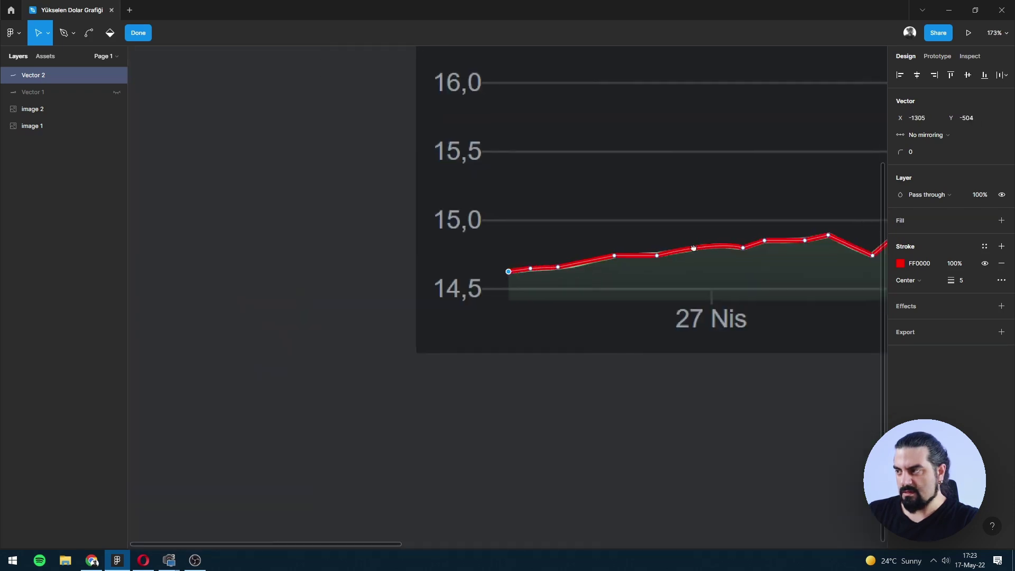
pyautogui.hscroll(5, 754, 177)
pyautogui.hscroll(2, 589, 220)
pyautogui.scroll(5, 610, 267)
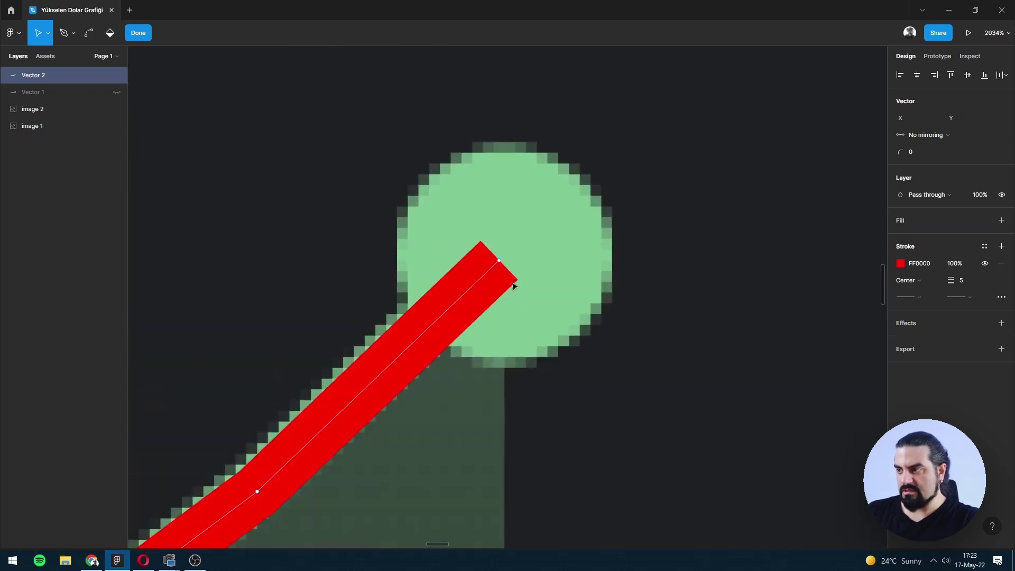
pyautogui.press('Escape')
pyautogui.press('Escape')
pyautogui.scroll(-5, 444, 256)
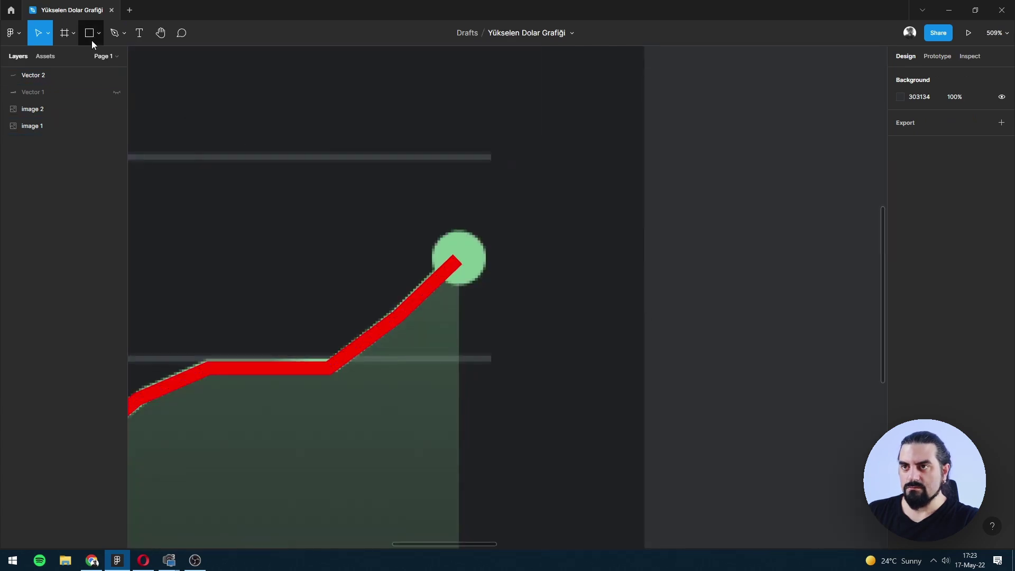
# - Draw a circle, Ellipse 1, over the line's green endpoint
pyautogui.click(98, 34)
pyautogui.click(94, 97)
pyautogui.moveTo(432, 230); pyautogui.dragTo(492, 285)
pyautogui.hscroll(-3, 532, 300)
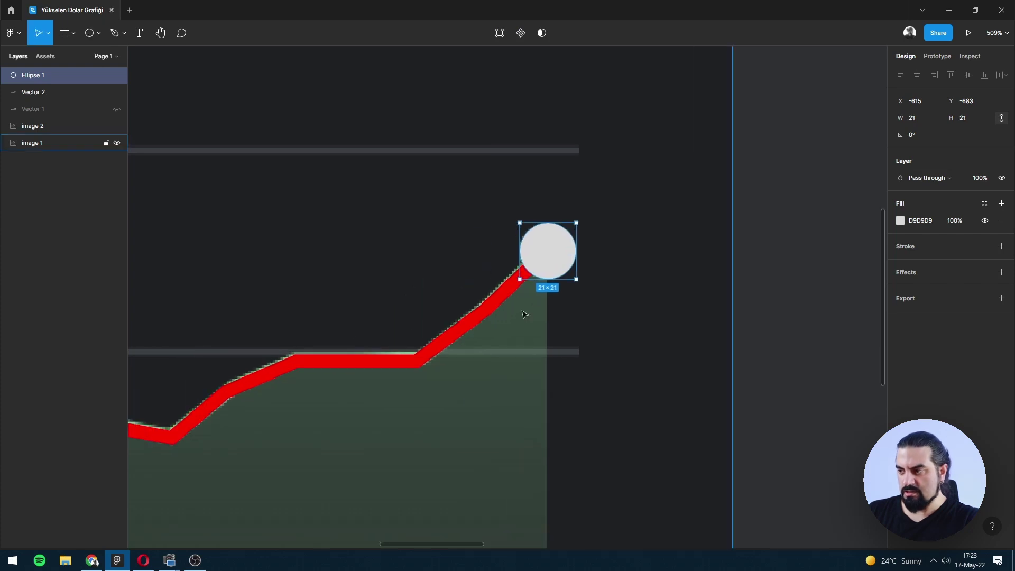
# - Set the line and circle strokes to the green sampled from the chart
pyautogui.keyDown('shift'); pyautogui.click(495, 294); pyautogui.keyUp('shift')
pyautogui.scroll(-8, 466, 296)
pyautogui.scroll(2, 422, 284)
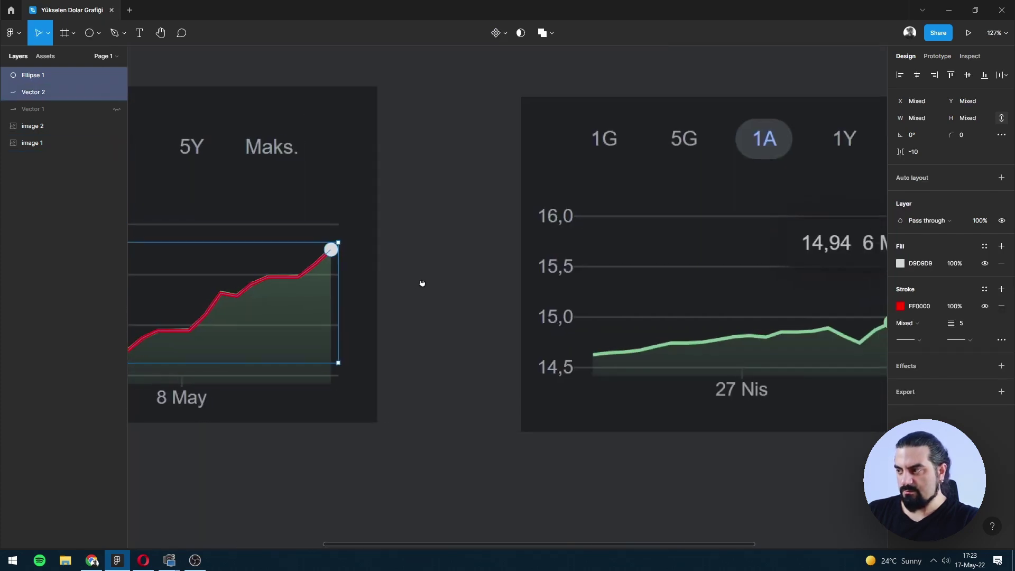
pyautogui.hscroll(1, 421, 284)
pyautogui.hscroll(3, 407, 278)
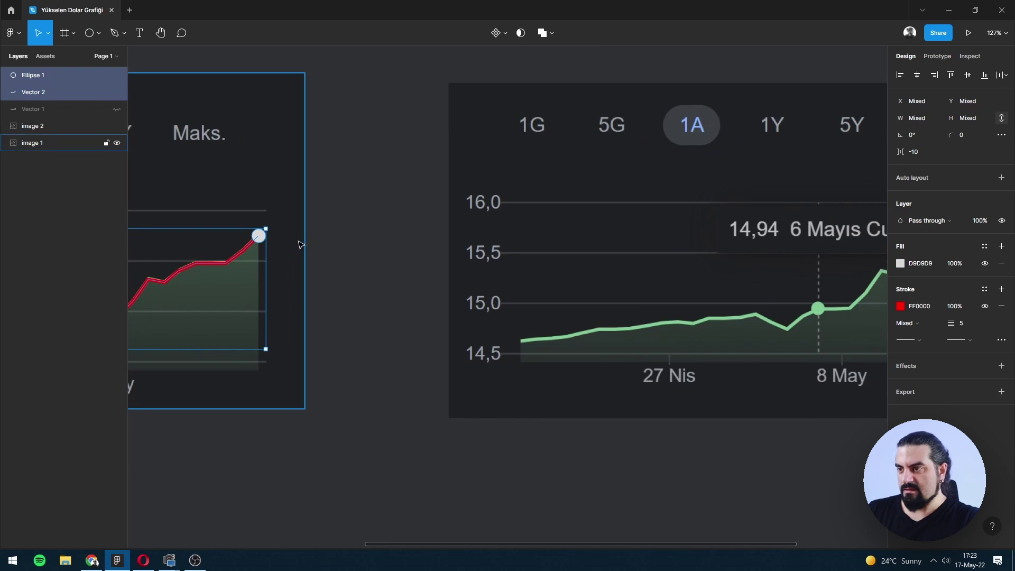
pyautogui.click(900, 307)
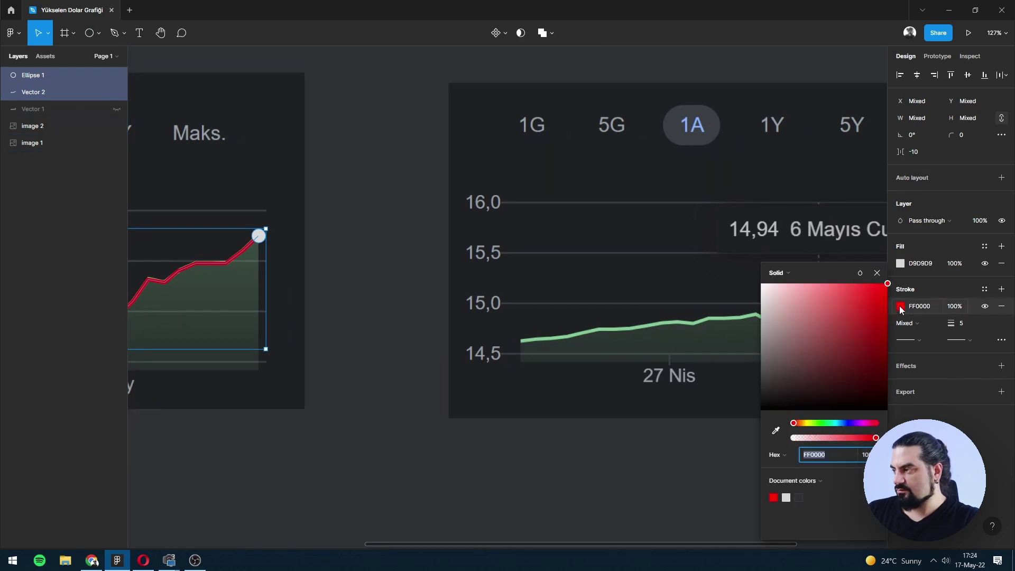
pyautogui.click(776, 435)
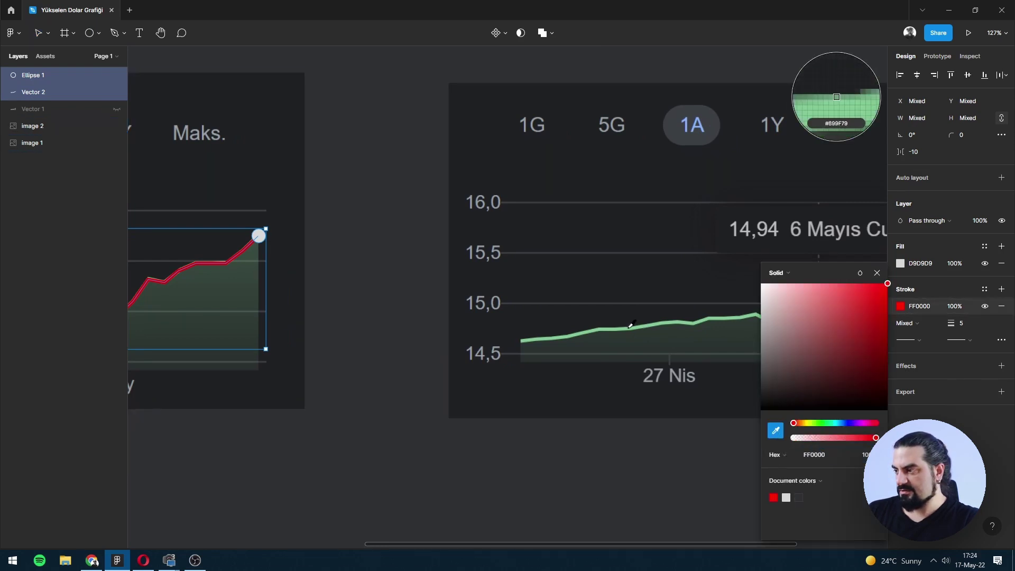
pyautogui.click(629, 329)
pyautogui.press('Escape')
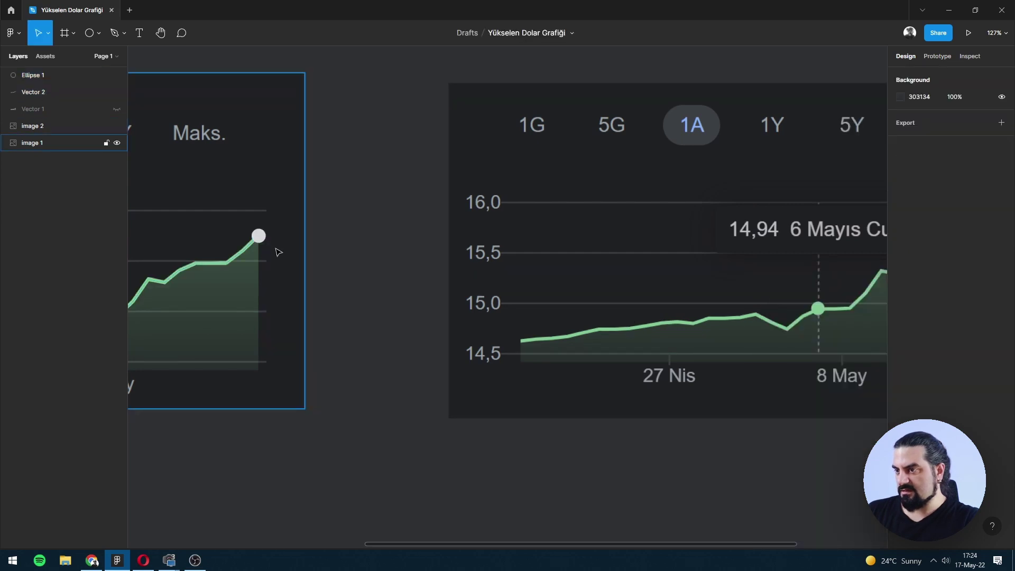
# - Fill the circle with the same sampled chart green
pyautogui.click(258, 235)
pyautogui.click(900, 221)
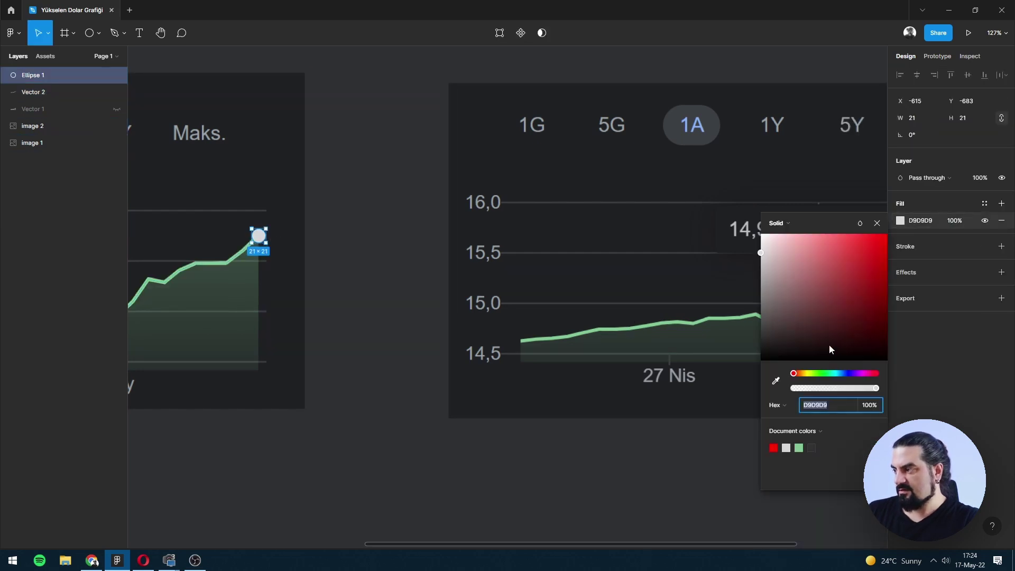
pyautogui.click(776, 380)
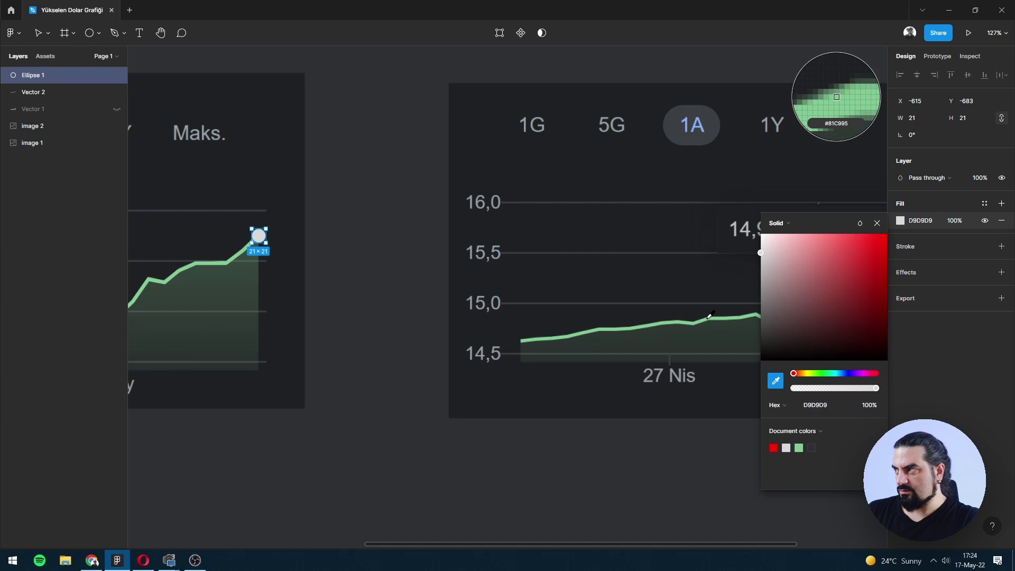
pyautogui.click(708, 321)
pyautogui.click(323, 315)
# - Unhide the red-filled Vector 1 in the Layers panel
pyautogui.hscroll(-10, 351, 310)
pyautogui.scroll(-1, 351, 310)
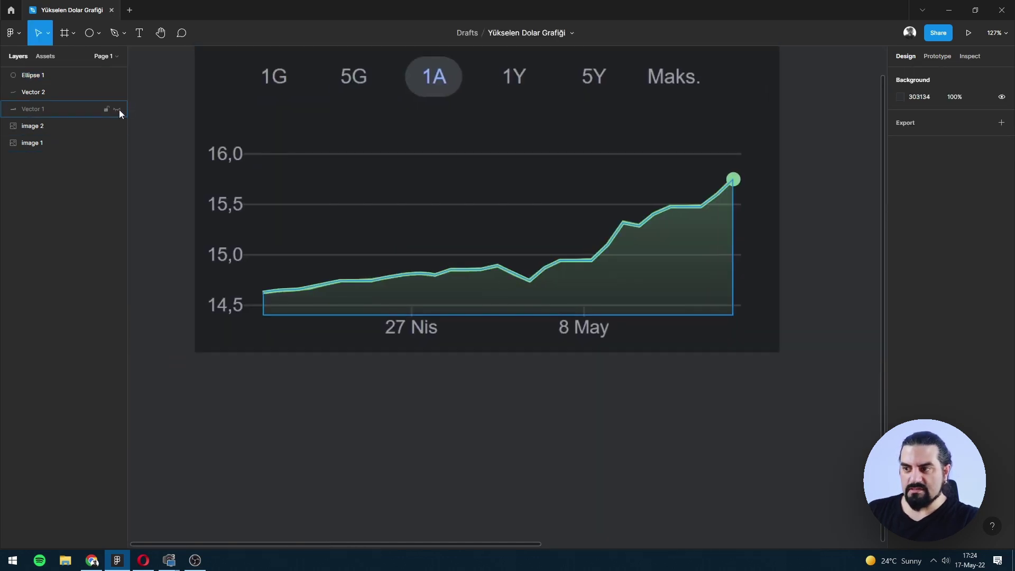
pyautogui.click(117, 109)
# - Fill the area shape with the document green 81C995 at 10% opacity
pyautogui.click(657, 292)
pyautogui.hscroll(9, 670, 296)
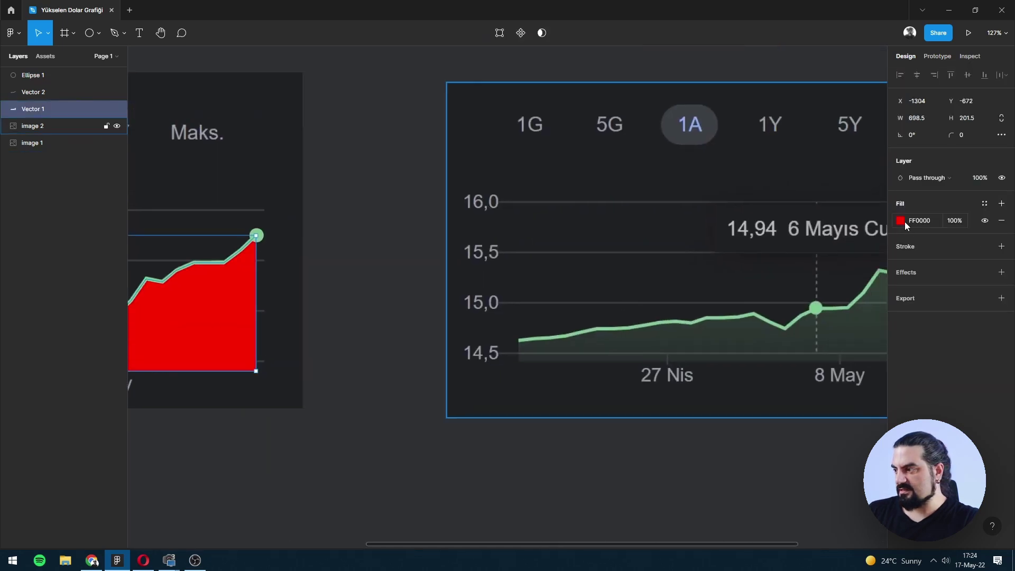
pyautogui.click(902, 221)
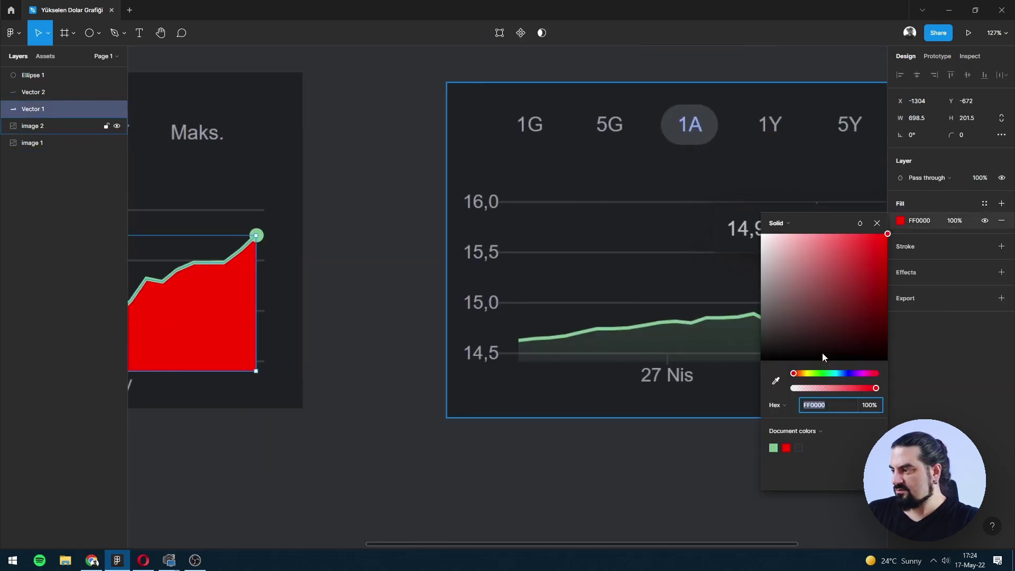
pyautogui.click(774, 448)
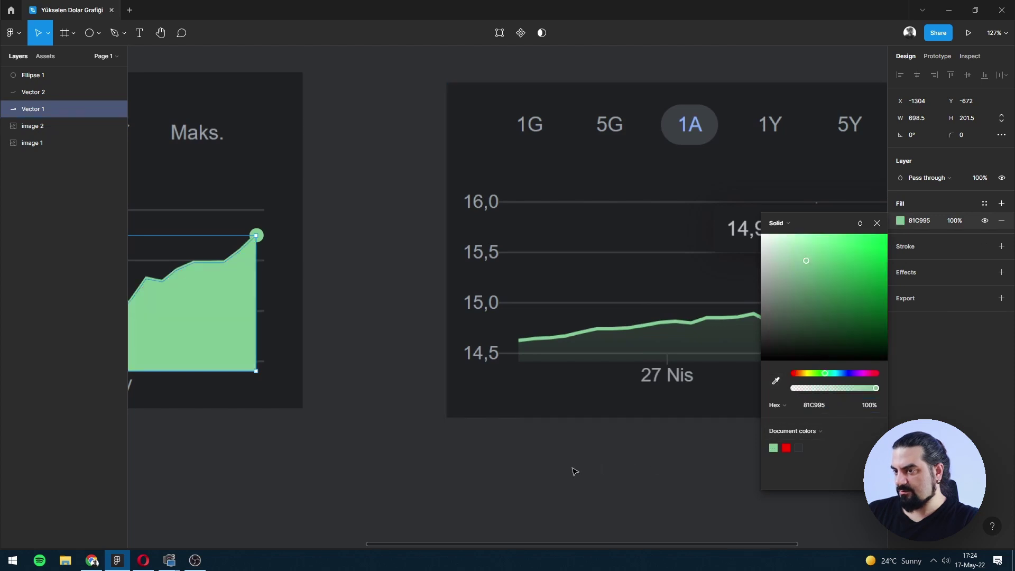
pyautogui.click(531, 475)
pyautogui.click(235, 335)
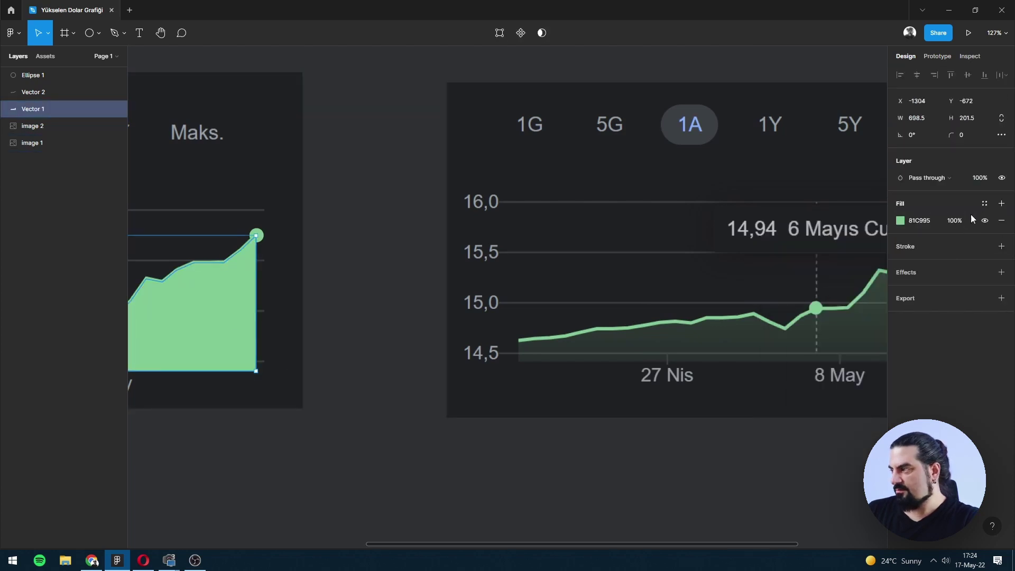
pyautogui.click(953, 222)
pyautogui.write('20')
pyautogui.press('Return')
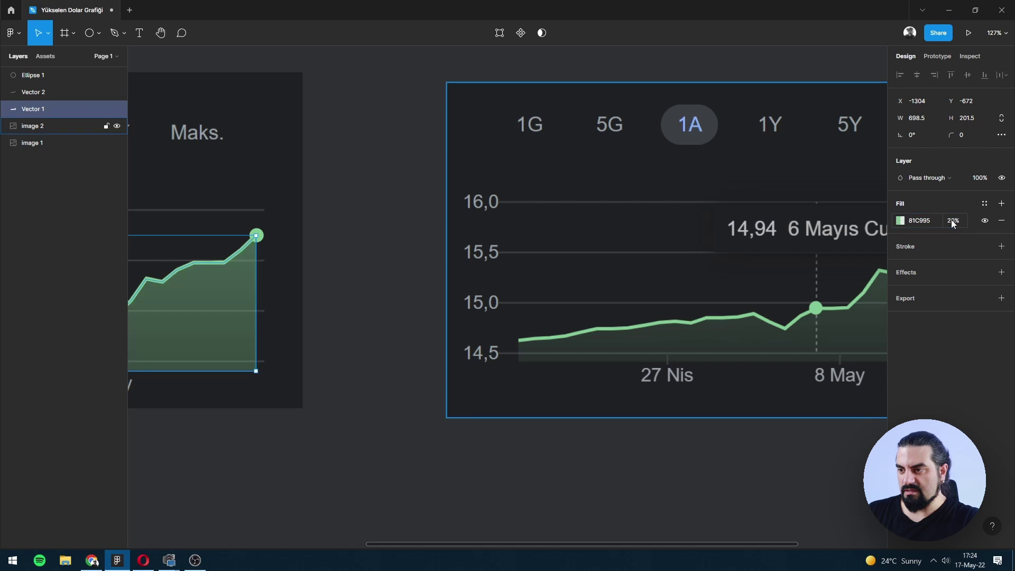
pyautogui.click(953, 222)
pyautogui.write('10')
pyautogui.press('Return')
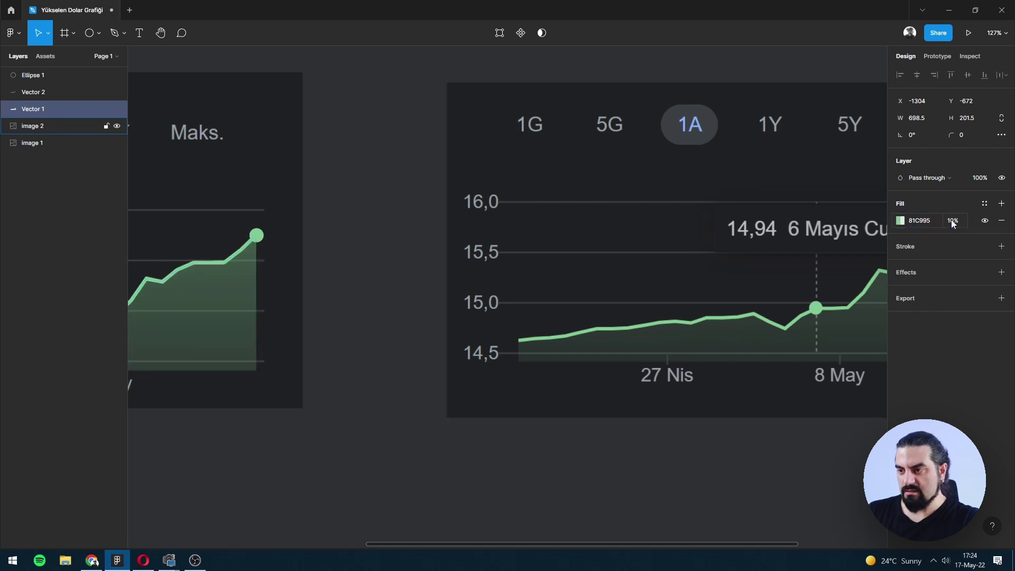
pyautogui.click(396, 433)
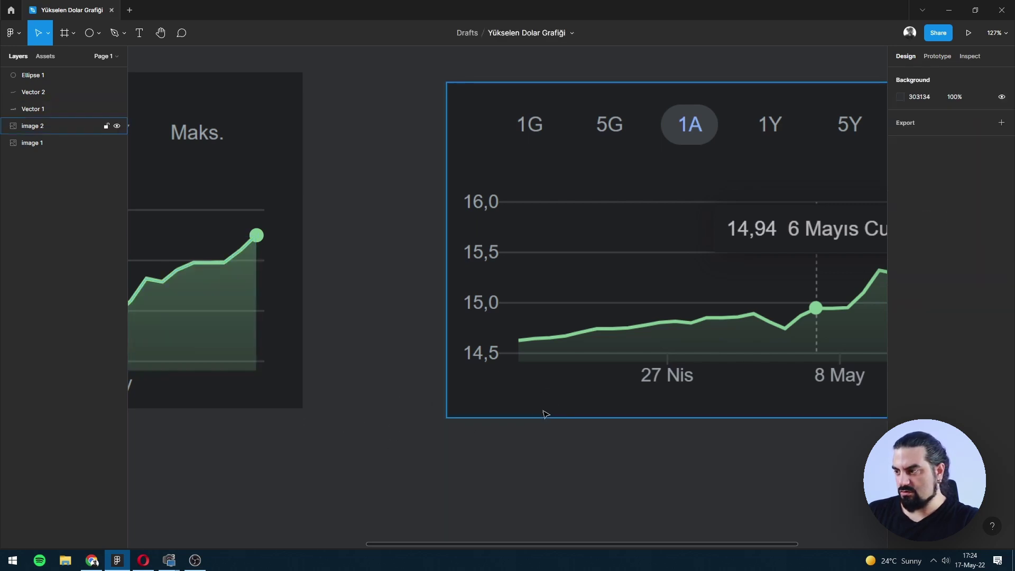
# - Align the translucent green area shape exactly beneath the chart line
pyautogui.moveTo(223, 330); pyautogui.dragTo(485, 370)
pyautogui.scroll(10, 586, 462)
pyautogui.click(586, 466)
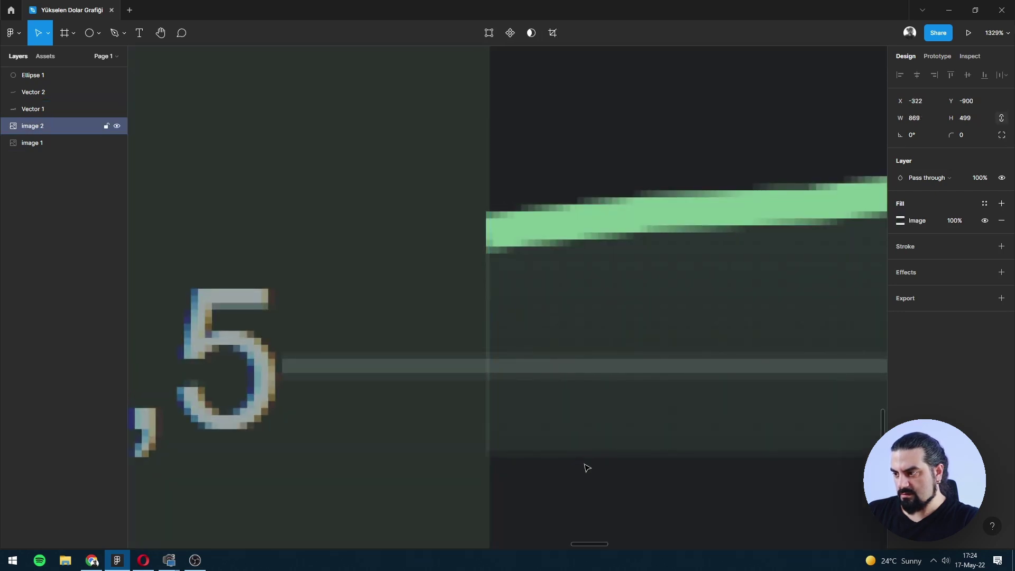
pyautogui.click(467, 511)
pyautogui.moveTo(468, 511); pyautogui.dragTo(475, 504)
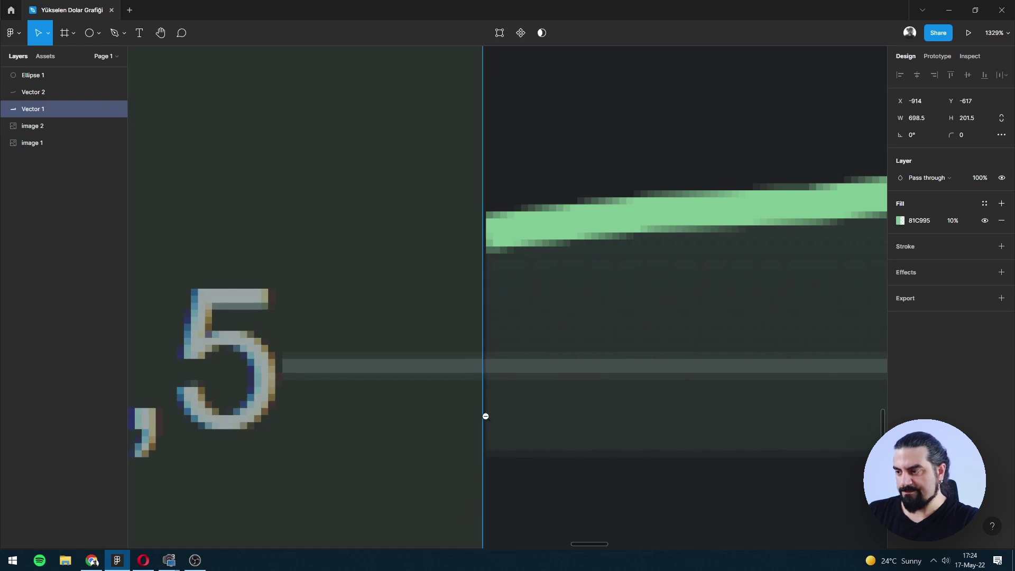
pyautogui.scroll(-10, 483, 415)
pyautogui.moveTo(687, 335); pyautogui.dragTo(719, 321)
pyautogui.hotkey('ctrl', 'z')
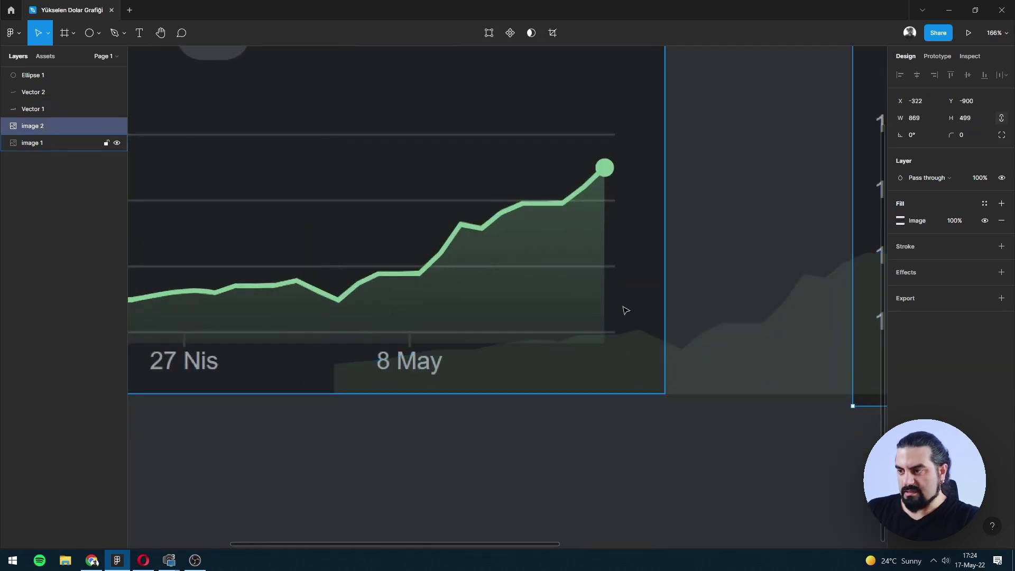
pyautogui.hotkey('ctrl', 'z')
# - Move the reference screenshot off the traced vectors to the side
pyautogui.scroll(-5, 499, 363)
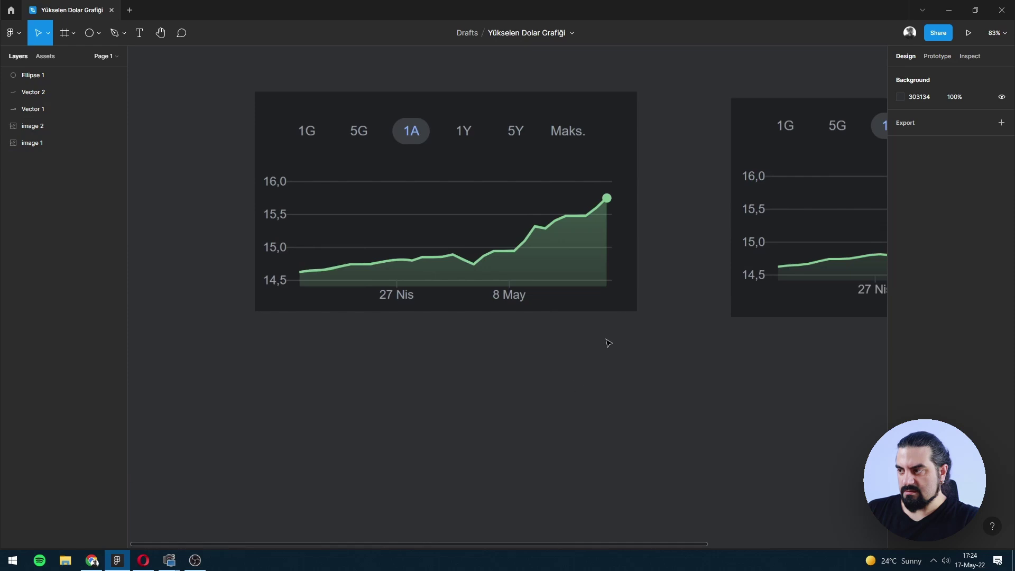
pyautogui.moveTo(540, 215); pyautogui.dragTo(702, 251)
pyautogui.click(705, 233)
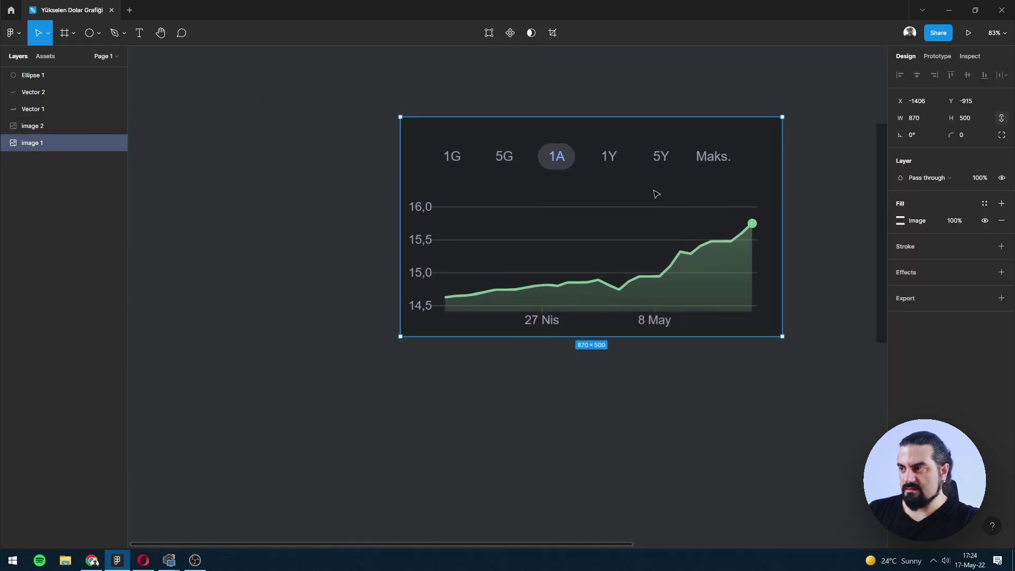
pyautogui.moveTo(695, 192); pyautogui.dragTo(259, 192)
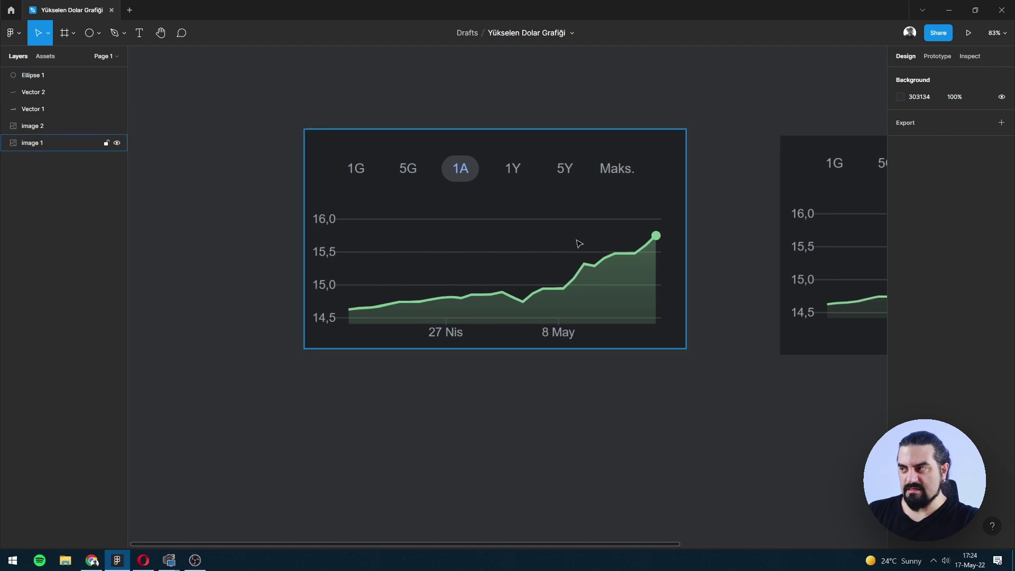
pyautogui.click(395, 157)
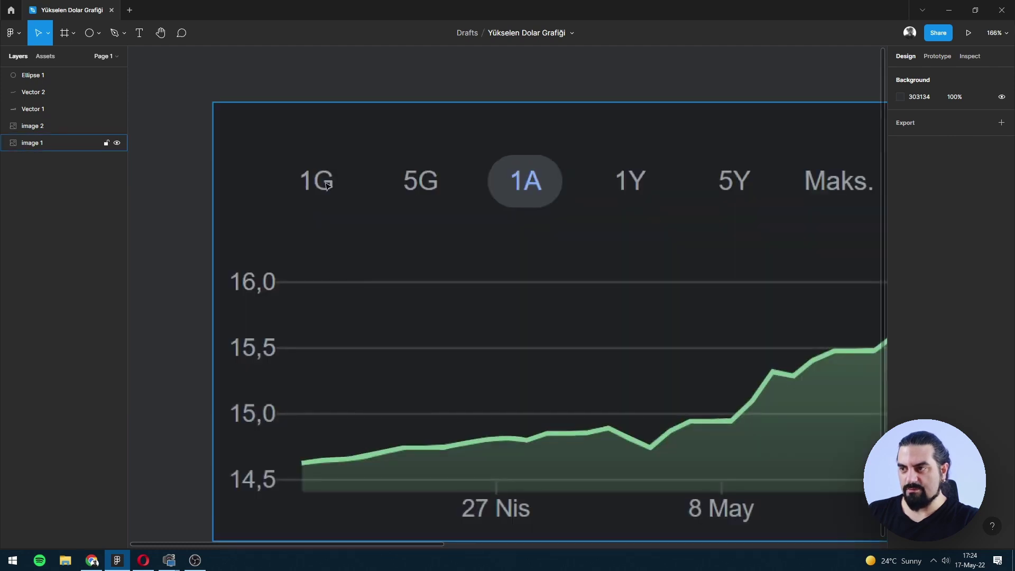
# - Add a new text label for the 1G tab on the canvas
pyautogui.press('t')
pyautogui.click(325, 216)
pyautogui.write('1')
pyautogui.press('Escape')
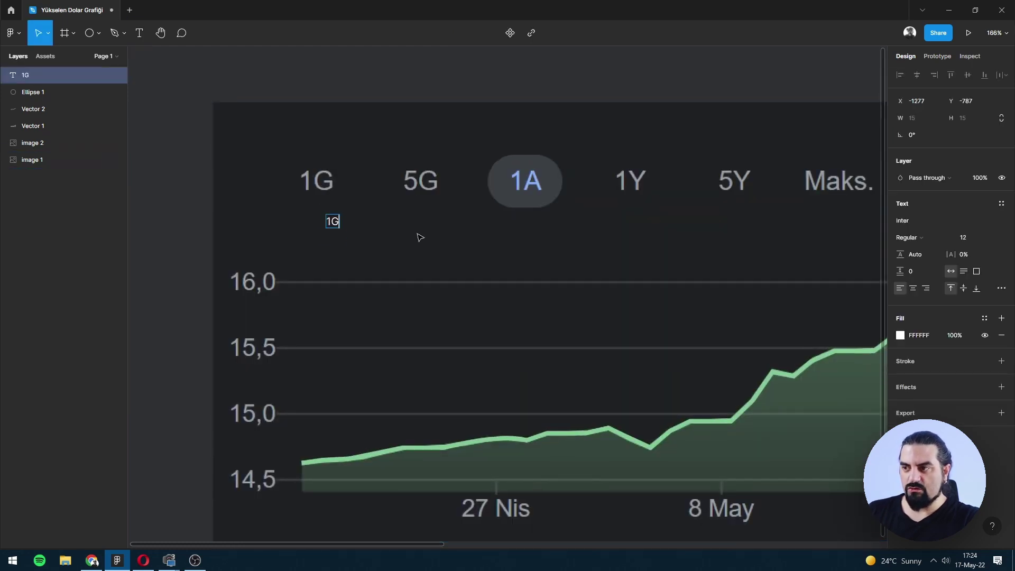
pyautogui.press('Escape')
# - Try Roboto at size 37 for the label and move it onto the reference 1G tab
pyautogui.click(927, 218)
pyautogui.write('Roboto')
pyautogui.press('Return')
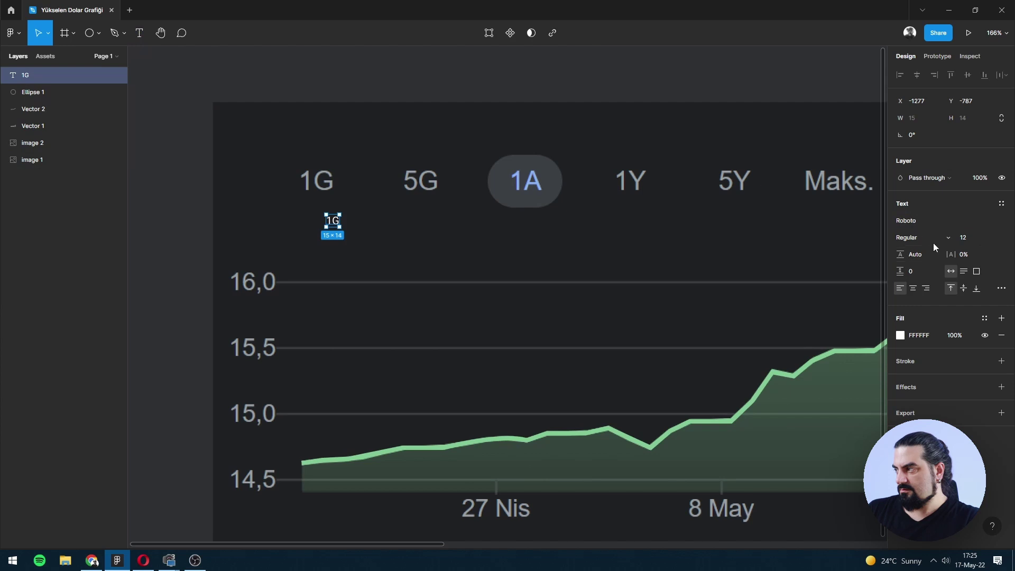
pyautogui.click(965, 238)
pyautogui.write('15')
pyautogui.press('Return')
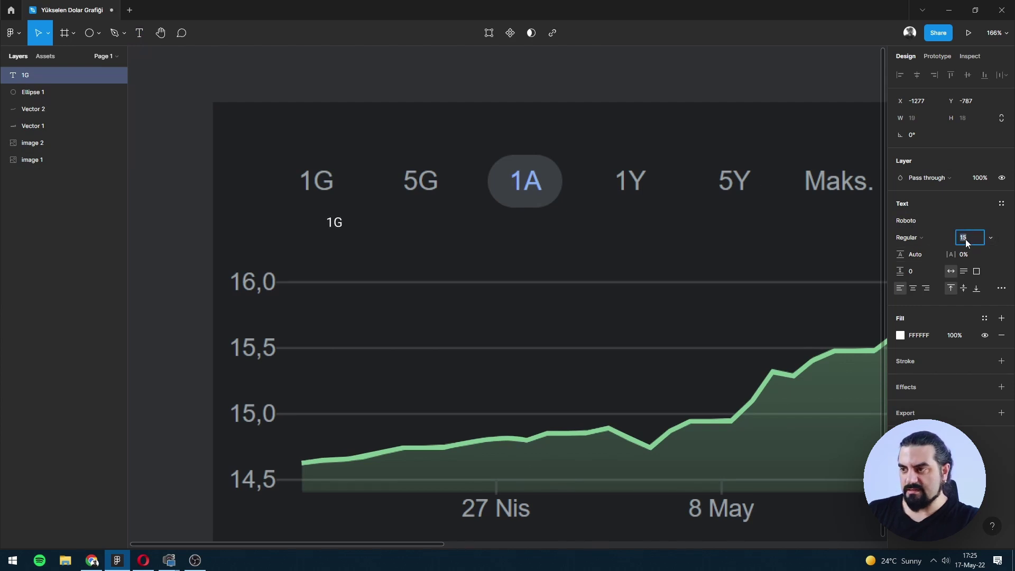
pyautogui.write('37')
pyautogui.press('Return')
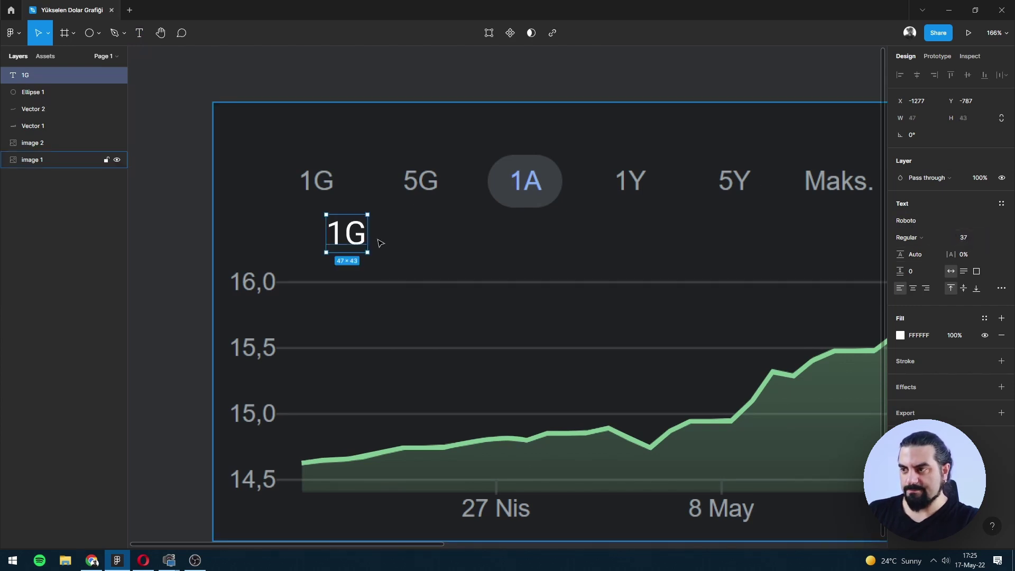
pyautogui.moveTo(341, 207); pyautogui.dragTo(314, 161)
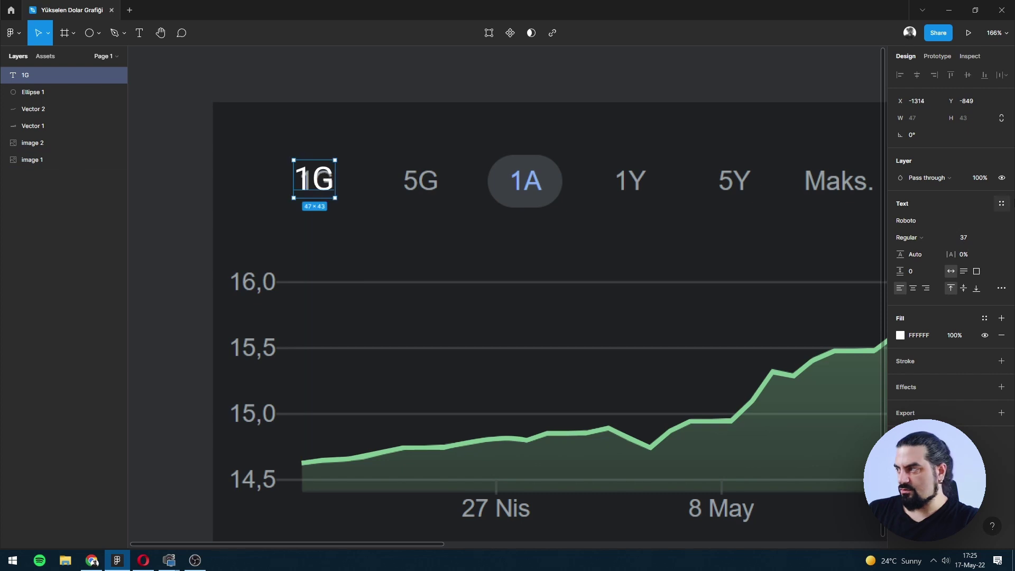
# - Switch the 1G label to Arial size 30 and nudge it over the original 1G
pyautogui.click(907, 221)
pyautogui.write('Arial')
pyautogui.press('Return')
pyautogui.click(968, 239)
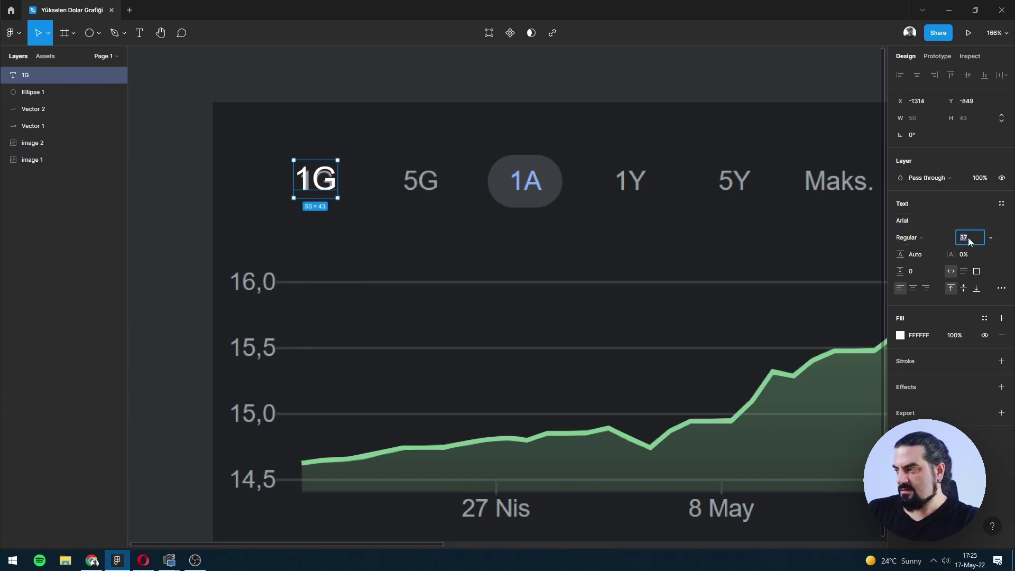
pyautogui.press('Down')
pyautogui.press('Down')
pyautogui.press('Down')
pyautogui.press('Down')
pyautogui.press('Down')
pyautogui.press('Down')
pyautogui.press('Down')
pyautogui.press('Right')
pyautogui.press('Right')
pyautogui.press('Right')
pyautogui.press('Down')
pyautogui.press('Down')
pyautogui.press('Down')
pyautogui.press('Down')
pyautogui.press('Down')
pyautogui.press('Down')
pyautogui.press('Down')
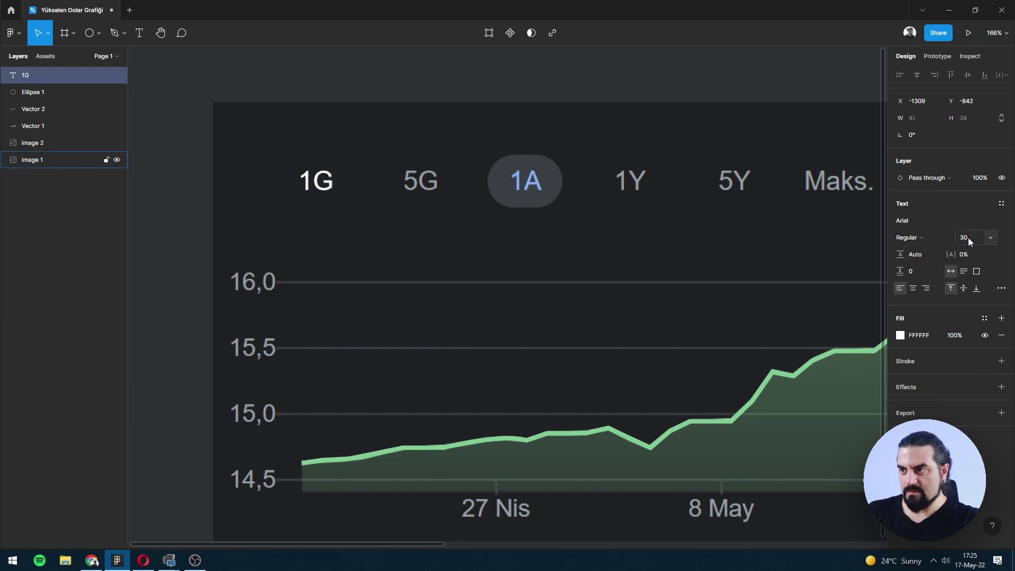
pyautogui.press('Escape')
pyautogui.scroll(1, 373, 254)
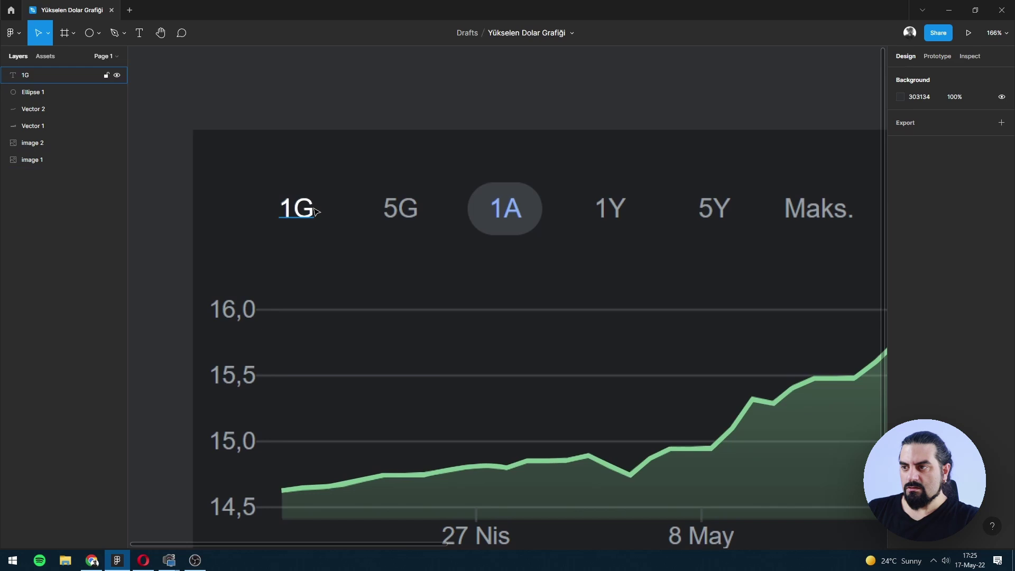
# - Duplicate the 1G label into 5G and 1A labels over their reference tabs
pyautogui.click(315, 211)
pyautogui.moveTo(309, 214); pyautogui.dragTo(407, 214)
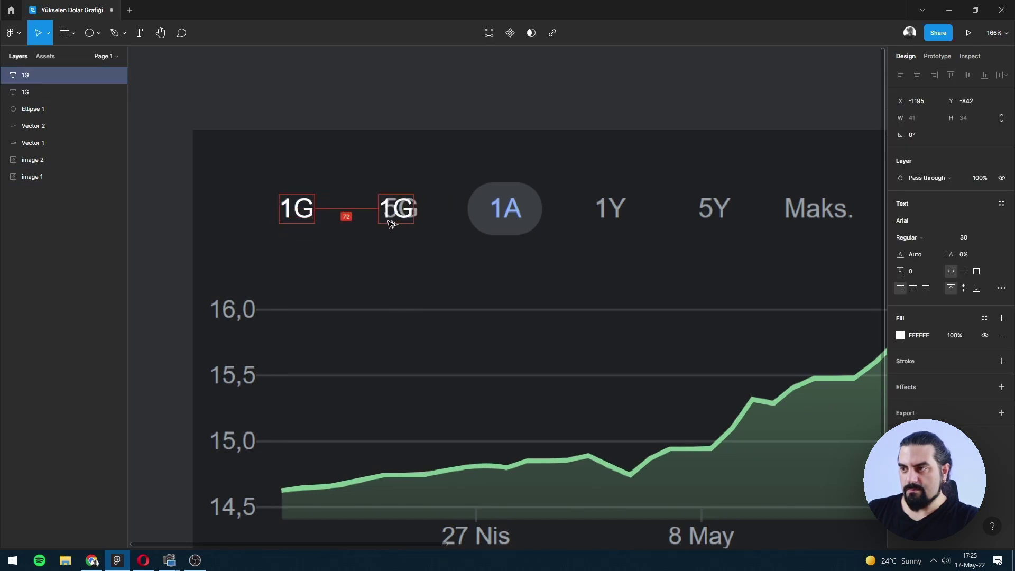
pyautogui.doubleClick(393, 209)
pyautogui.write('5')
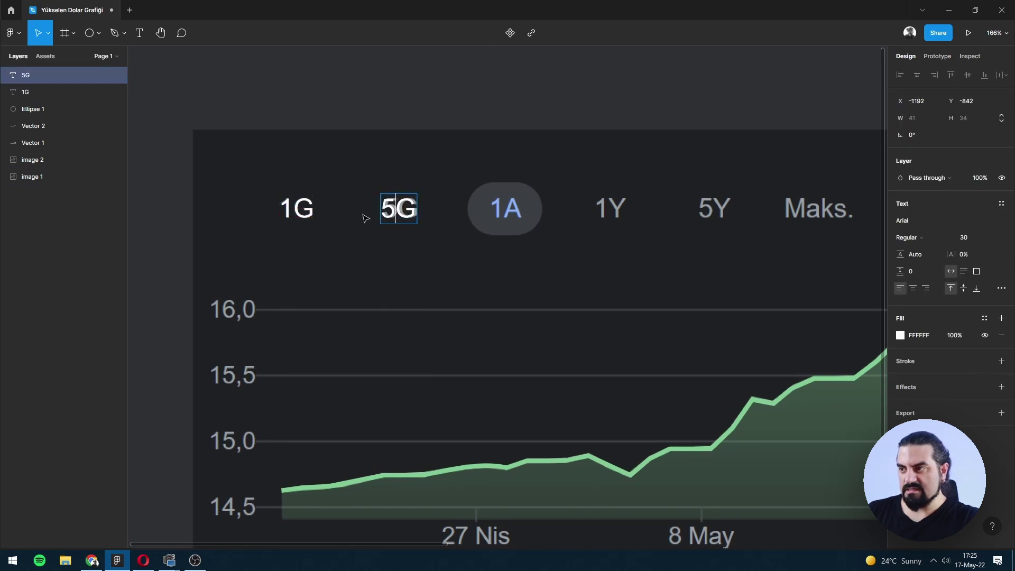
pyautogui.press('Escape')
pyautogui.hscroll(3, 368, 217)
pyautogui.hscroll(3, 369, 216)
pyautogui.moveTo(288, 223); pyautogui.dragTo(388, 222)
pyautogui.doubleClick(388, 222)
pyautogui.write('1A')
pyautogui.press('Escape')
# - Duplicate the labels to the right and retype them as 1Y and 5Y
pyautogui.moveTo(387, 222); pyautogui.dragTo(495, 226)
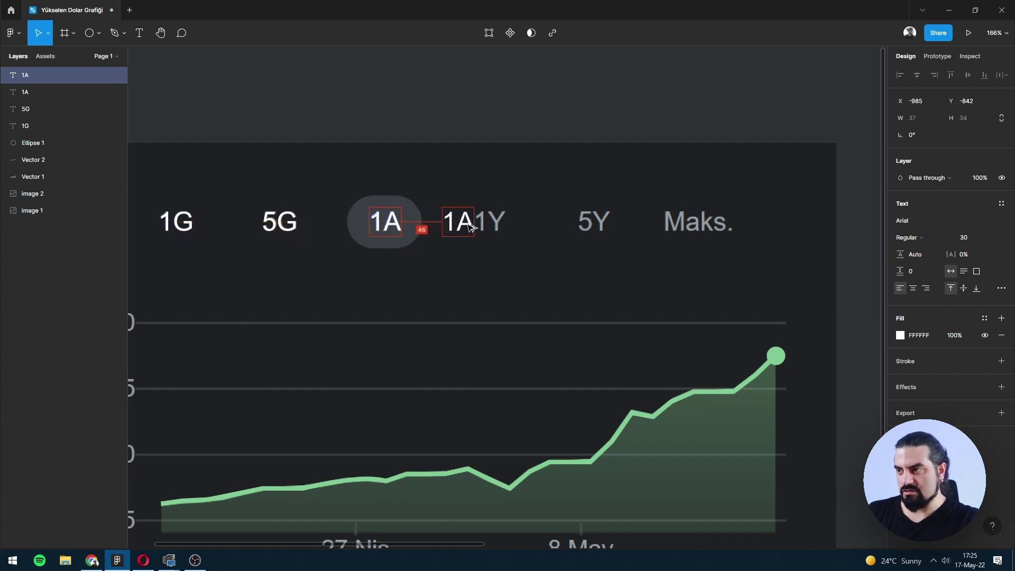
pyautogui.doubleClick(495, 227)
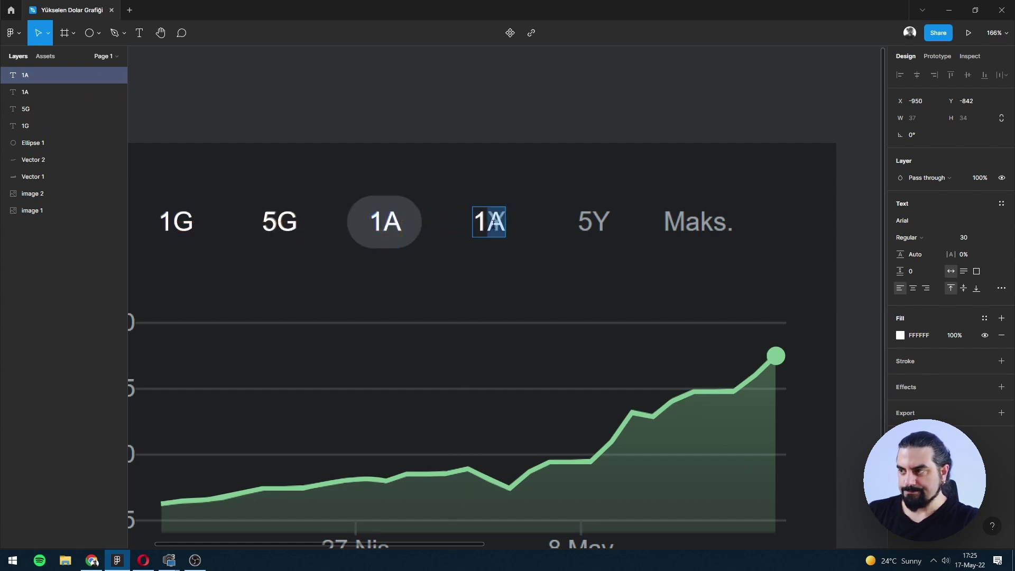
pyautogui.write('y')
pyautogui.press('BackSpace')
pyautogui.write('Y')
pyautogui.press('Escape')
pyautogui.moveTo(495, 226); pyautogui.dragTo(607, 226)
pyautogui.doubleClick(585, 227)
pyautogui.write('5')
pyautogui.press('Escape')
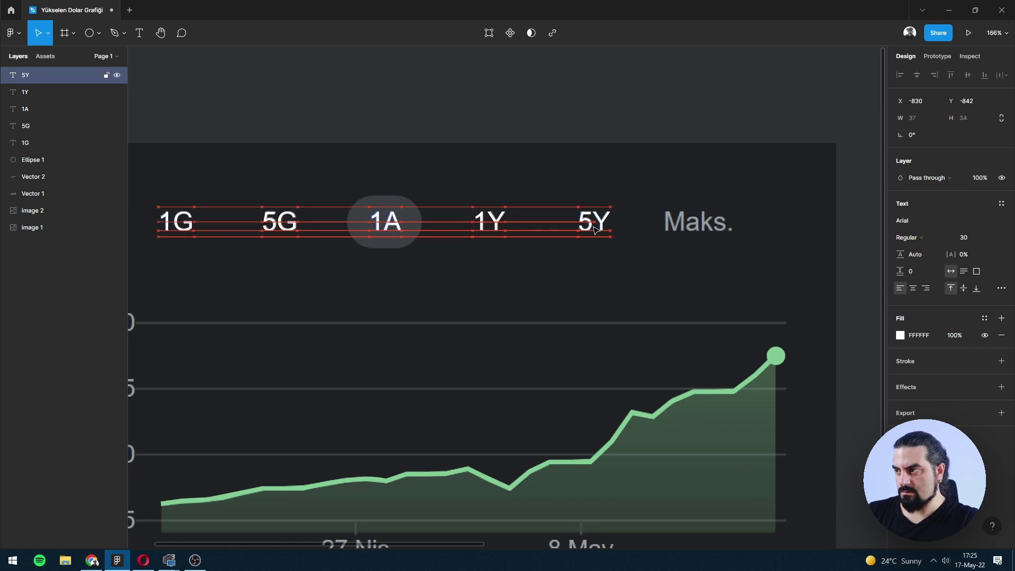
# - Add a Maks. label copy aligned over the reference Maks. tab
pyautogui.moveTo(596, 229); pyautogui.dragTo(699, 235)
pyautogui.doubleClick(697, 232)
pyautogui.write('Makr')
pyautogui.press('BackSpace')
pyautogui.write('s.')
pyautogui.press('Escape')
pyautogui.moveTo(689, 233); pyautogui.dragTo(686, 235)
pyautogui.click(310, 83)
pyautogui.scroll(-1, 311, 82)
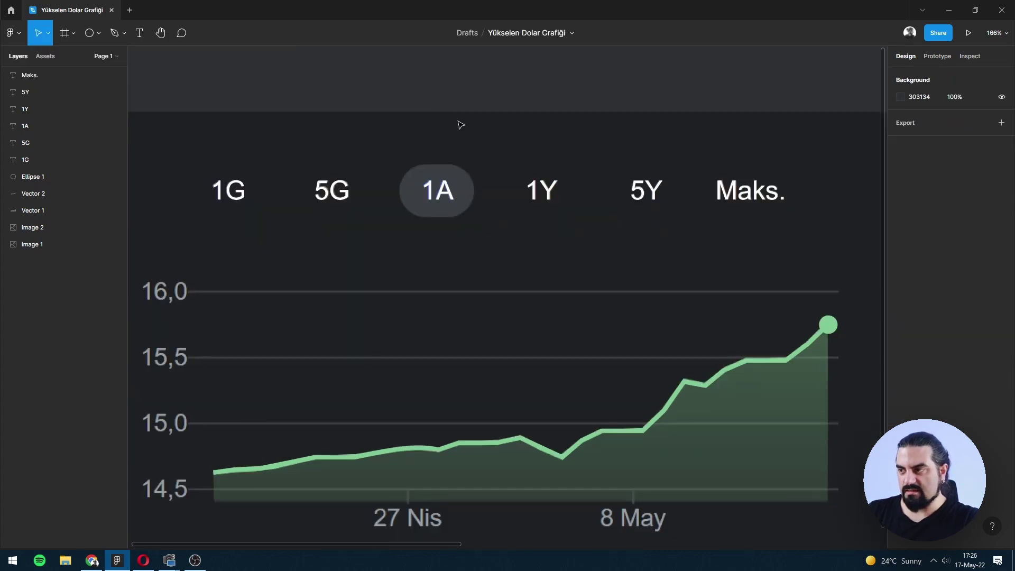
# - Wrap the 1A label in an auto-layout frame filled with the sampled grey 3C4043
pyautogui.click(434, 192)
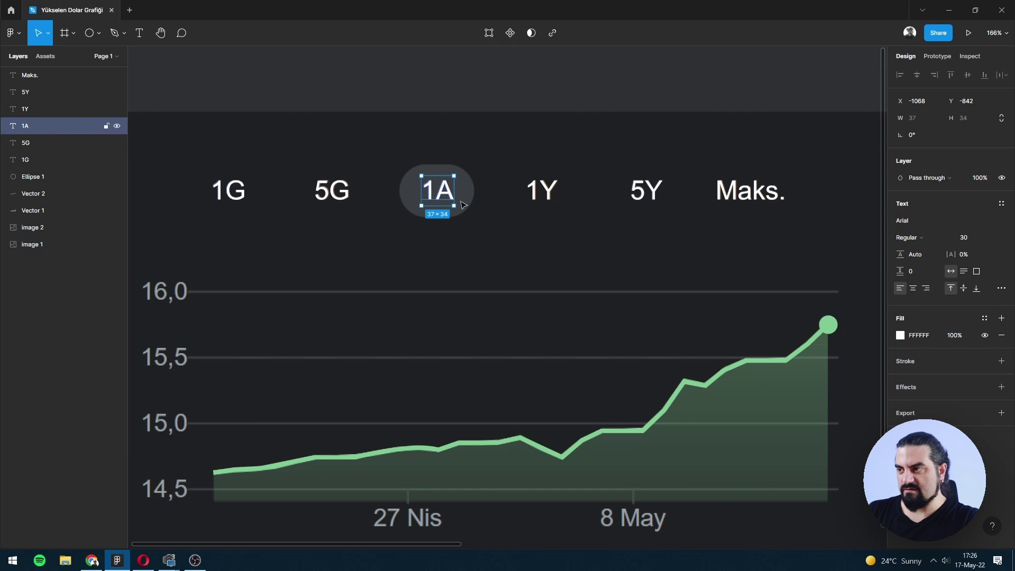
pyautogui.moveTo(438, 190)
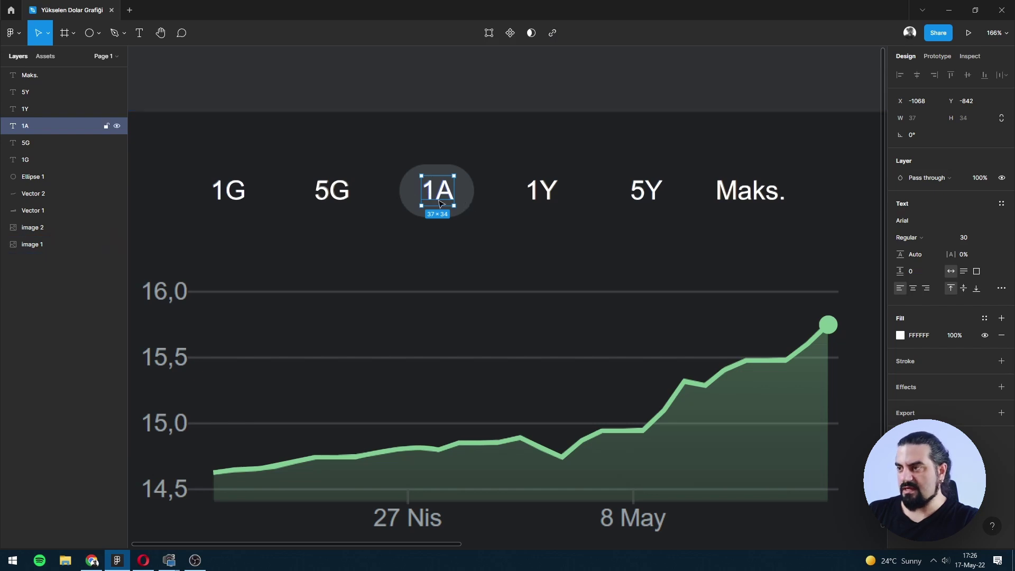
pyautogui.hotkey('shift', 'a')
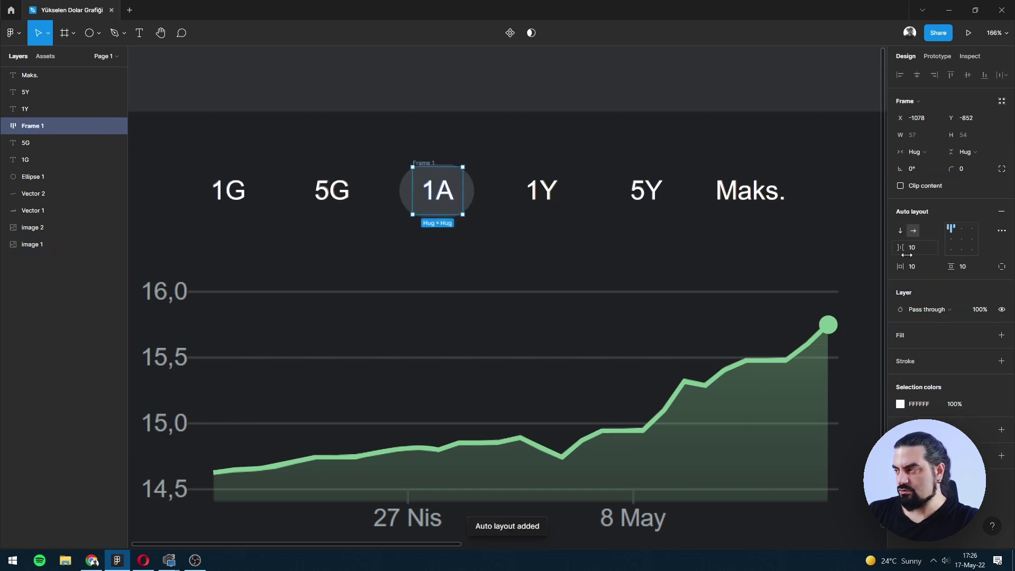
pyautogui.click(913, 339)
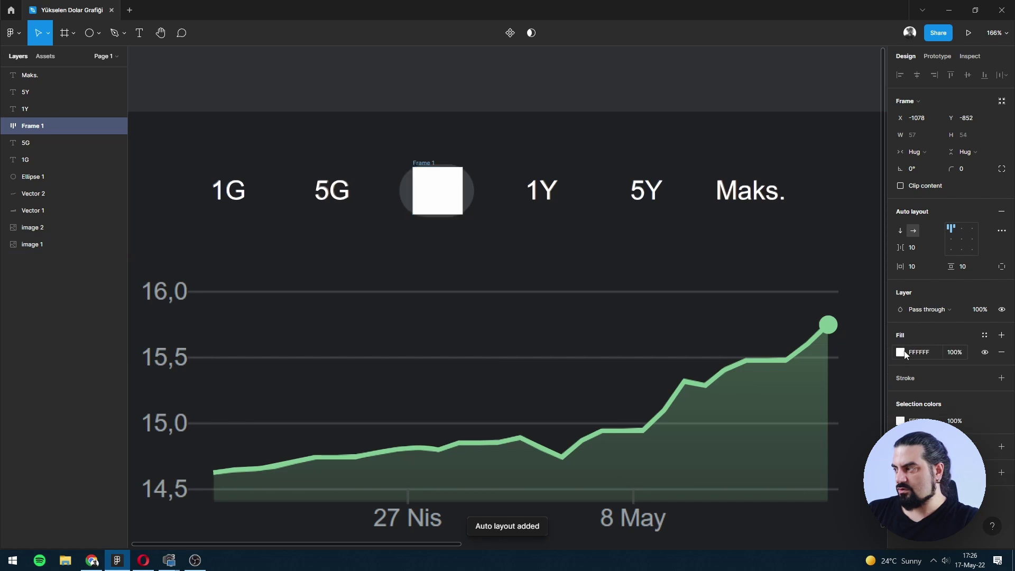
pyautogui.click(900, 352)
pyautogui.click(777, 431)
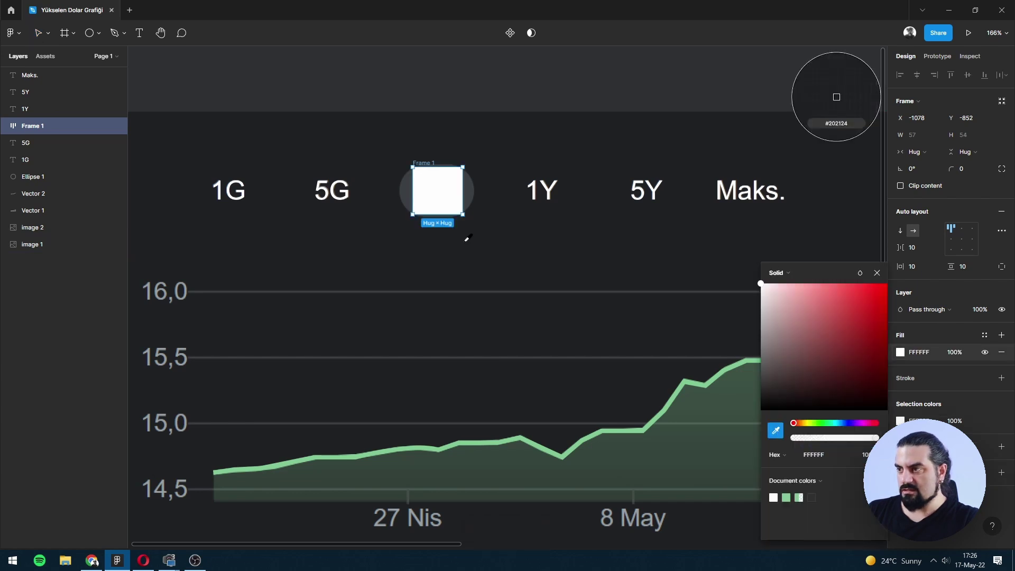
pyautogui.click(416, 197)
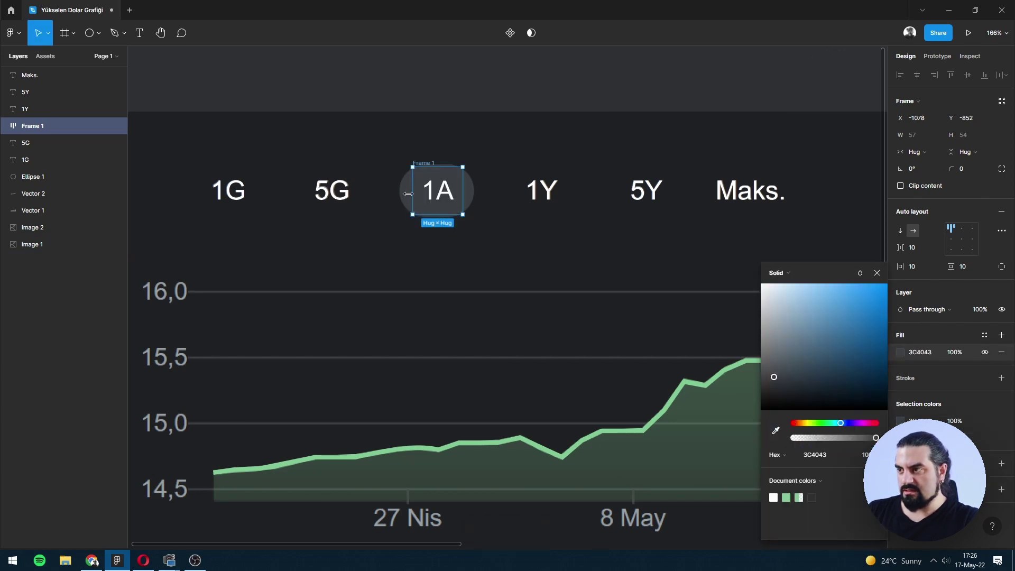
# - Set the 1A frame's padding to 12 vertical and 24 horizontal
pyautogui.click(965, 267)
pyautogui.press('Up')
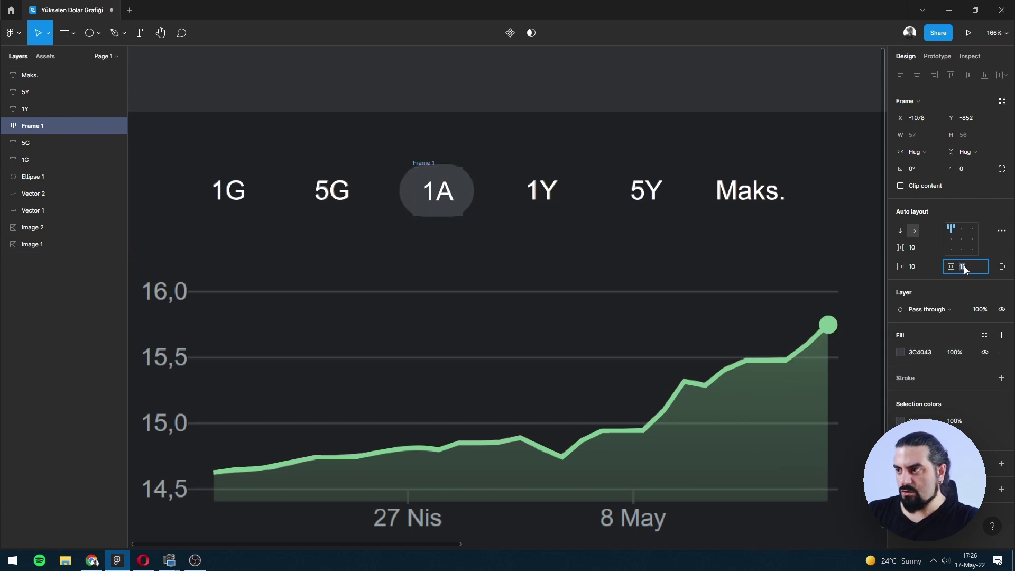
pyautogui.press('Up')
pyautogui.press('Up')
pyautogui.press('Up')
pyautogui.press('Up')
pyautogui.press('Down')
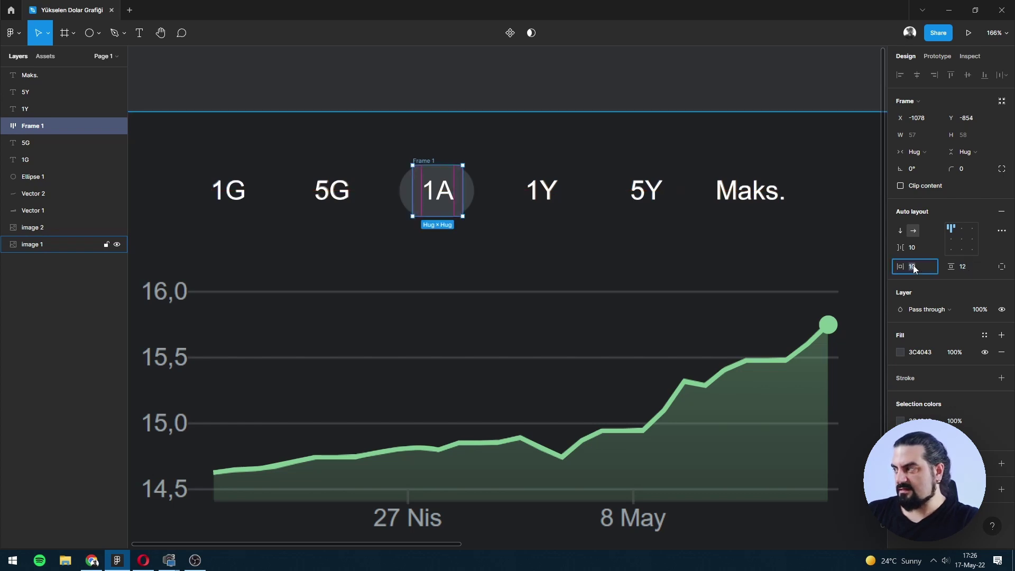
pyautogui.write('4')
pyautogui.press('Return')
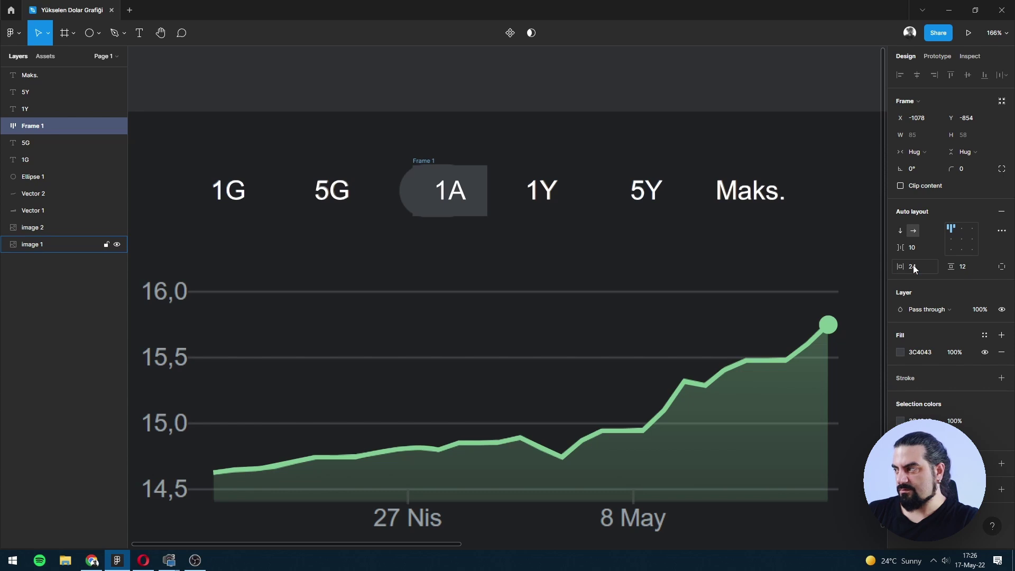
pyautogui.click(913, 267)
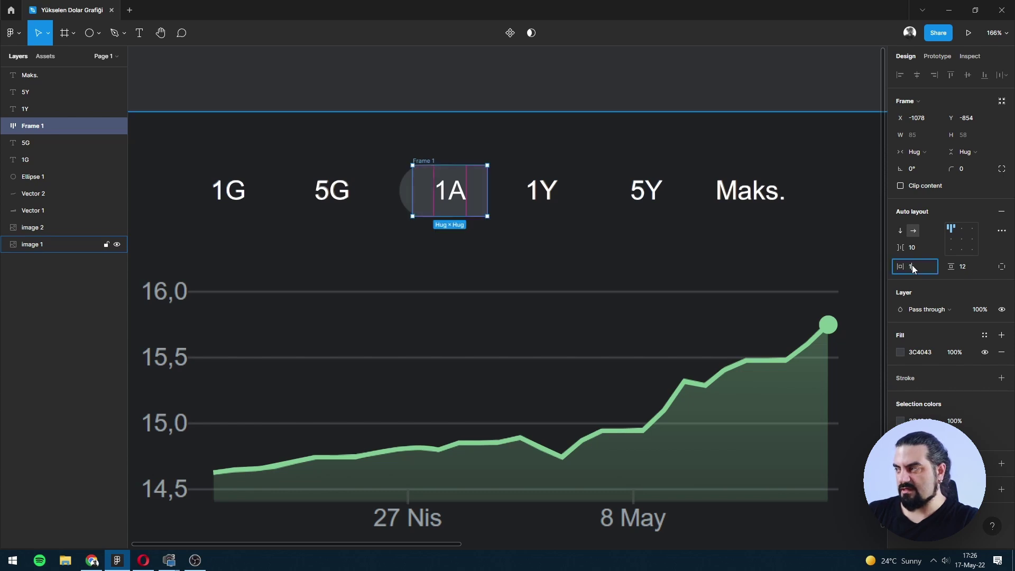
pyautogui.write('2')
pyautogui.press('Return')
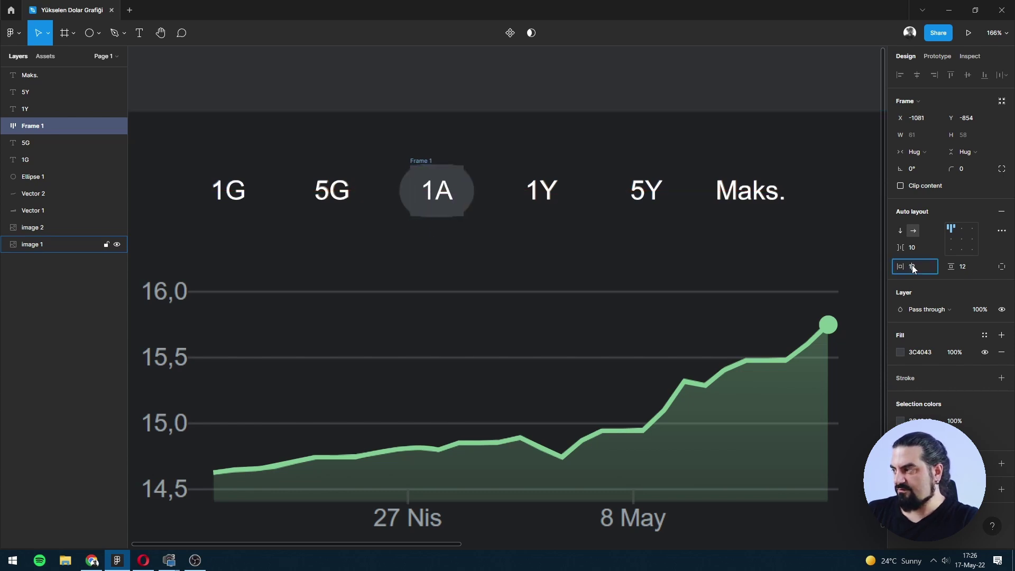
pyautogui.hotkey('ctrl', 'z')
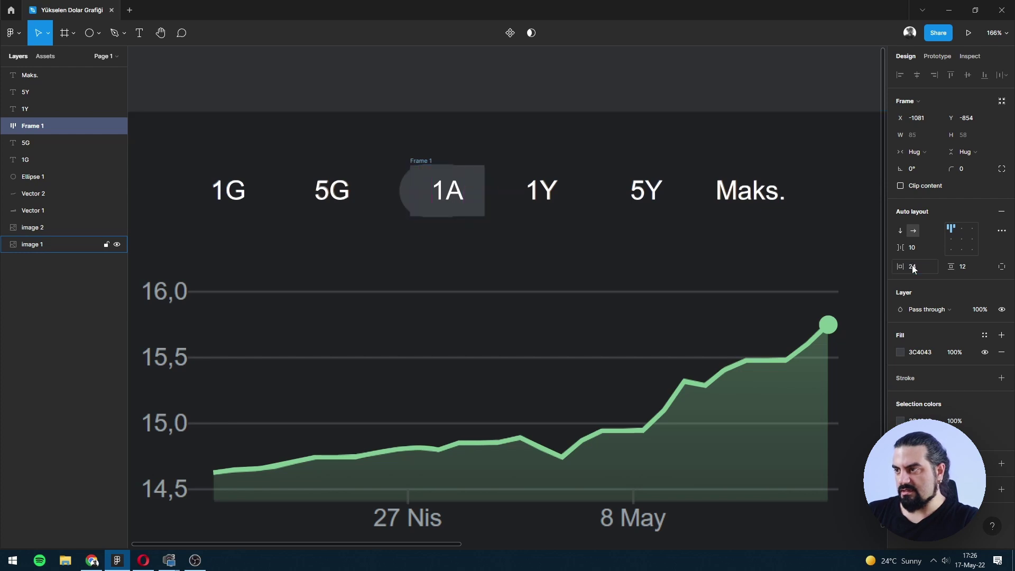
pyautogui.click(899, 352)
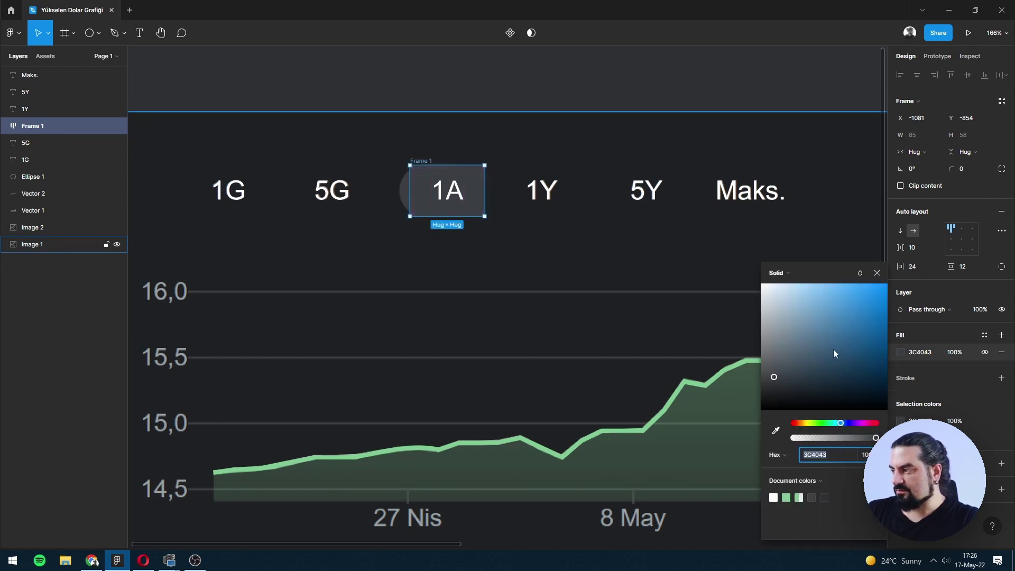
# - Round the 1A frame's corners into a pill and move it beside the reference tab
pyautogui.click(834, 341)
pyautogui.click(461, 195)
pyautogui.moveTo(461, 195); pyautogui.dragTo(446, 196)
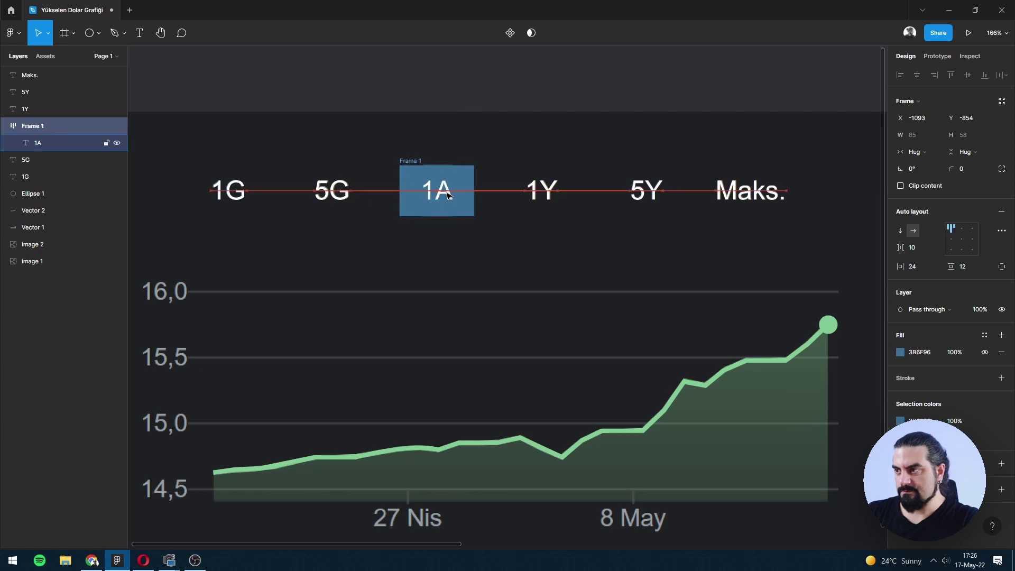
pyautogui.press('5')
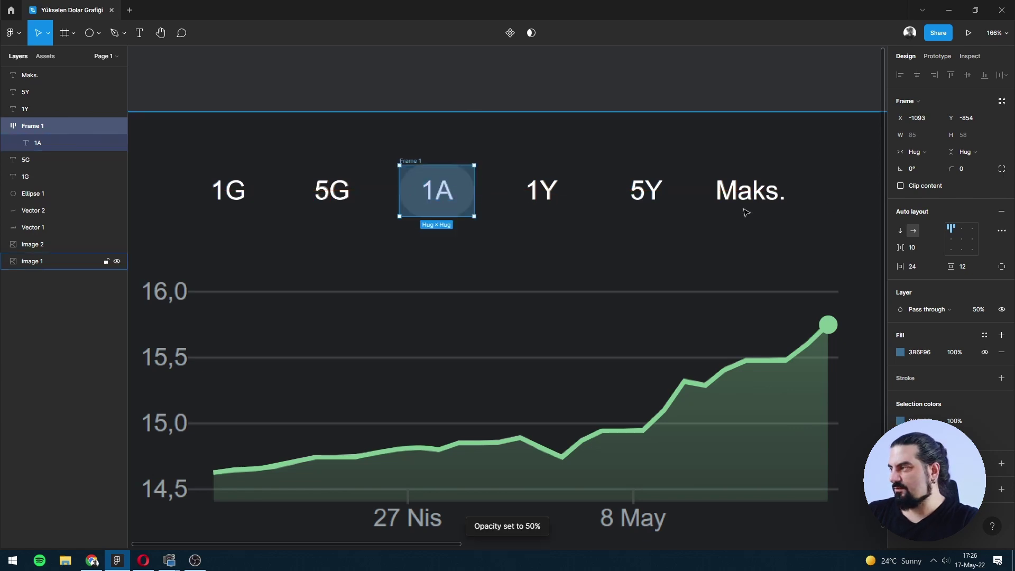
pyautogui.click(962, 169)
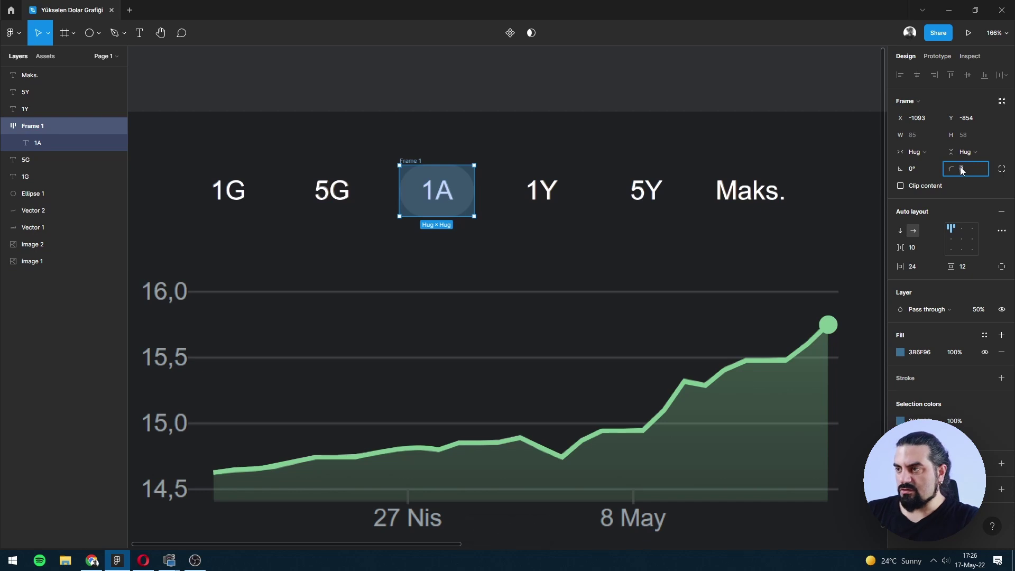
pyautogui.write('20')
pyautogui.press('Return')
pyautogui.press('0')
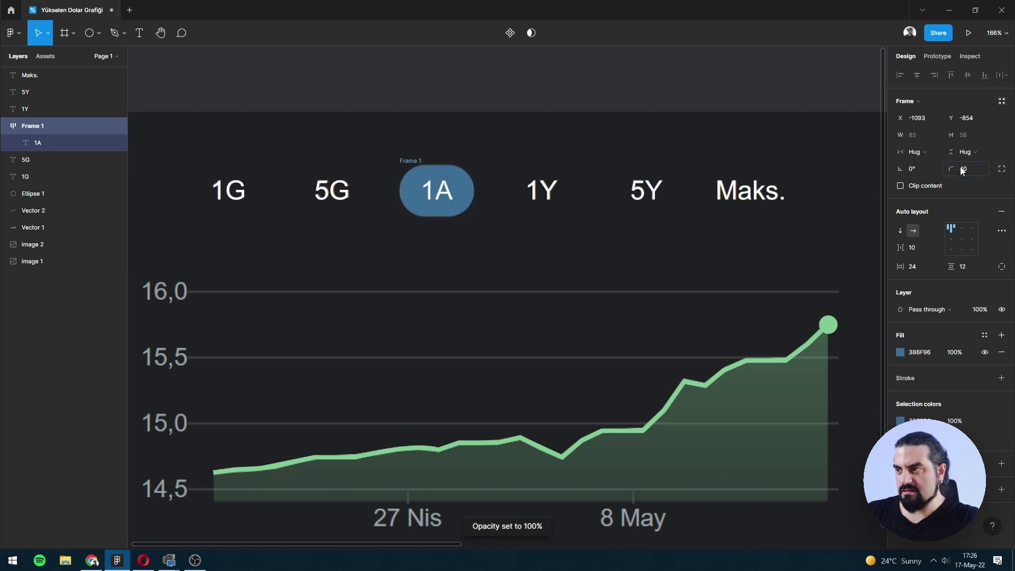
pyautogui.moveTo(438, 170); pyautogui.dragTo(426, 149)
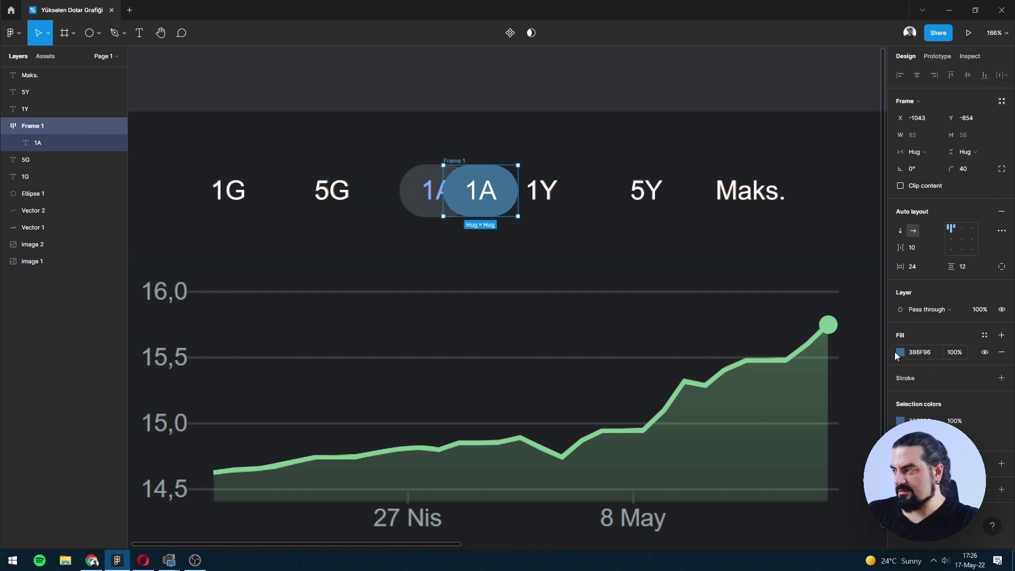
# - Eyedrop the reference grey for the pill and blue 8AB4F8 for 1A, then centre it between 5G and 1Y
pyautogui.click(899, 352)
pyautogui.click(776, 430)
pyautogui.click(420, 210)
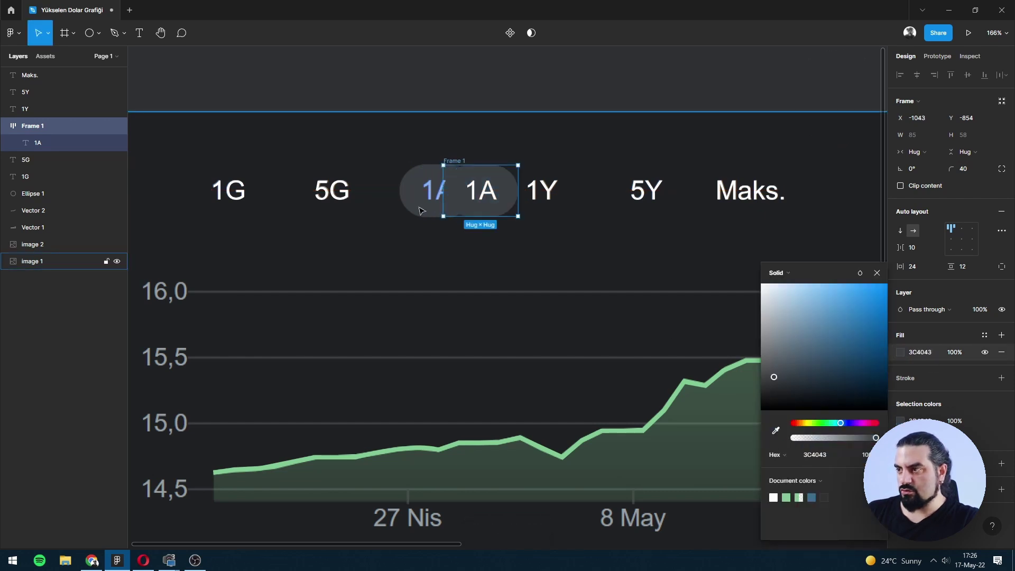
pyautogui.click(491, 198)
pyautogui.press('i')
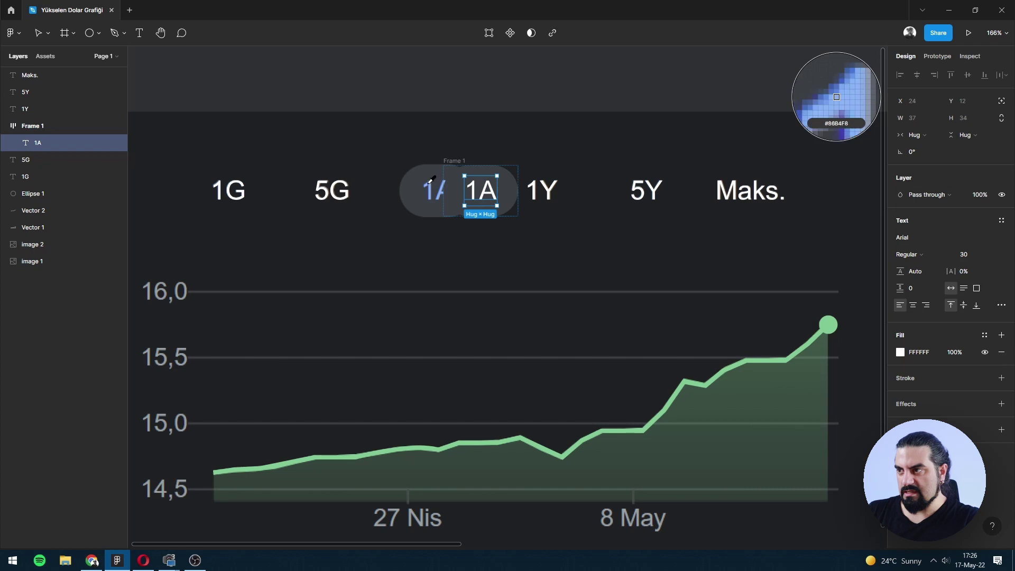
pyautogui.click(433, 190)
pyautogui.click(529, 158)
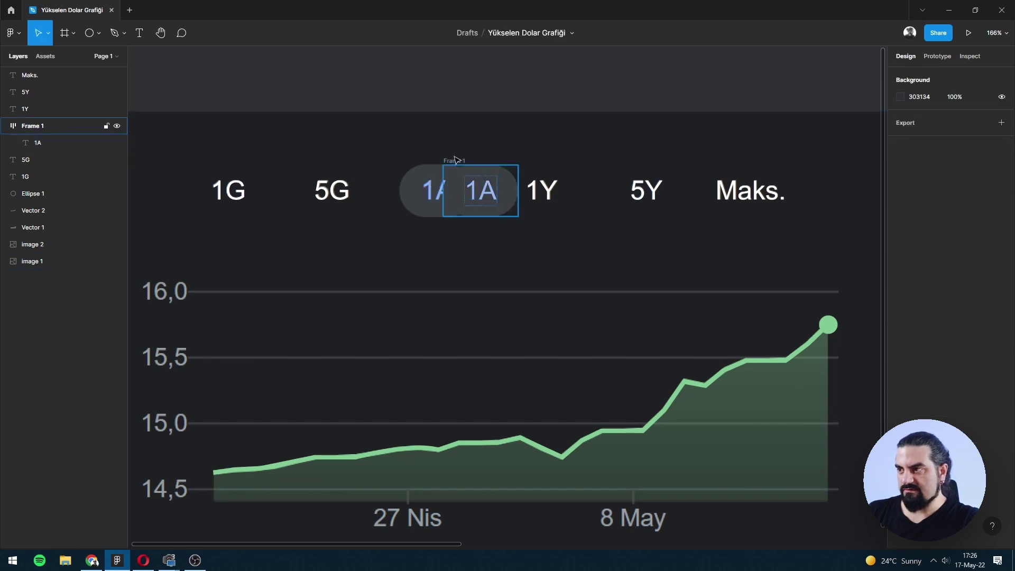
pyautogui.moveTo(461, 164); pyautogui.dragTo(418, 165)
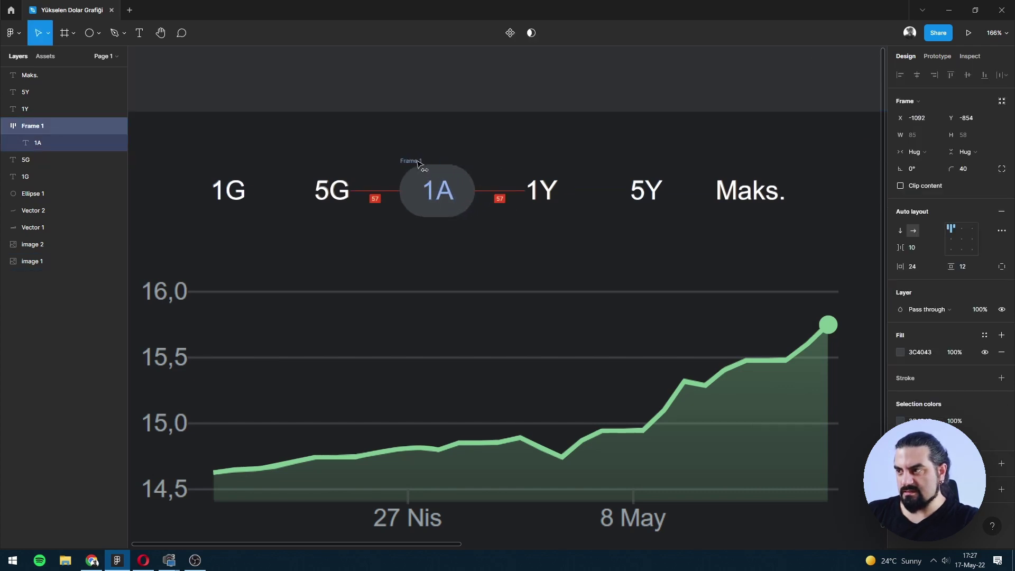
pyautogui.press('Escape')
pyautogui.hscroll(-1, 370, 159)
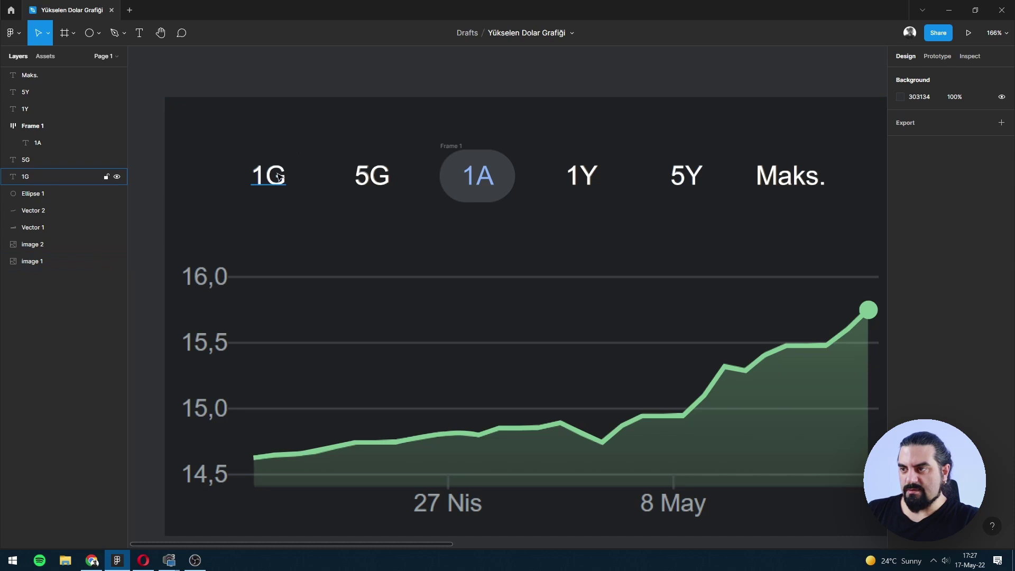
# - Colour the 1G, 5G, 1Y, 5Y and Maks. labels with the reference grey 9AA0A6 via eyedropper
pyautogui.click(279, 177)
pyautogui.keyDown('shift'); pyautogui.click(372, 176); pyautogui.keyUp('shift')
pyautogui.keyDown('shift'); pyautogui.click(581, 175); pyautogui.keyUp('shift')
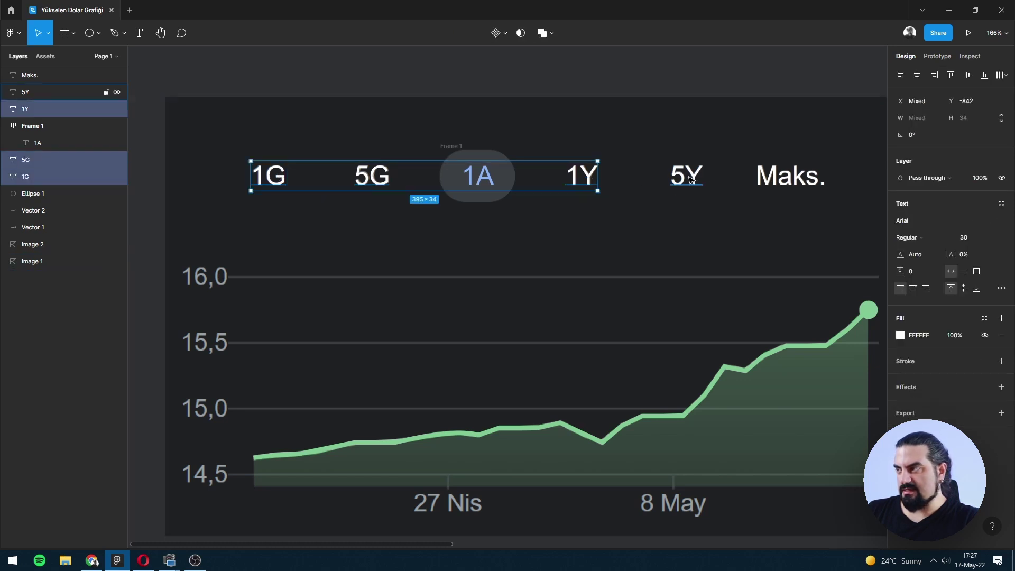
pyautogui.keyDown('shift'); pyautogui.click(689, 180); pyautogui.keyUp('shift')
pyautogui.keyDown('shift'); pyautogui.click(790, 177); pyautogui.keyUp('shift')
pyautogui.click(900, 335)
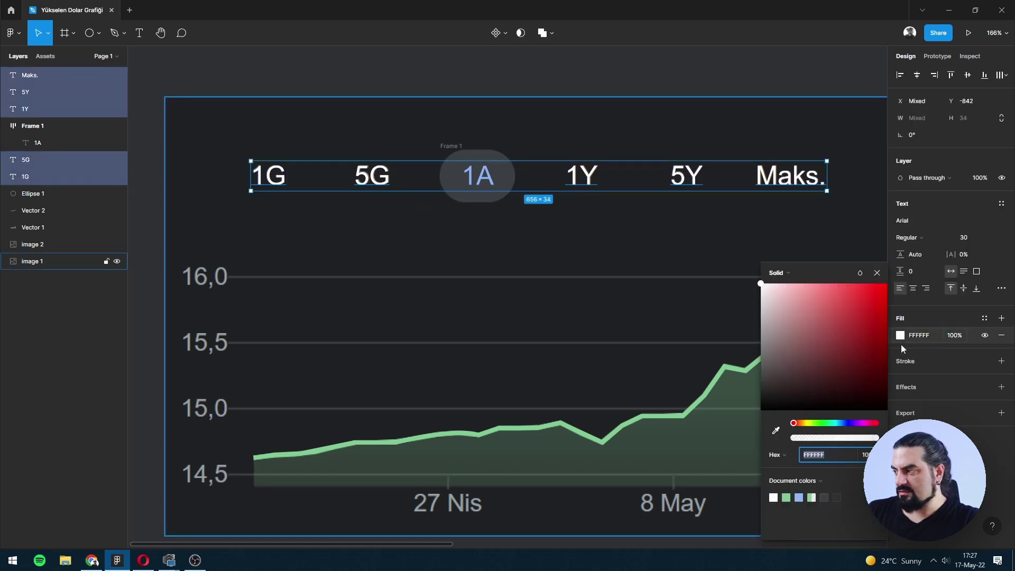
pyautogui.click(775, 430)
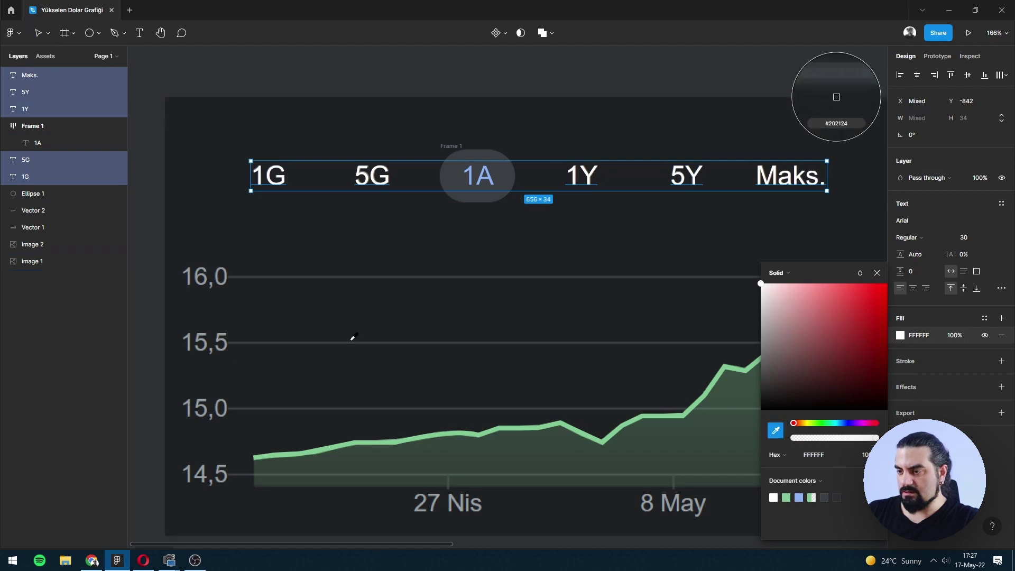
pyautogui.click(192, 270)
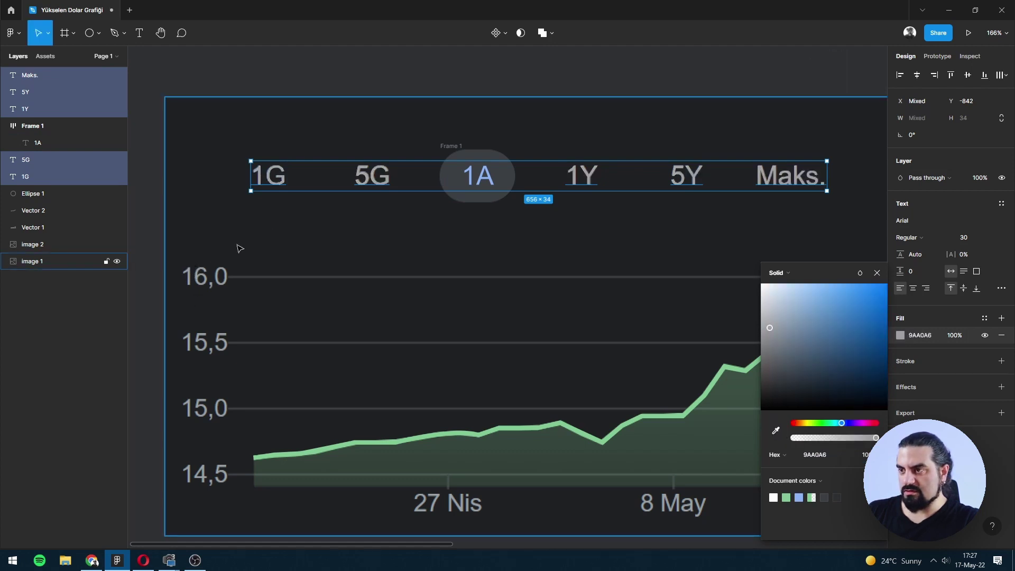
pyautogui.moveTo(252, 231); pyautogui.dragTo(338, 165)
pyautogui.click(227, 191)
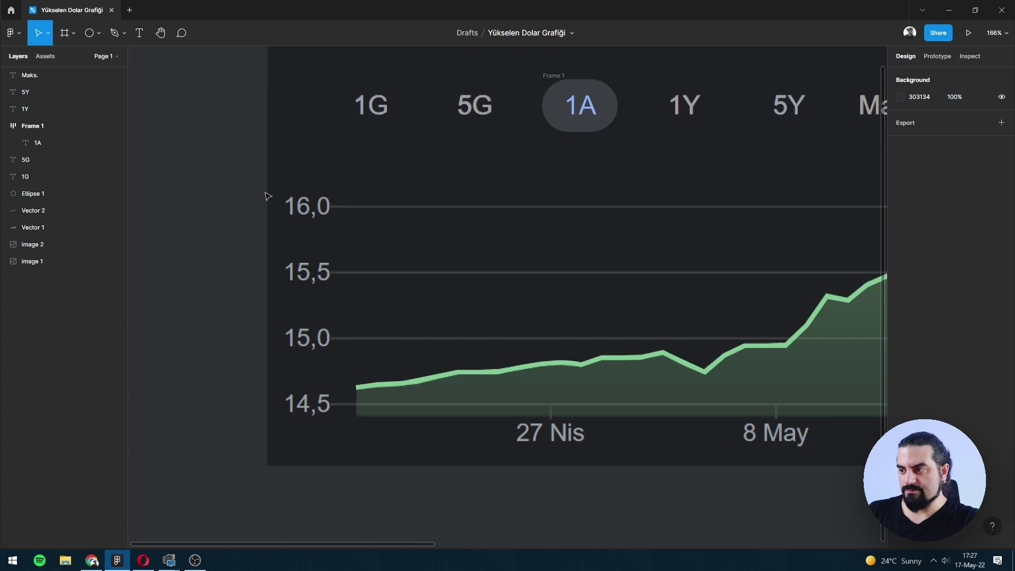
pyautogui.scroll(1, 324, 237)
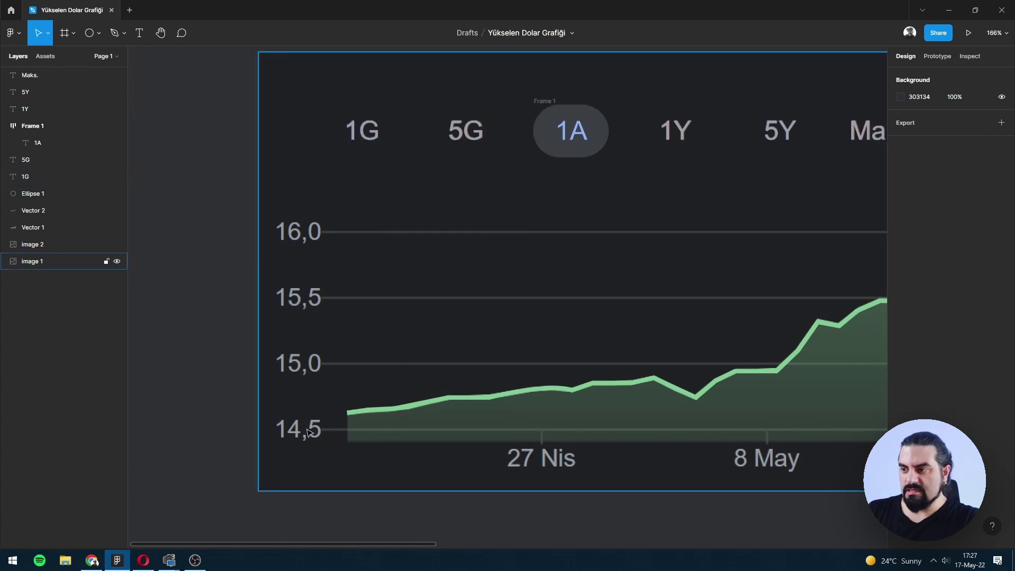
# - Duplicate the 1G label into a red 16,0 label at font size 28 over the axis
pyautogui.keyDown('alt'); pyautogui.moveTo(362, 131); pyautogui.dragTo(283, 263); pyautogui.keyUp('alt')
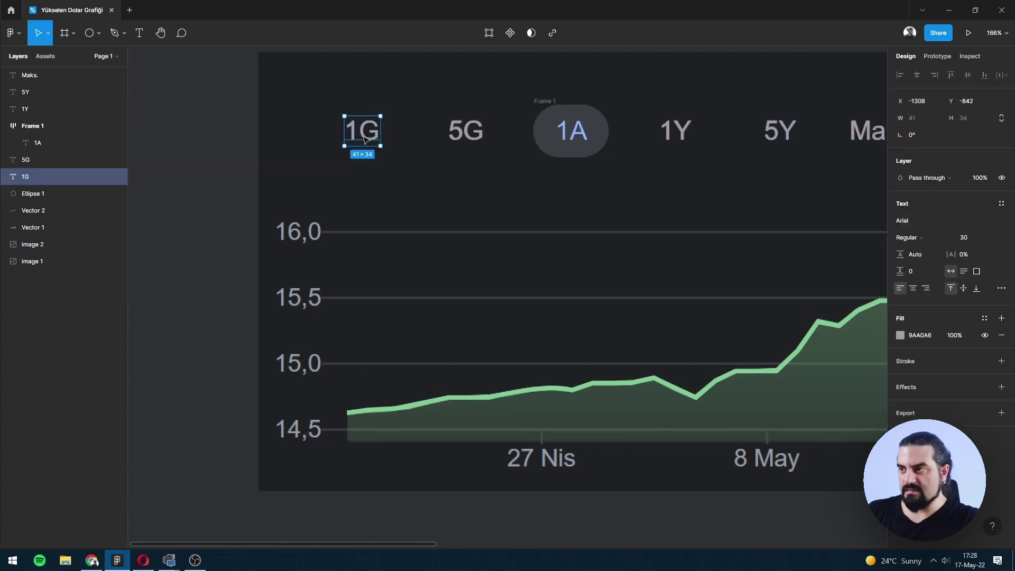
pyautogui.doubleClick(284, 263)
pyautogui.write('16,0')
pyautogui.press('Escape')
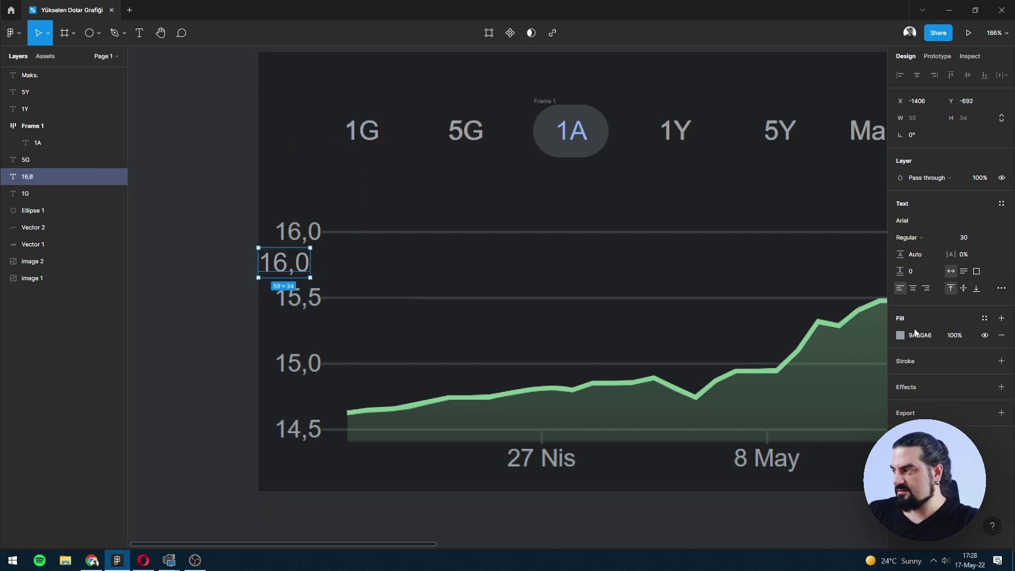
pyautogui.click(929, 336)
pyautogui.write('ff')
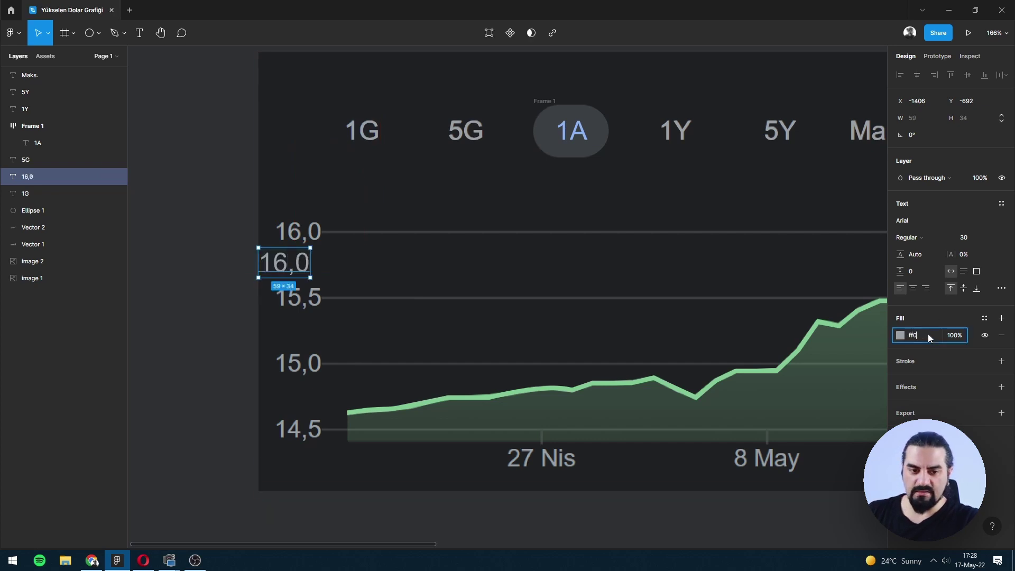
pyautogui.write('0000')
pyautogui.press('Return')
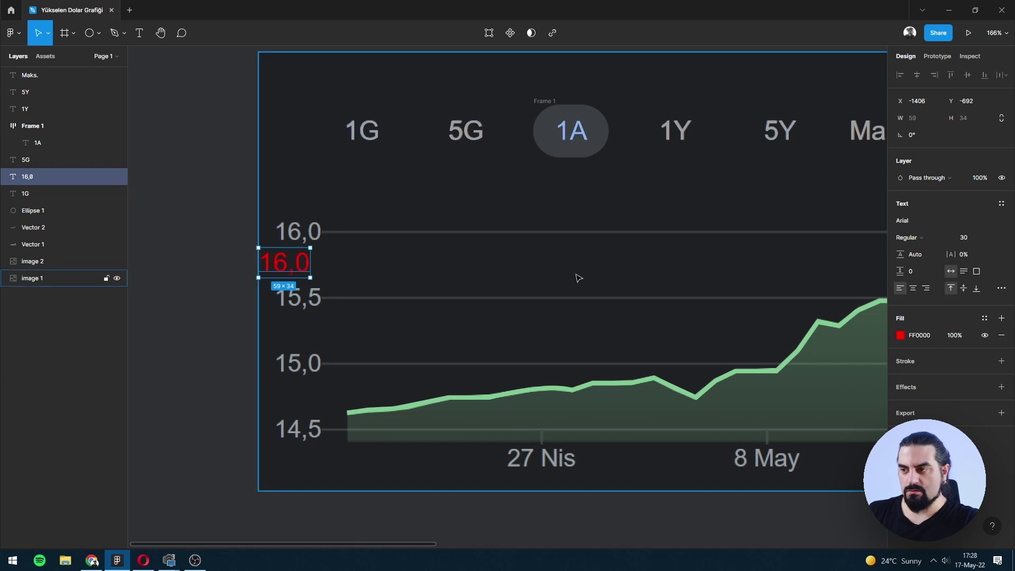
pyautogui.moveTo(284, 263); pyautogui.dragTo(299, 234)
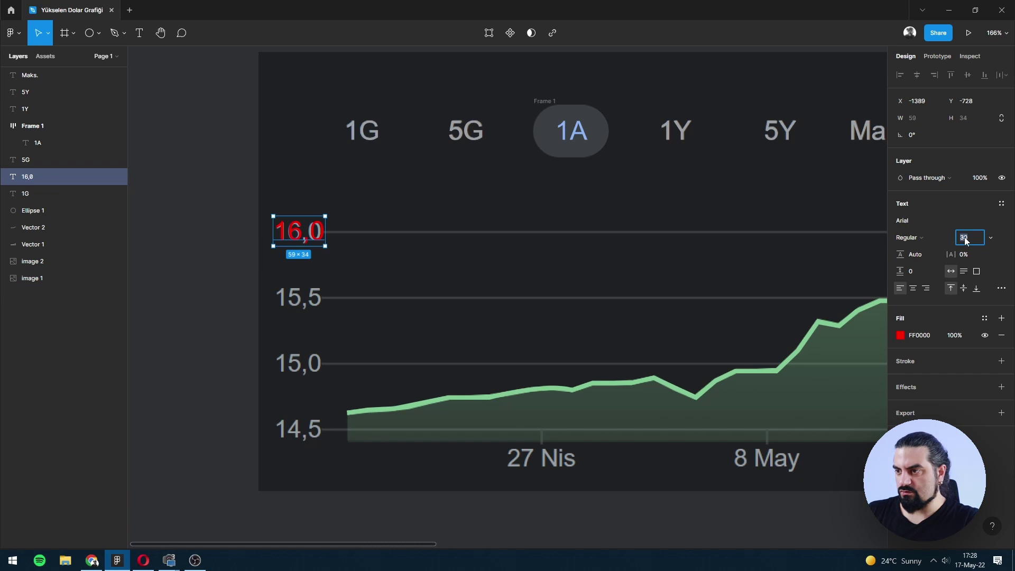
pyautogui.write('28')
pyautogui.press('Return')
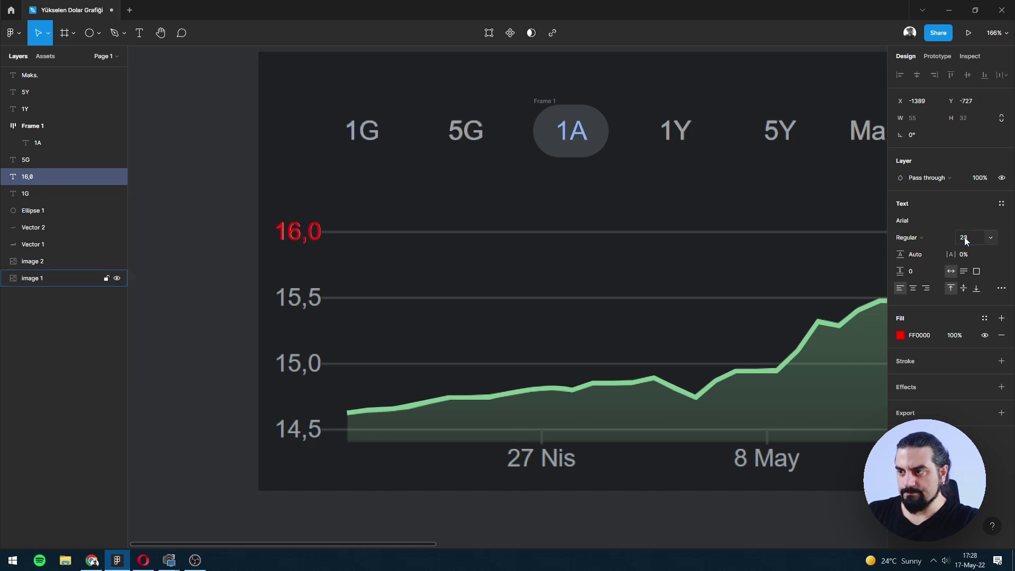
# - Add a 15,5 copy below 16,0 and wrap both labels in auto layout
pyautogui.moveTo(296, 234); pyautogui.dragTo(301, 309)
pyautogui.doubleClick(299, 298)
pyautogui.write('15,5')
pyautogui.press('Escape')
pyautogui.keyDown('shift'); pyautogui.click(317, 240); pyautogui.keyUp('shift')
pyautogui.hotkey('shift', 'a')
# - Duplicate the 15,5 label into 15,0 and 14,5 rows in the stack
pyautogui.click(311, 301)
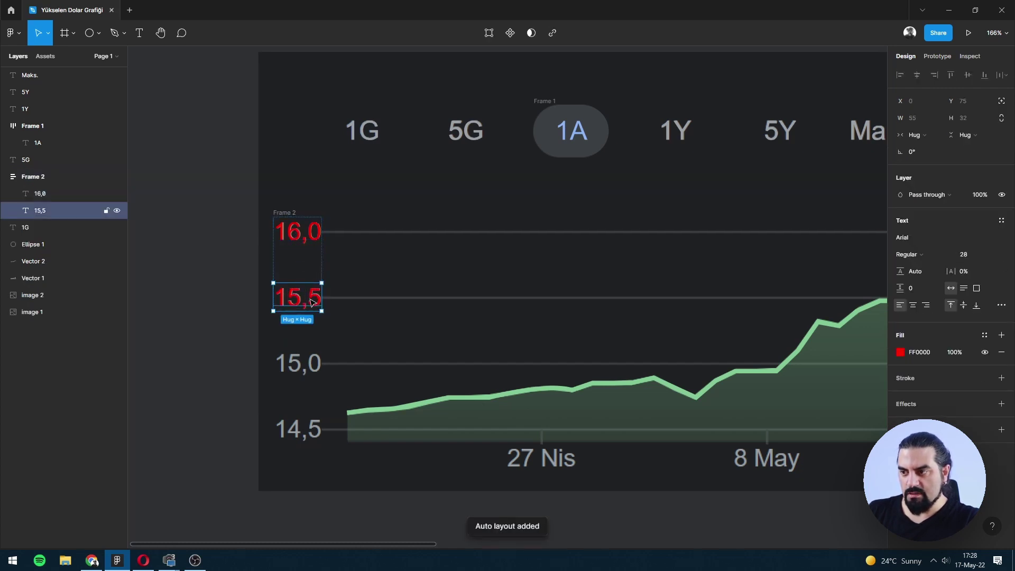
pyautogui.hotkey('ctrl', 'd')
pyautogui.press('Return')
pyautogui.write('15,0')
pyautogui.press('Escape')
pyautogui.hotkey('ctrl', 'd')
pyautogui.press('Return')
pyautogui.write('14,5')
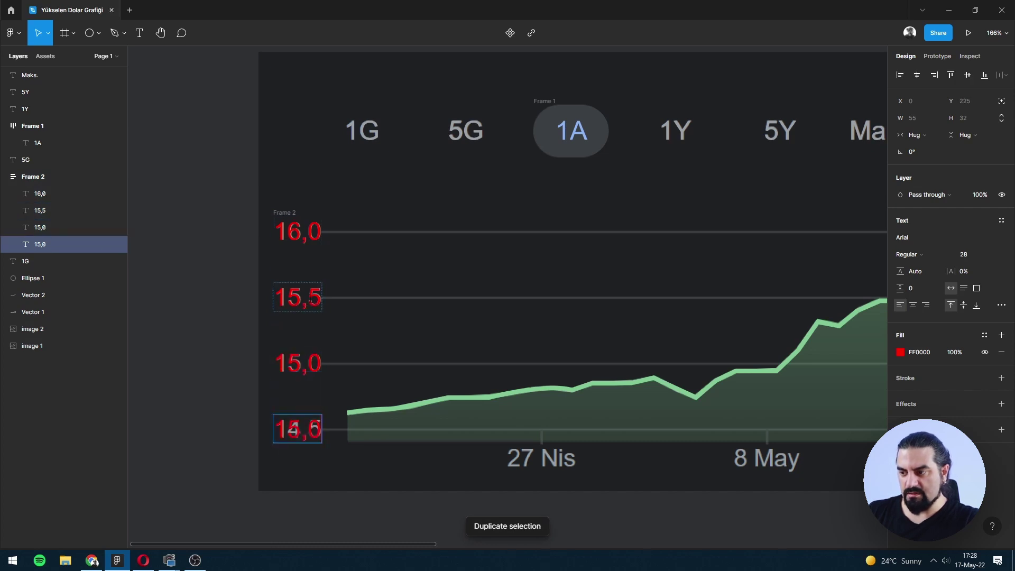
pyautogui.press('Escape')
pyautogui.press('Escape')
pyautogui.scroll(-2, 347, 233)
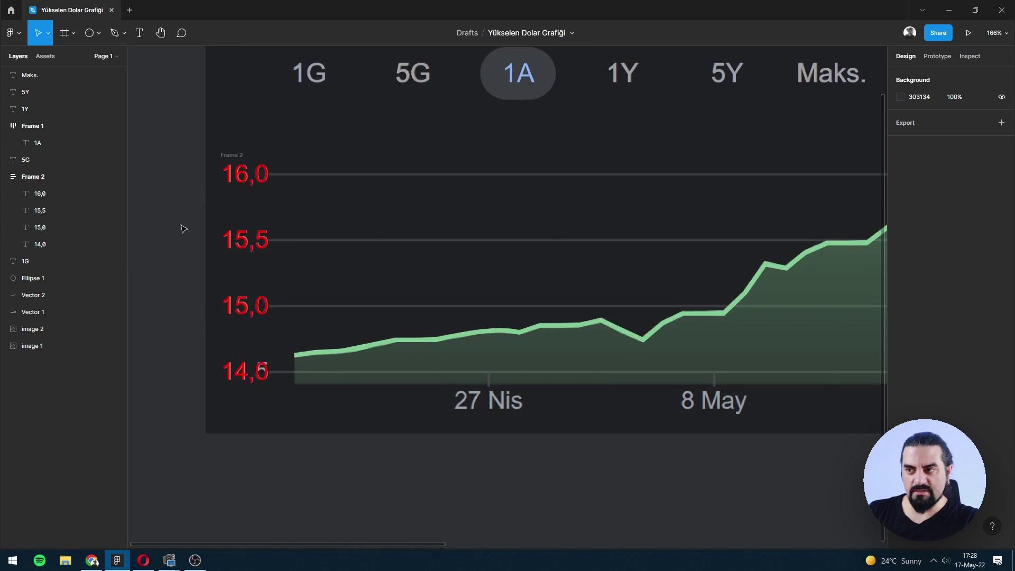
# - Draw a red line at the 16,0 level with stroke weight 3
pyautogui.click(117, 33)
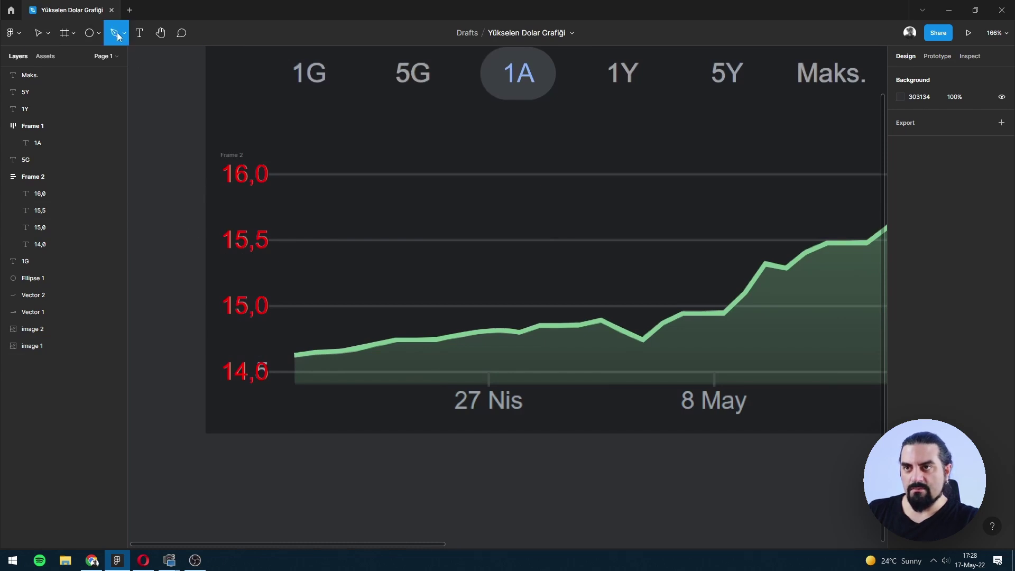
pyautogui.click(271, 174)
pyautogui.click(398, 175)
pyautogui.press('Escape')
pyautogui.moveTo(944, 305)
pyautogui.press('Escape')
pyautogui.click(341, 175)
pyautogui.write('3')
pyautogui.press('Return')
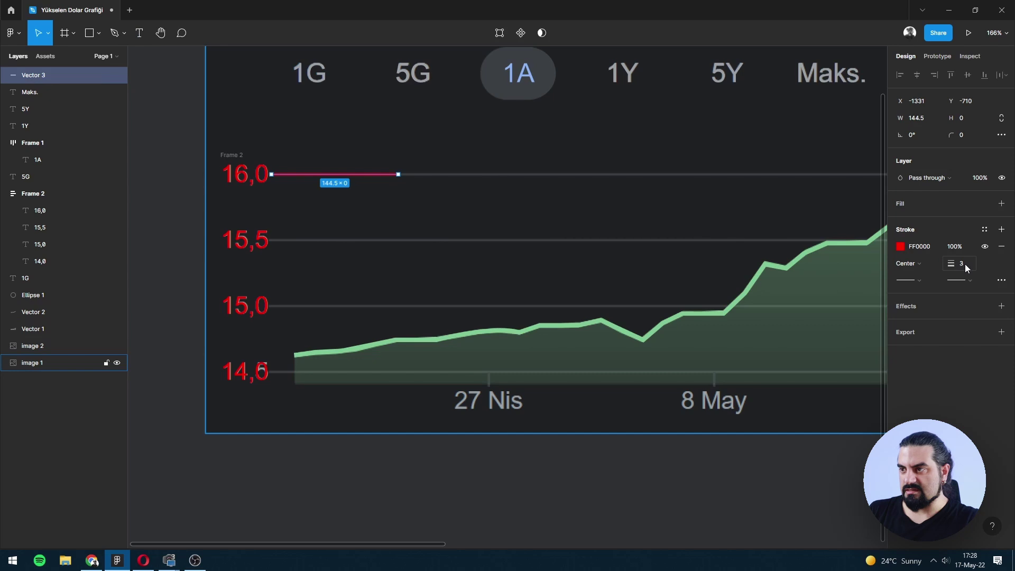
# - Duplicate the line to the 15,5 level and wrap both lines in auto layout
pyautogui.moveTo(284, 228); pyautogui.dragTo(302, 275)
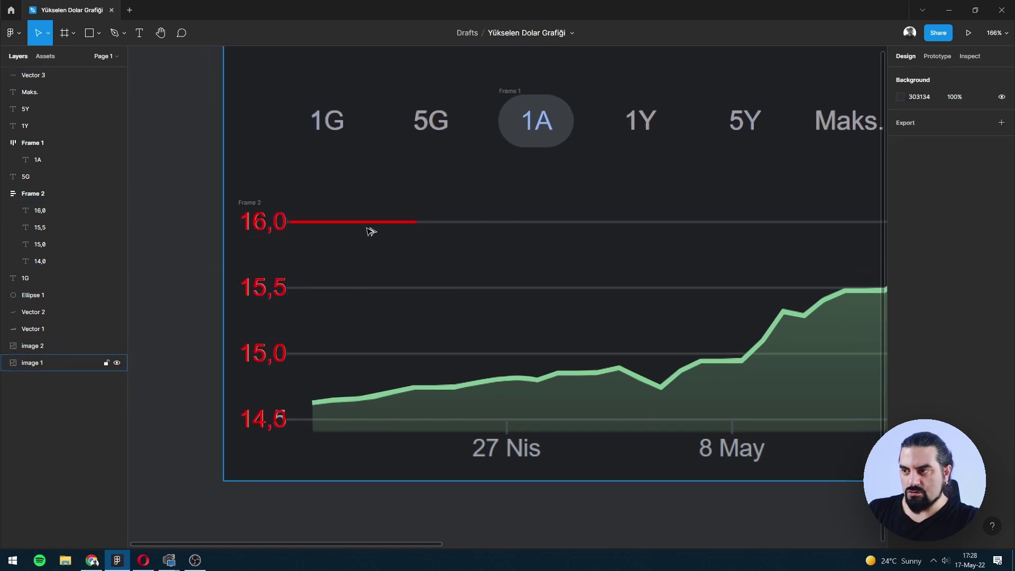
pyautogui.moveTo(373, 223); pyautogui.dragTo(374, 286)
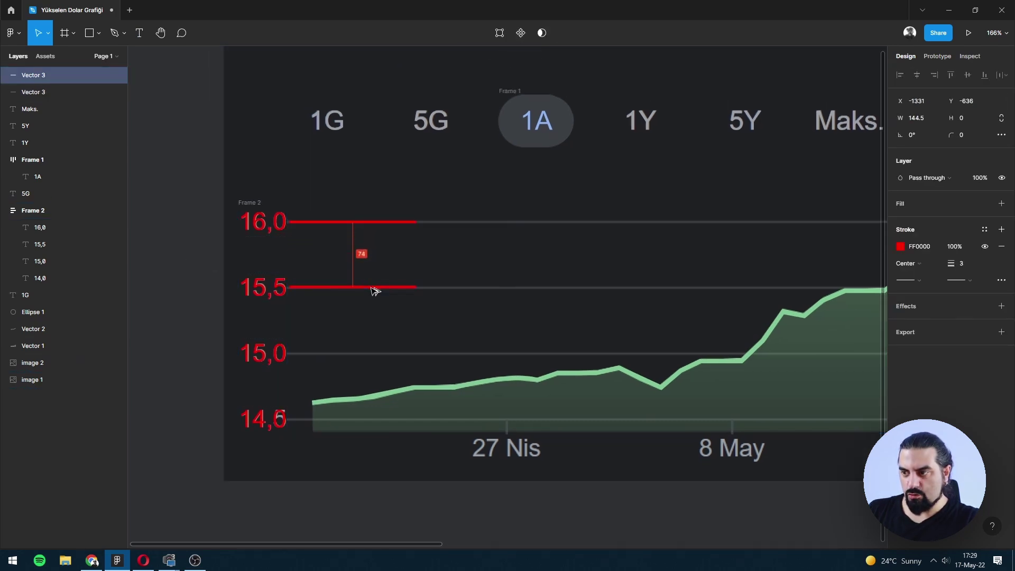
pyautogui.keyDown('shift'); pyautogui.click(369, 222); pyautogui.keyUp('shift')
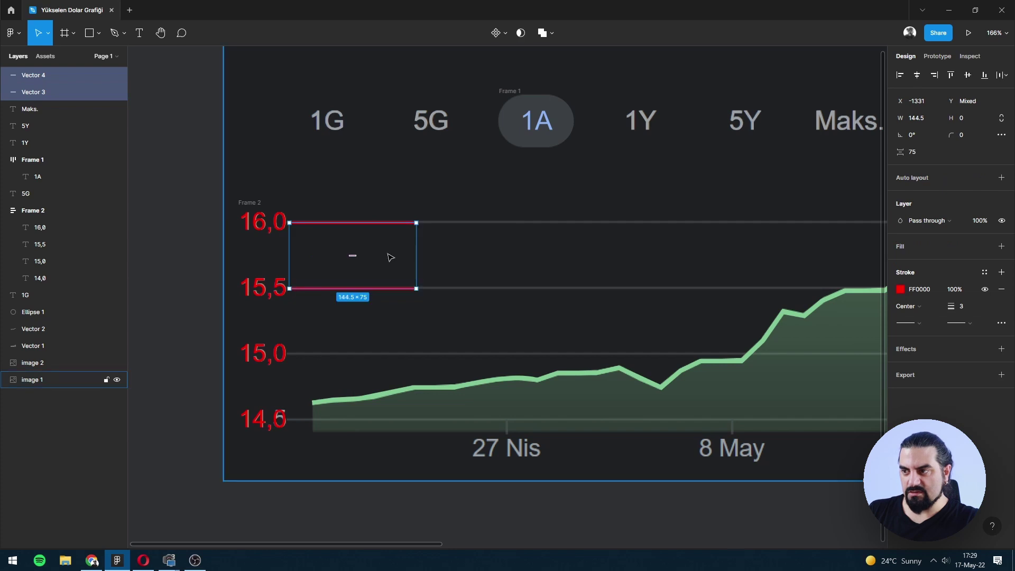
pyautogui.hotkey('shift', 'a')
pyautogui.click(332, 306)
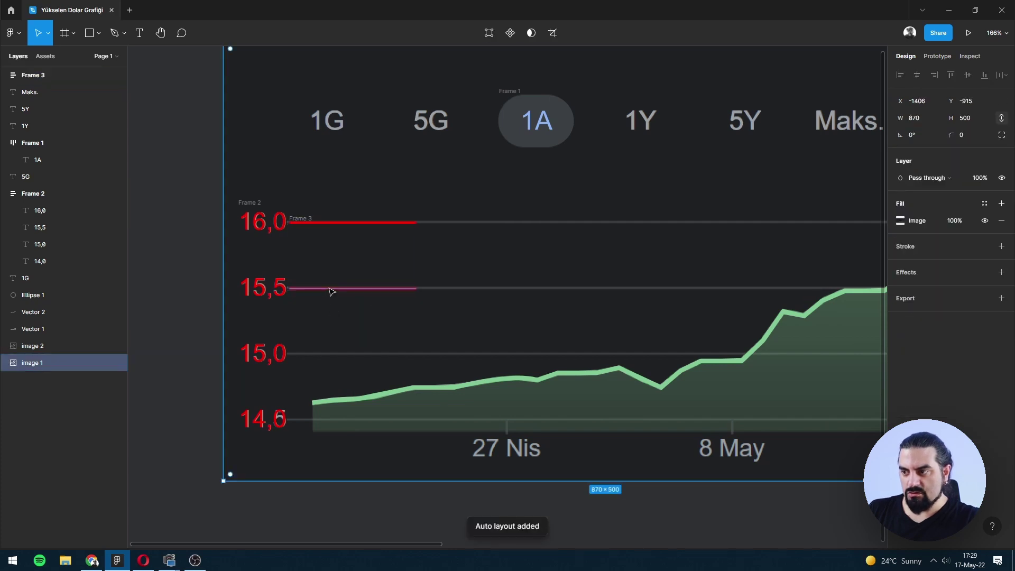
pyautogui.click(330, 288)
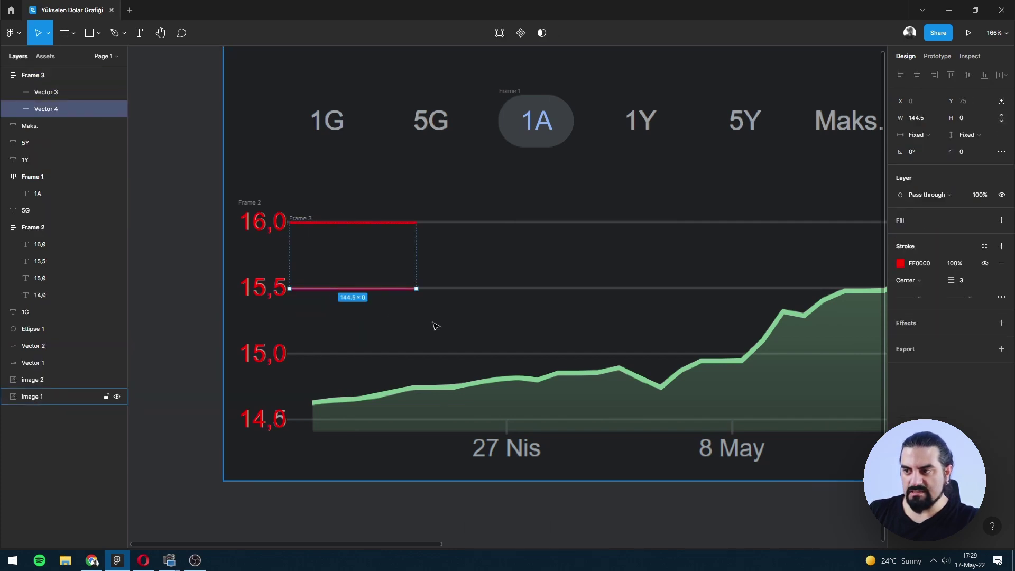
# - Add the 15,0 and 14,5 gridlines, then try and undo a manual widening
pyautogui.hotkey('ctrl', 'd')
pyautogui.hotkey('ctrl', 'd')
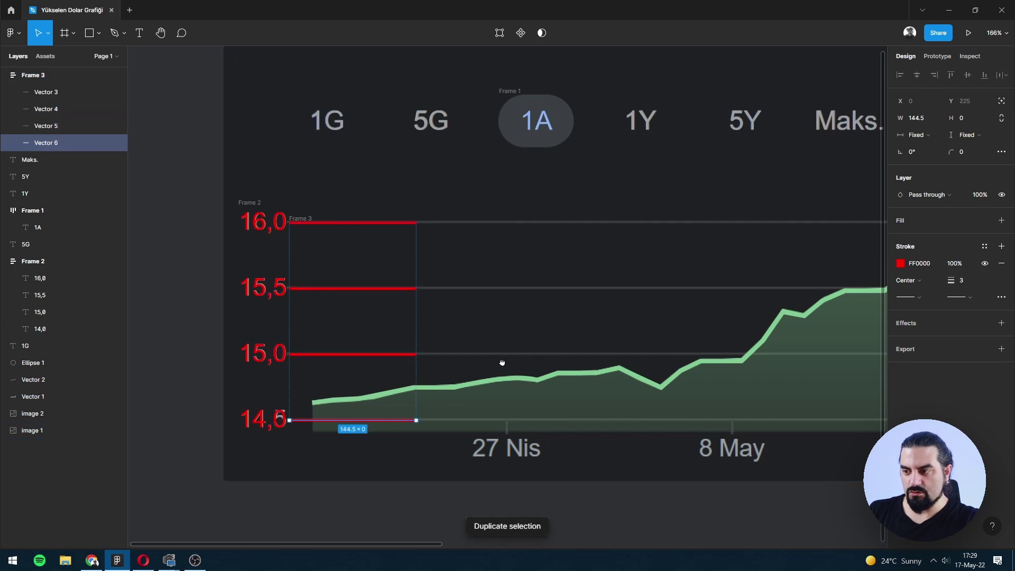
pyautogui.moveTo(437, 363); pyautogui.dragTo(438, 286)
pyautogui.click(264, 437)
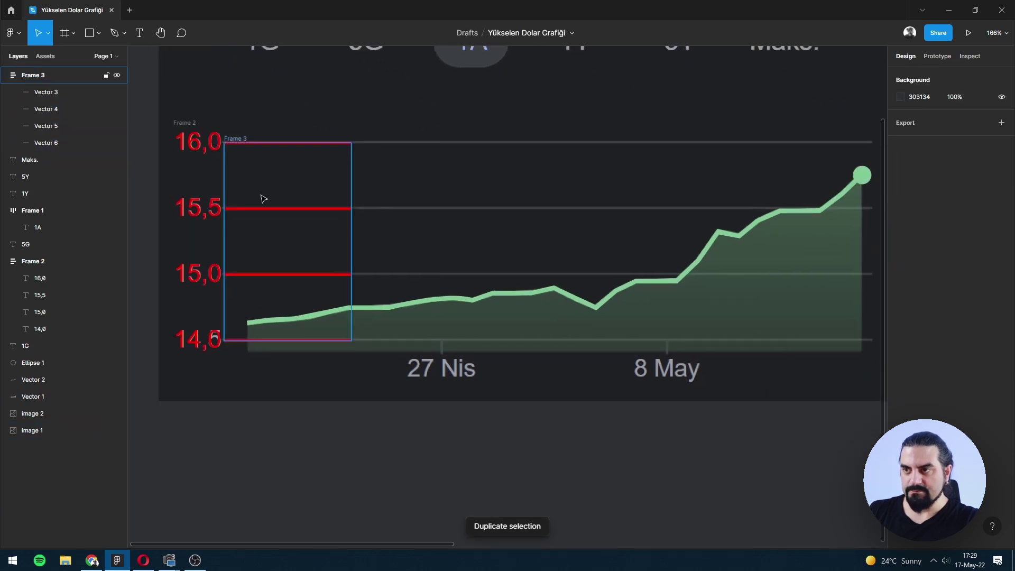
pyautogui.click(235, 141)
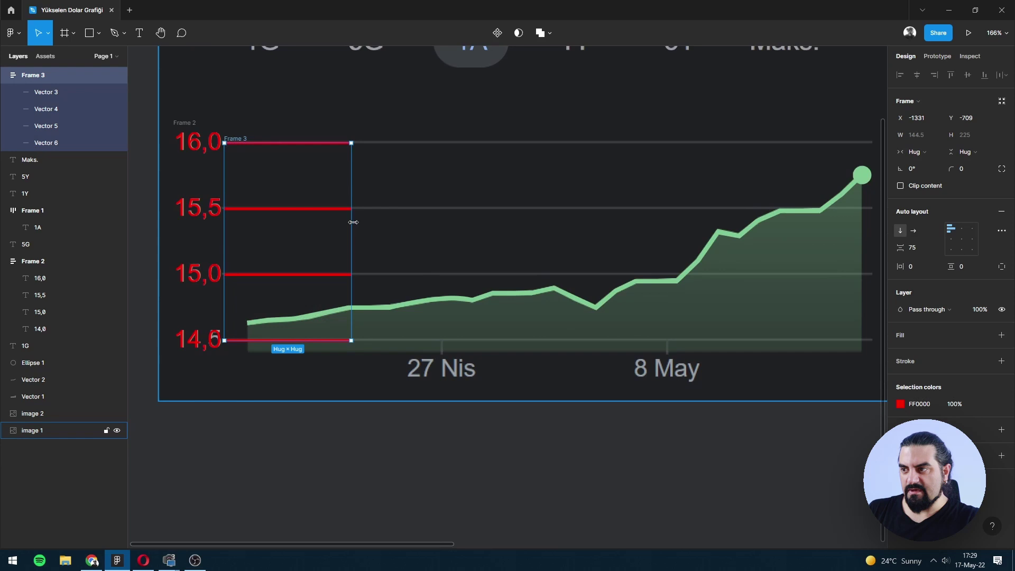
pyautogui.moveTo(354, 227); pyautogui.dragTo(872, 223)
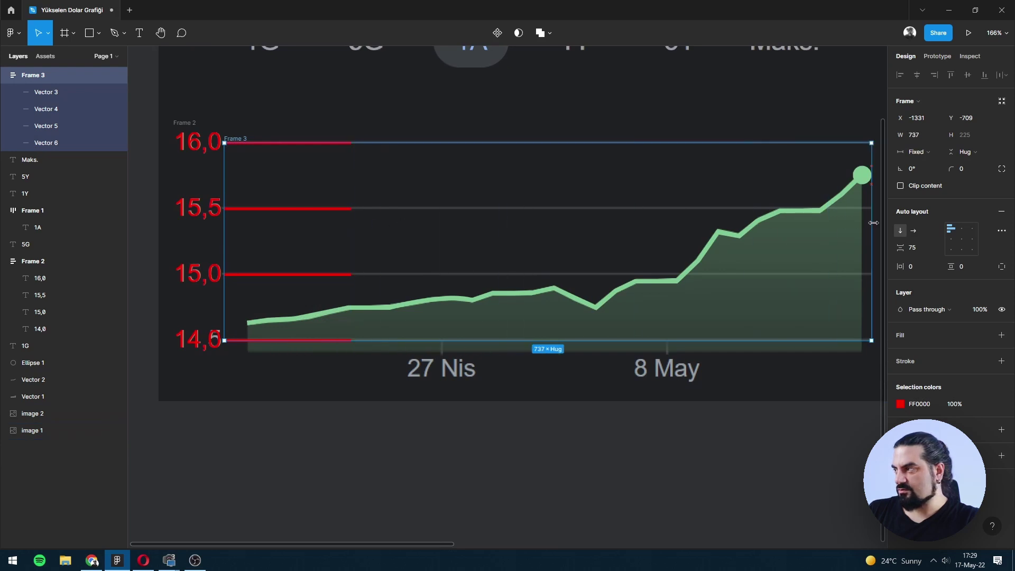
pyautogui.hotkey('ctrl', 'z')
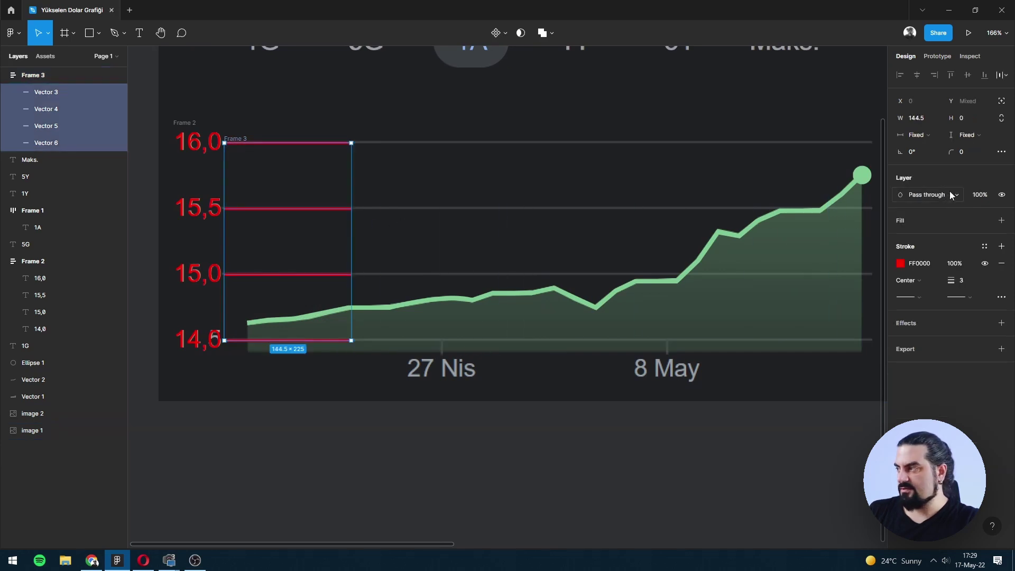
pyautogui.click(918, 135)
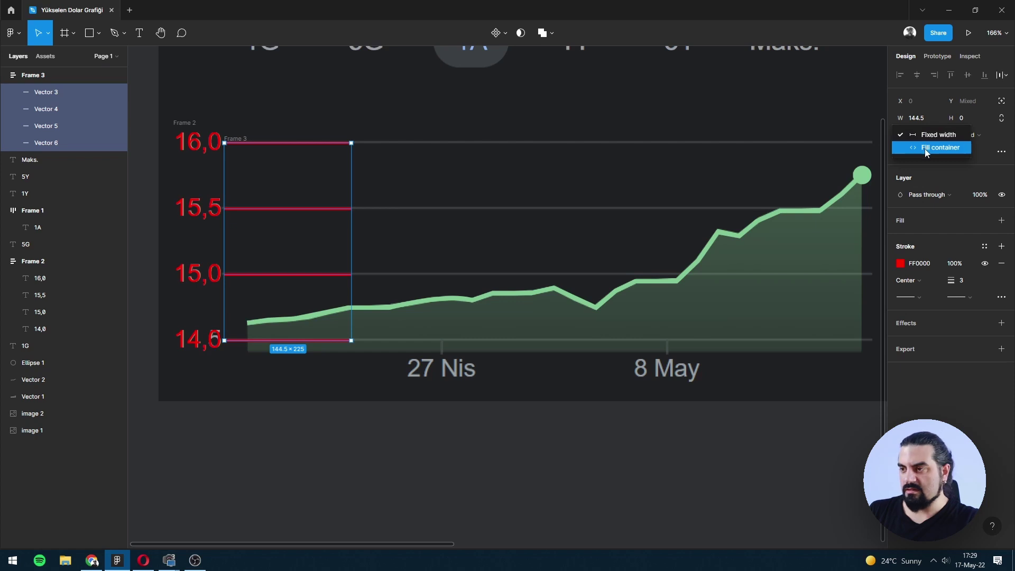
# - Set the gridlines to Fill container so they span the whole chart
pyautogui.click(924, 150)
pyautogui.click(351, 426)
pyautogui.scroll(2, 351, 465)
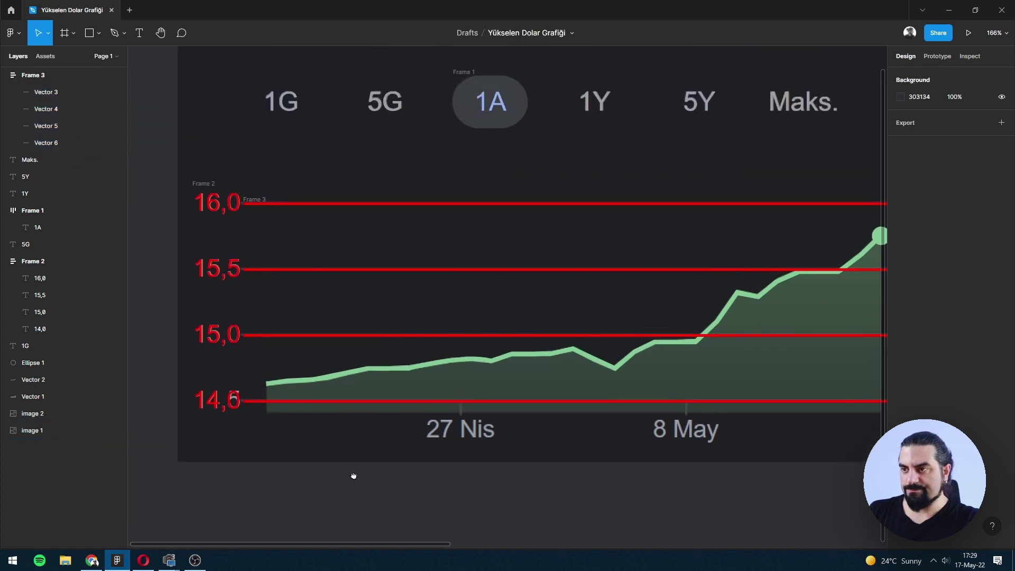
# - Recolour the axis labels grey 9AA0A6 sampled from the reference chart
pyautogui.click(254, 199)
pyautogui.keyDown('shift'); pyautogui.click(203, 184); pyautogui.keyUp('shift')
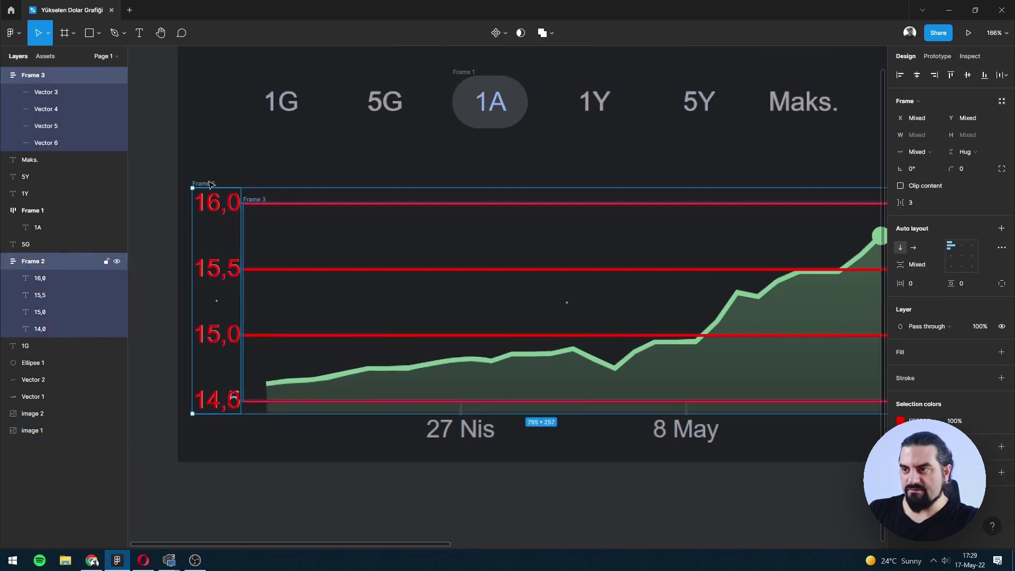
pyautogui.click(901, 421)
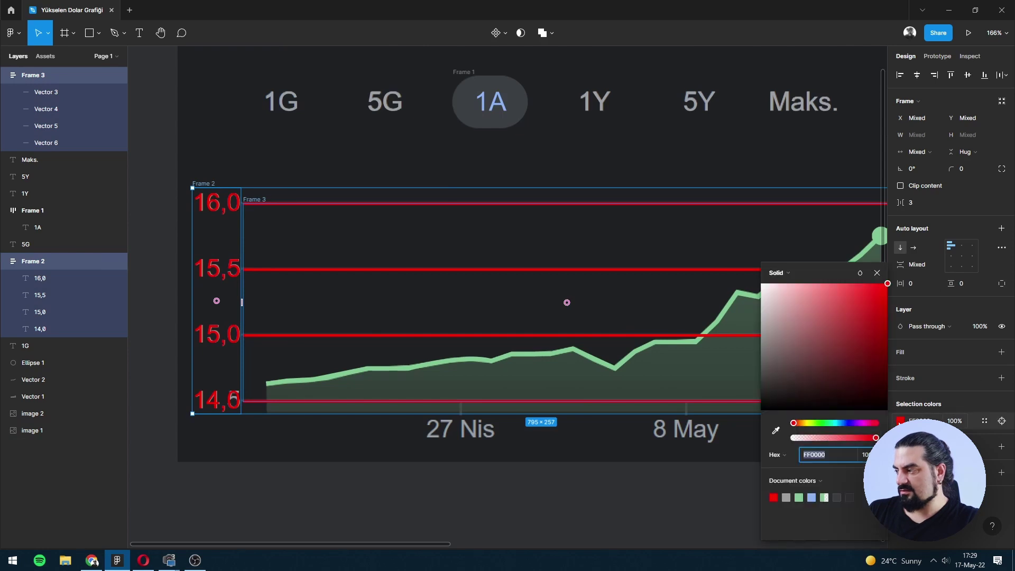
pyautogui.click(776, 431)
pyautogui.hscroll(8, 490, 237)
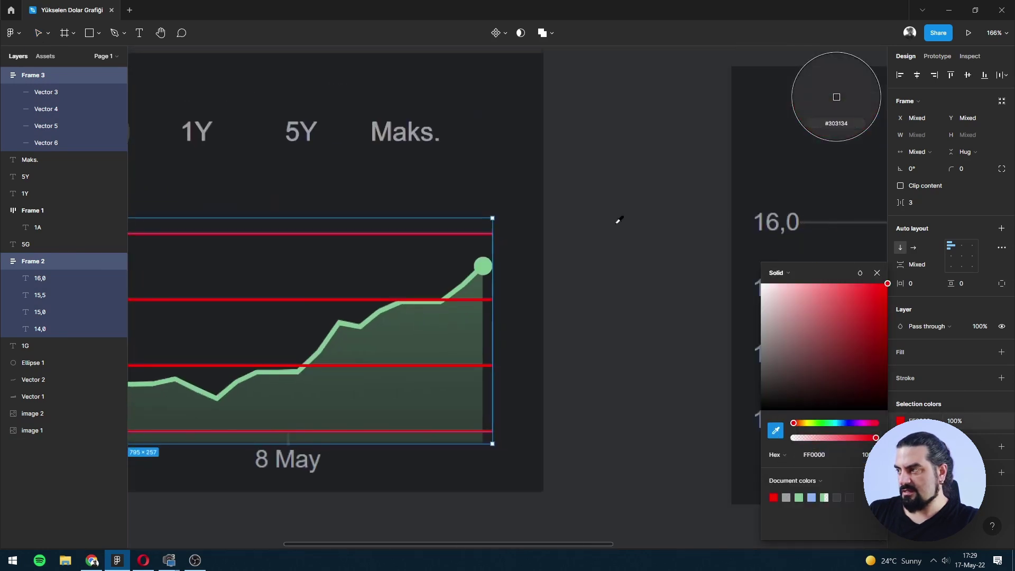
pyautogui.hscroll(5, 491, 236)
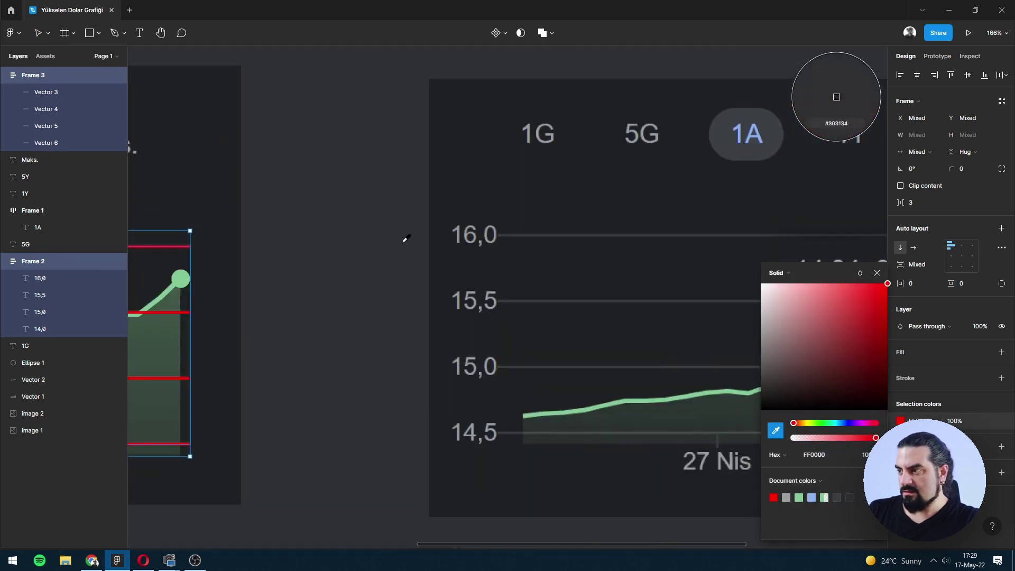
pyautogui.click(490, 236)
# - Recolour the gridlines dark grey 3C4043 sampled from the reference
pyautogui.click(900, 404)
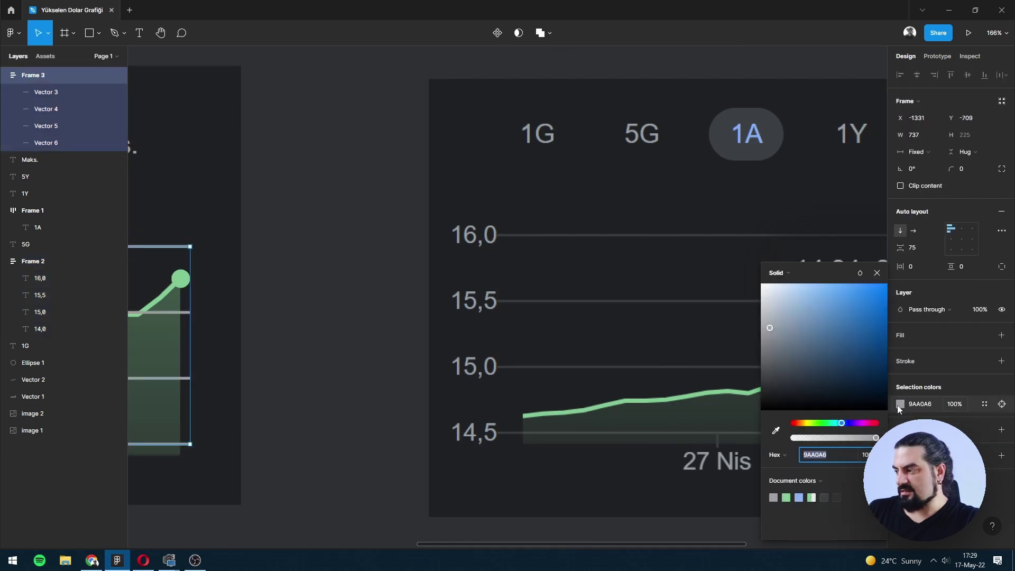
pyautogui.click(776, 431)
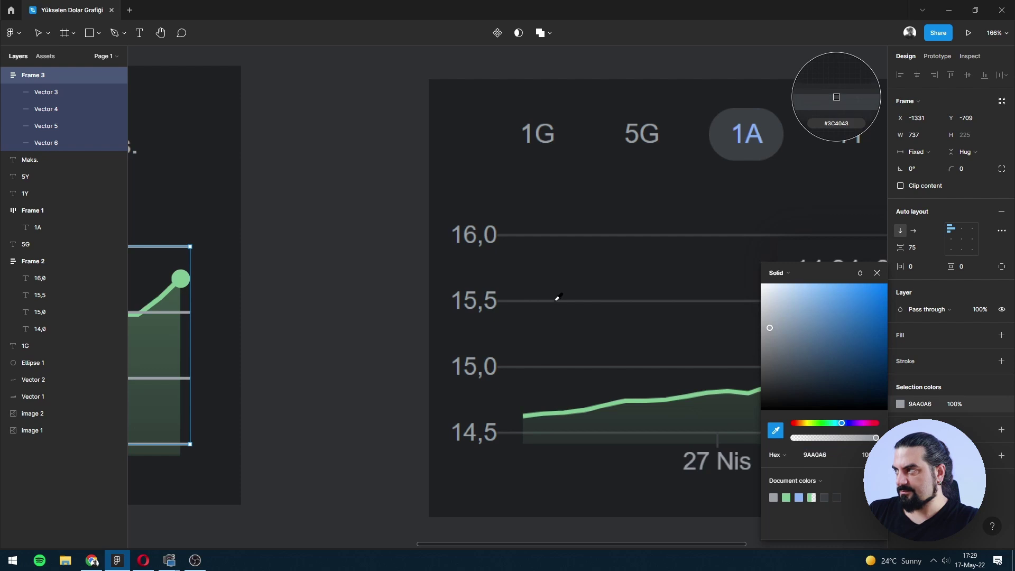
pyautogui.press('Escape')
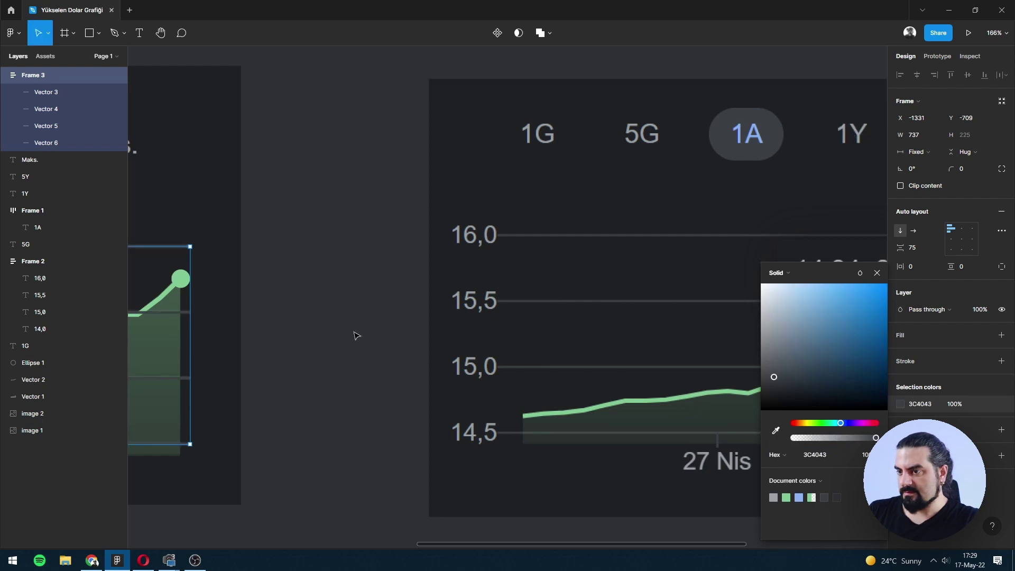
pyautogui.press('Escape')
pyautogui.hscroll(-7, 689, 297)
pyautogui.keyDown('alt'); pyautogui.click(554, 291); pyautogui.keyUp('alt')
pyautogui.hscroll(-4, 575, 389)
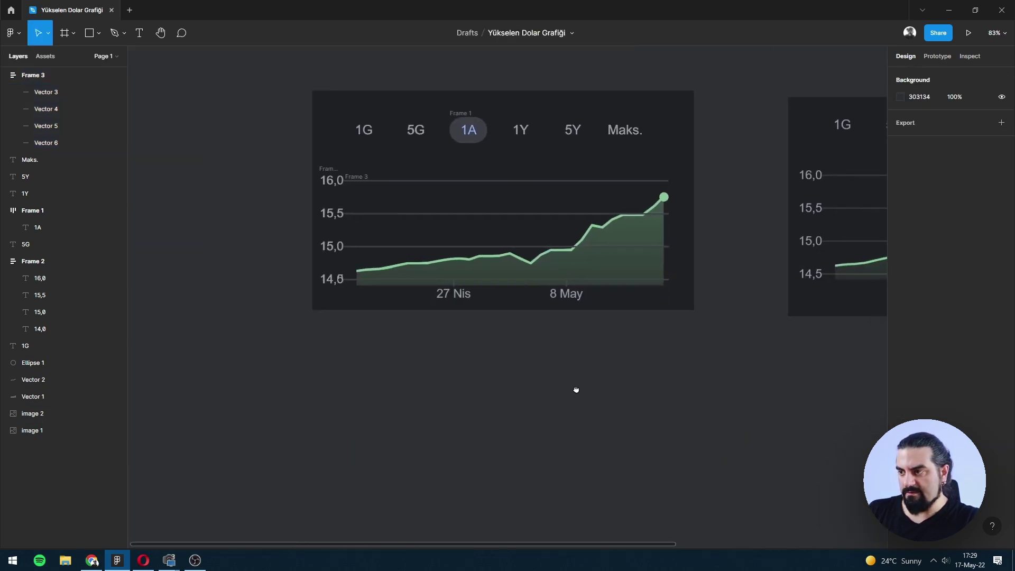
# - Wrap the reference chart image in a new frame, Frame 4
pyautogui.moveTo(466, 322); pyautogui.dragTo(401, 352)
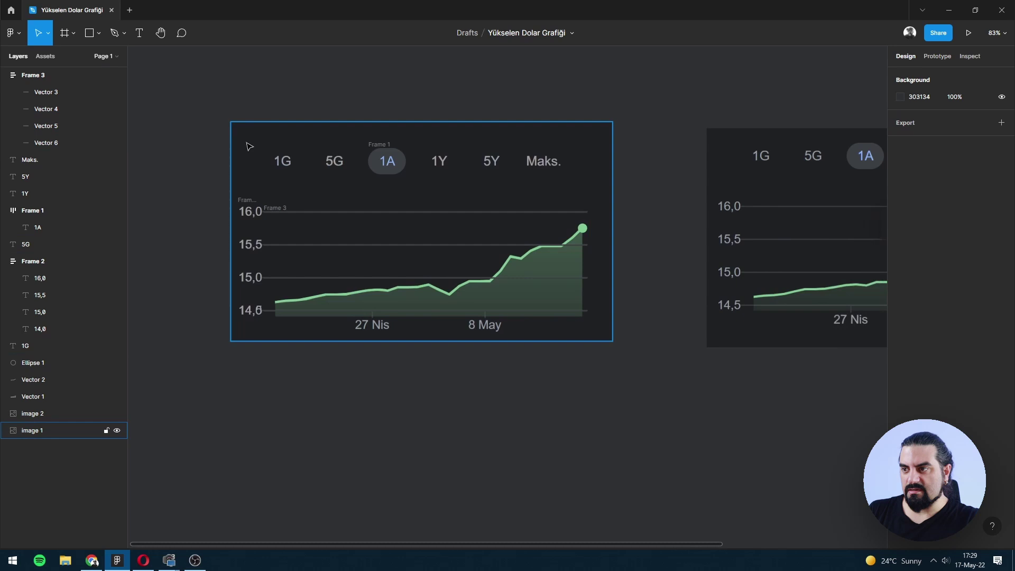
pyautogui.moveTo(250, 147); pyautogui.dragTo(581, 406)
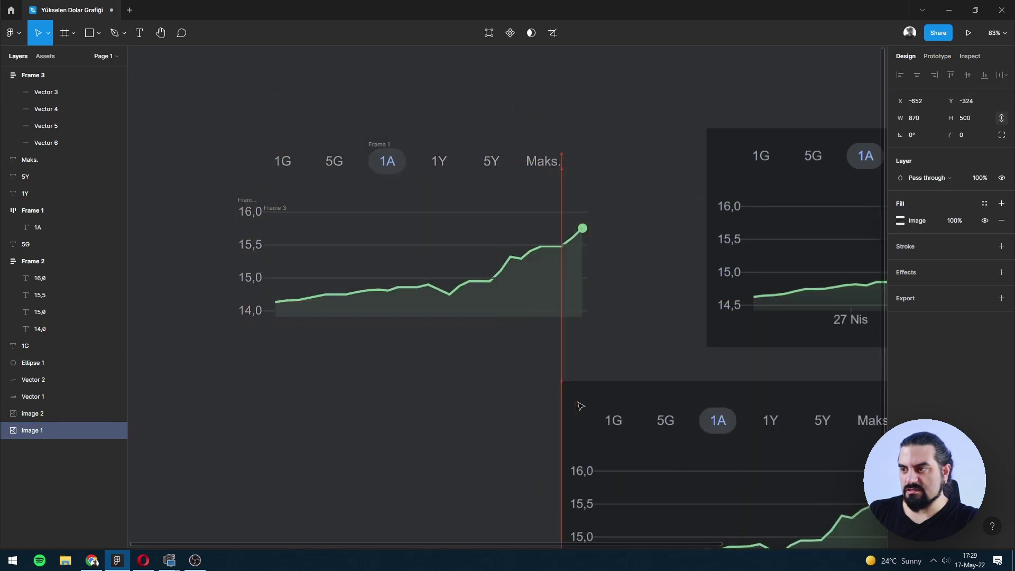
pyautogui.hotkey('ctrl', 'z')
pyautogui.click(246, 135)
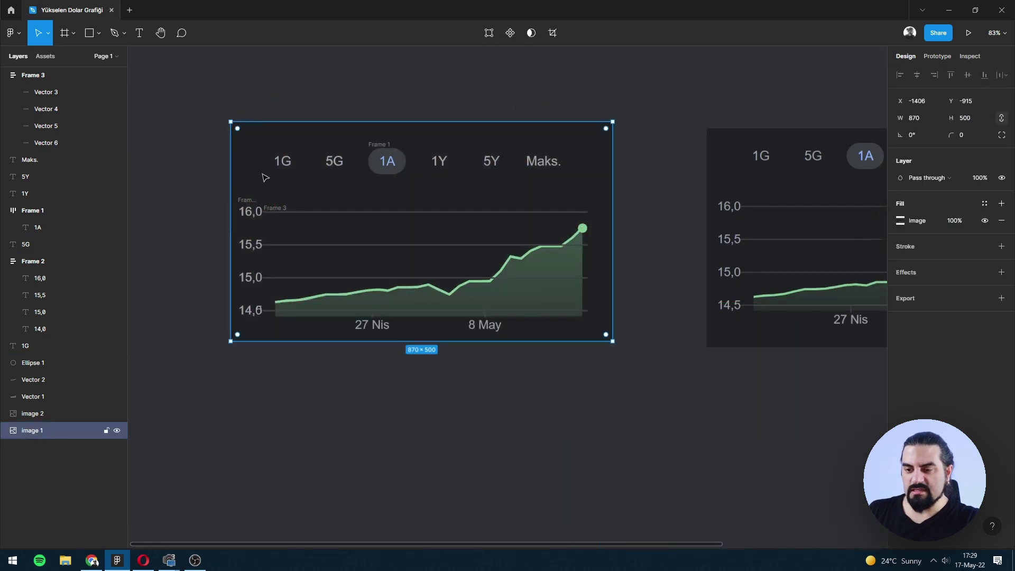
pyautogui.hotkey('ctrl', 'alt', 'g')
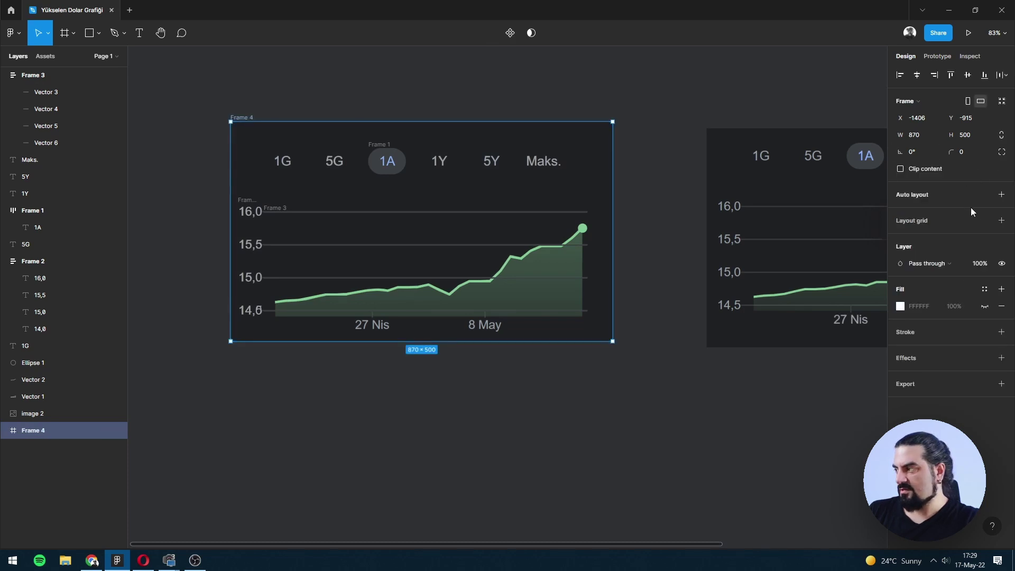
# - Fill Frame 4 with the reference's dark background colour #202124
pyautogui.click(900, 306)
pyautogui.click(776, 426)
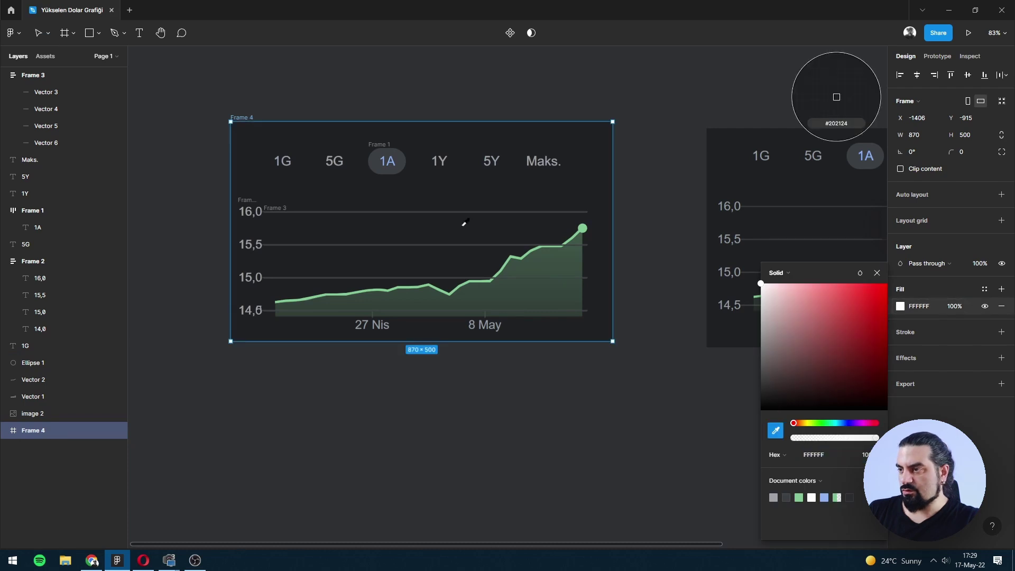
pyautogui.click(442, 186)
pyautogui.click(471, 385)
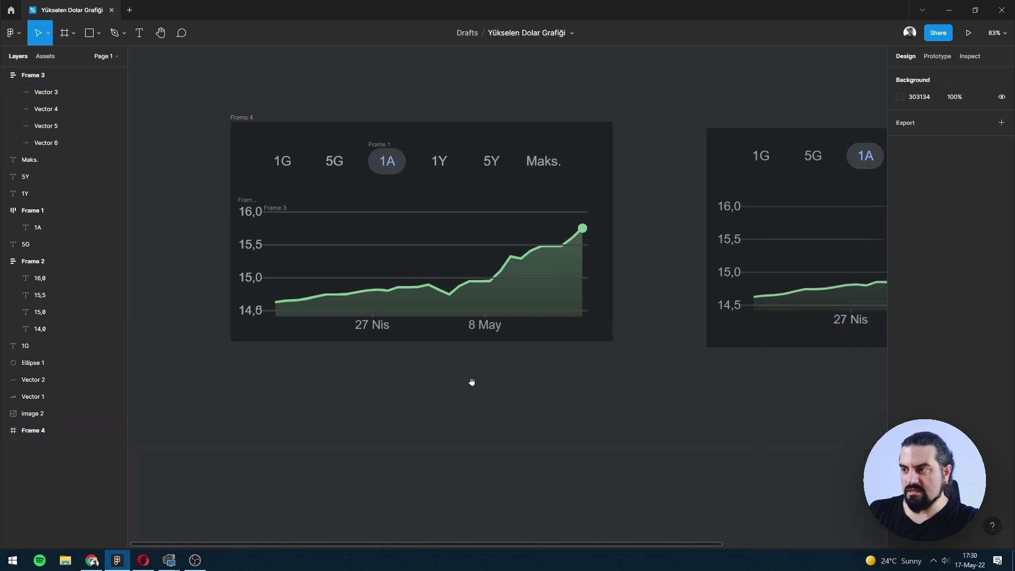
# - Move reference screenshot image 1 out of Frame 4 to below the card
pyautogui.scroll(-4, 442, 136)
pyautogui.click(432, 94)
pyautogui.moveTo(432, 94); pyautogui.dragTo(460, 334)
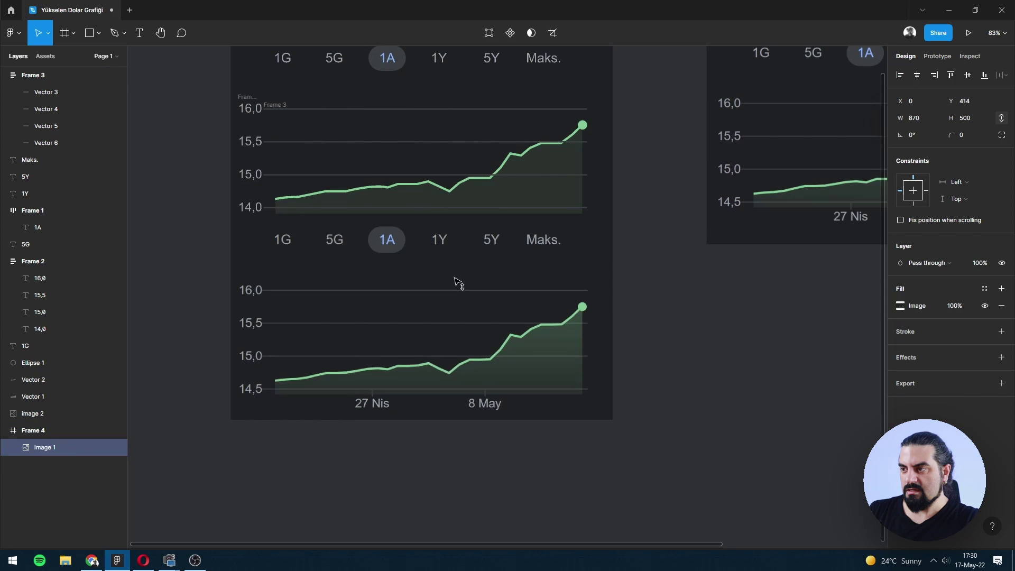
pyautogui.scroll(3, 682, 317)
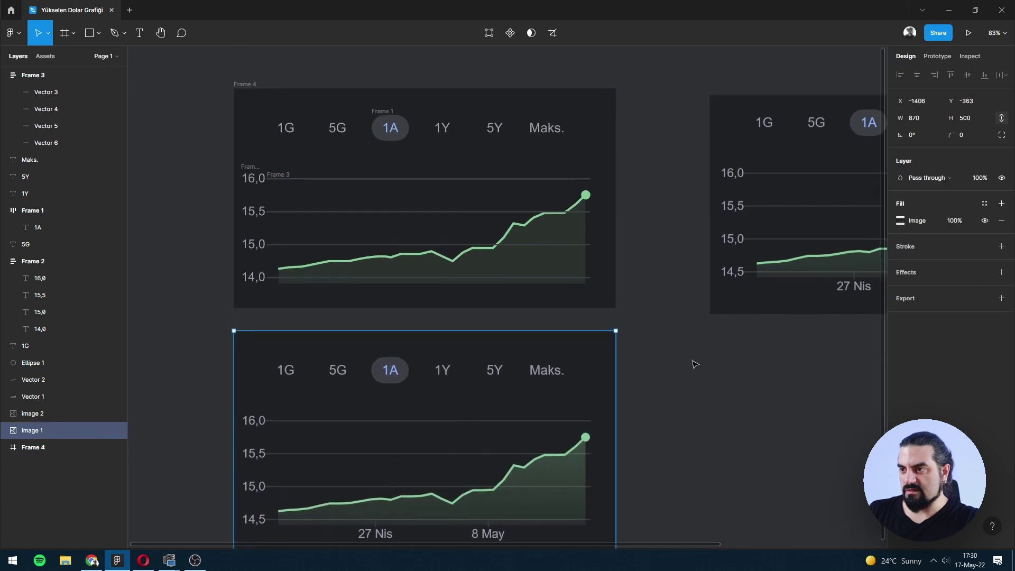
pyautogui.click(430, 317)
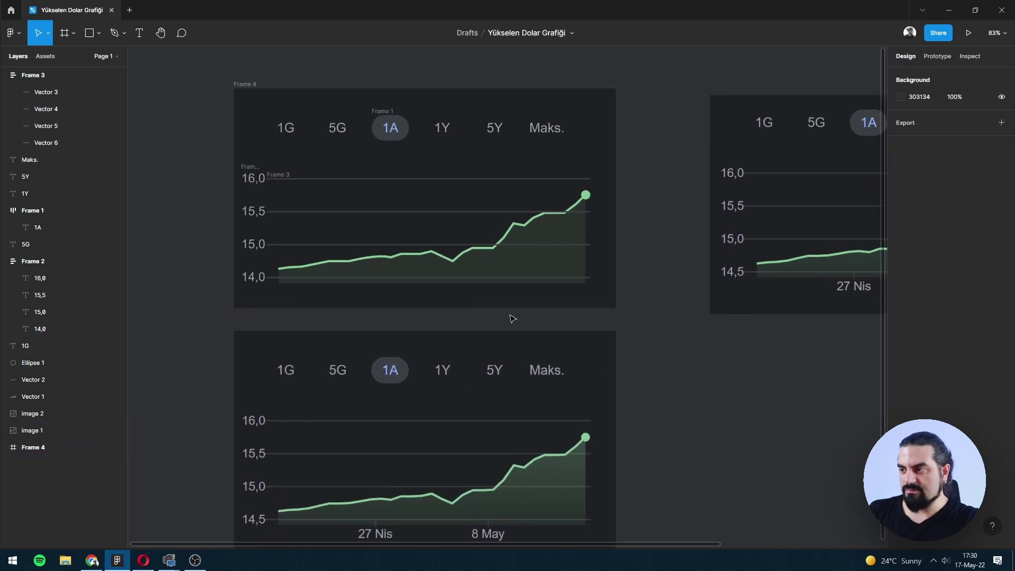
pyautogui.scroll(-3, 459, 329)
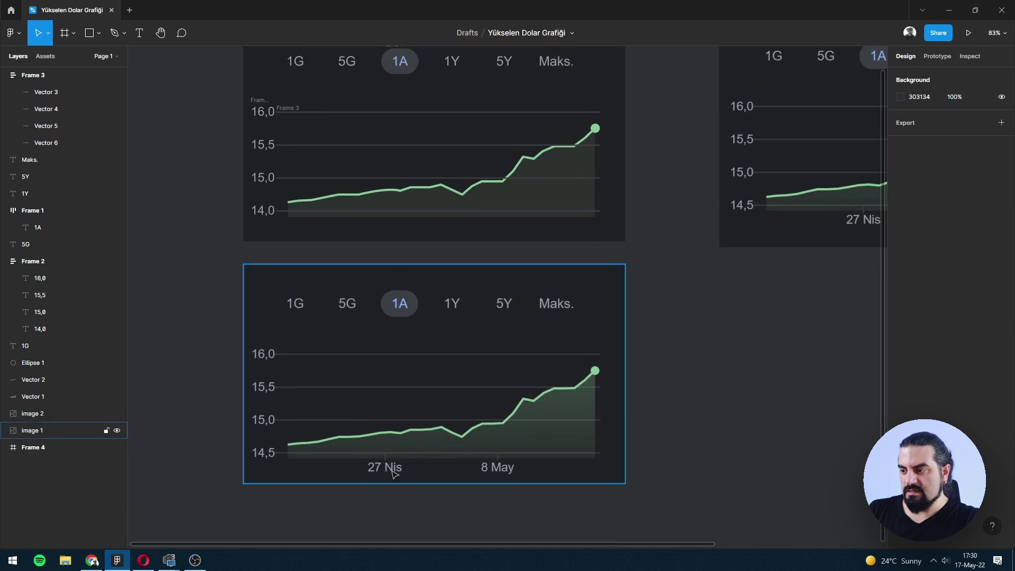
pyautogui.scroll(3, 465, 137)
# - Copy the 1Y label under the chart and retype it as 27 Nis
pyautogui.click(459, 121)
pyautogui.moveTo(461, 123); pyautogui.dragTo(401, 295)
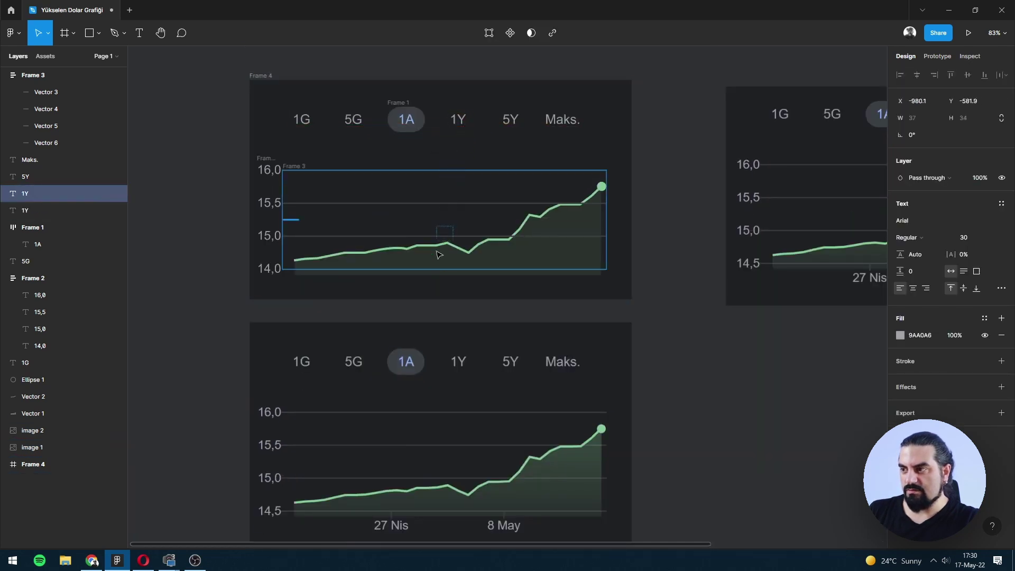
pyautogui.scroll(-5, 403, 295)
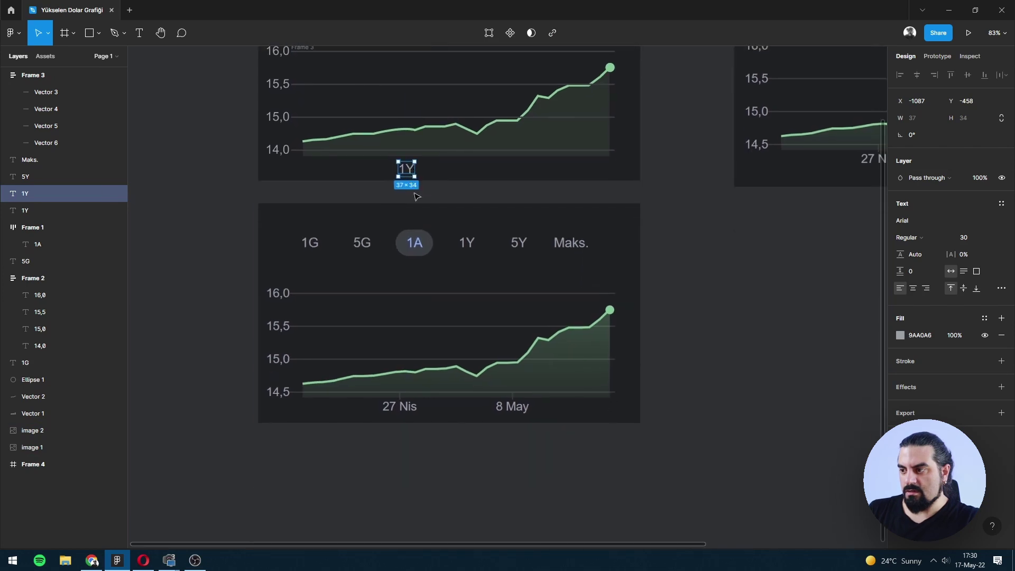
pyautogui.doubleClick(411, 165)
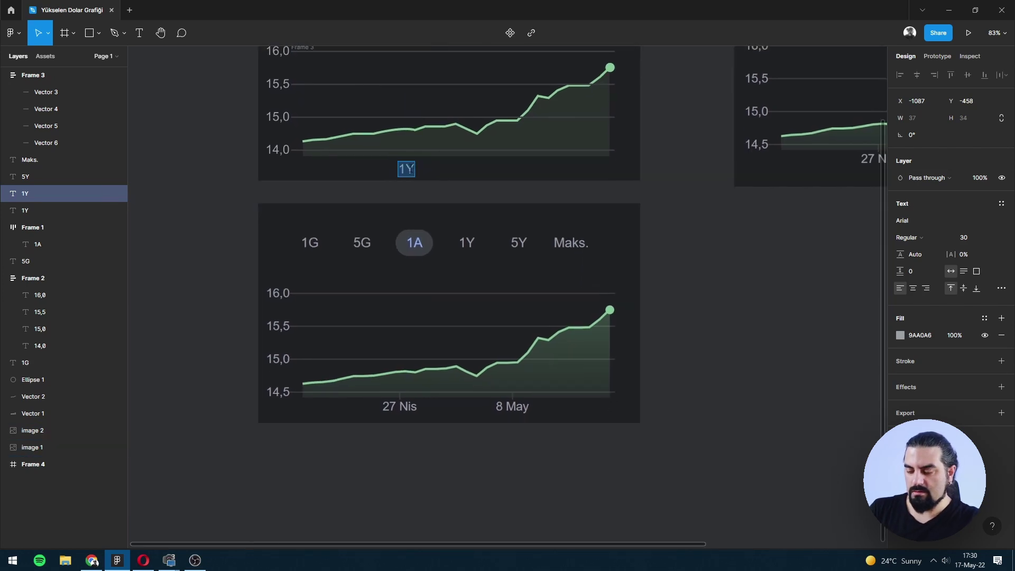
pyautogui.write('727 Nis')
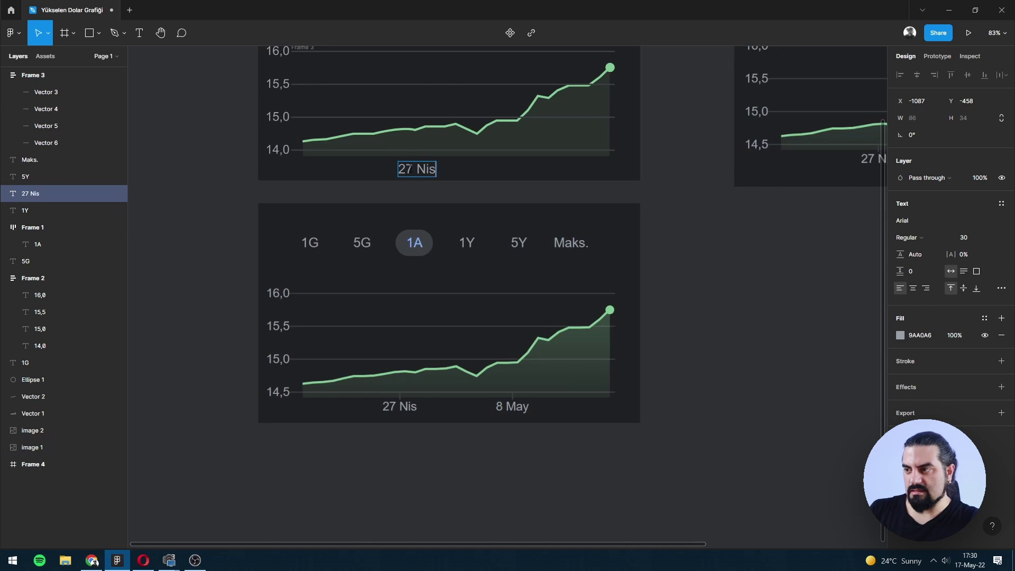
pyautogui.press('Escape')
pyautogui.moveTo(412, 167); pyautogui.dragTo(408, 167)
# - Duplicate 27 Nis to the right and retype it as 8 May
pyautogui.scroll(2, 408, 168)
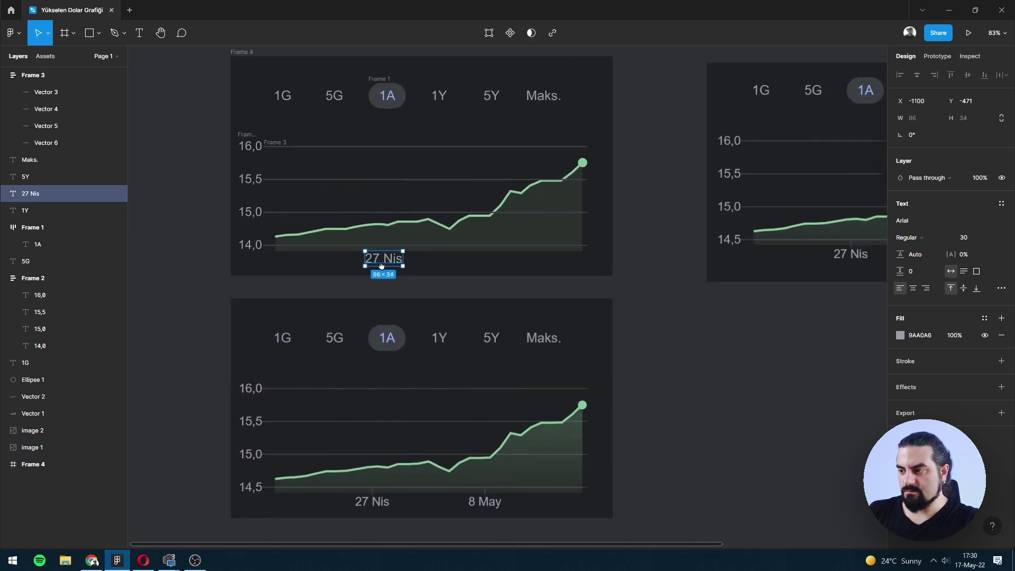
pyautogui.moveTo(384, 267); pyautogui.dragTo(480, 269)
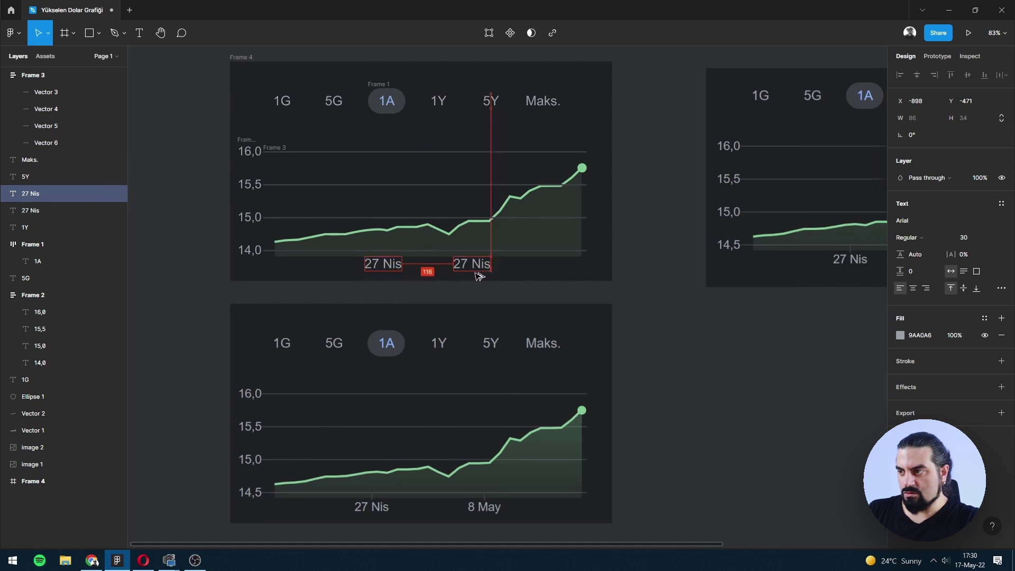
pyautogui.doubleClick(481, 269)
pyautogui.write('8 May')
pyautogui.press('Escape')
pyautogui.press('Escape')
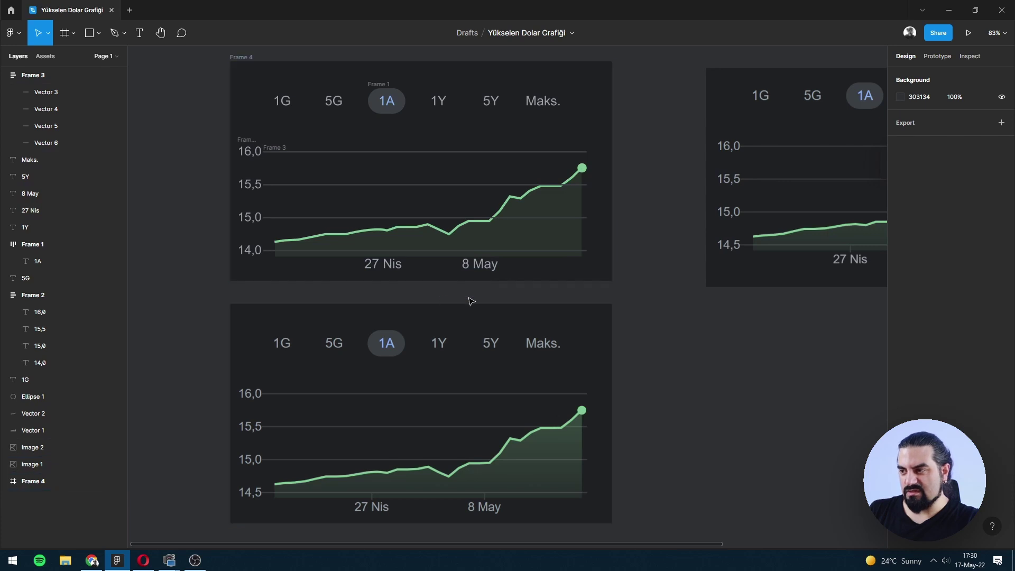
pyautogui.scroll(1, 378, 302)
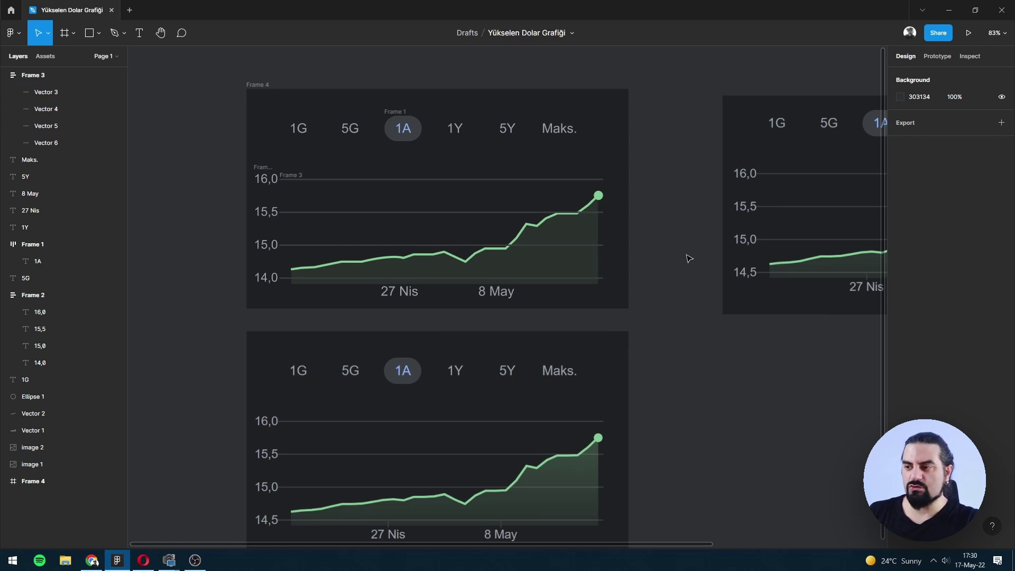
# - Move the gridline and axis-label frames into Frame 4 and send them to back
pyautogui.click(298, 179)
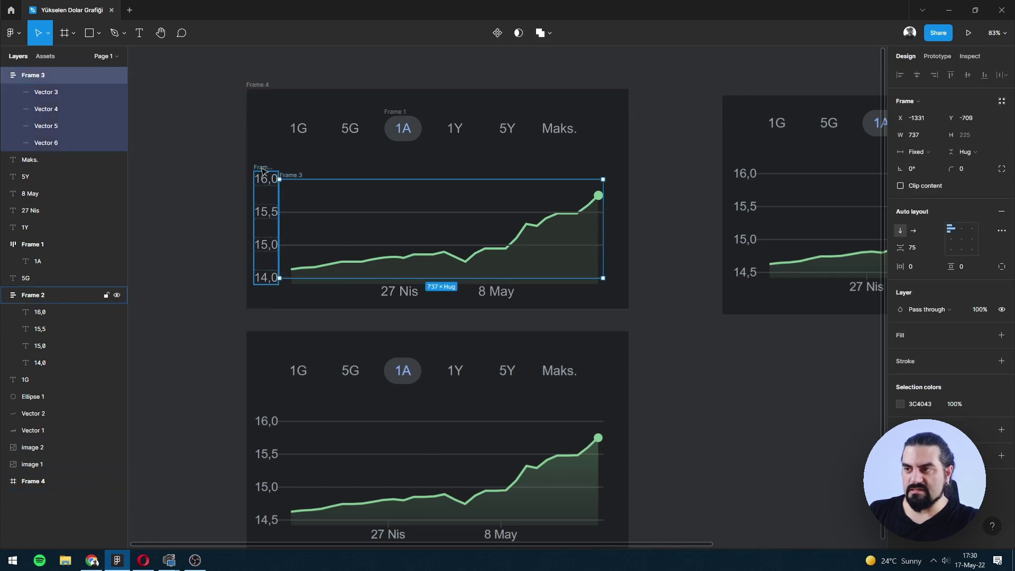
pyautogui.keyDown('shift'); pyautogui.click(263, 169); pyautogui.keyUp('shift')
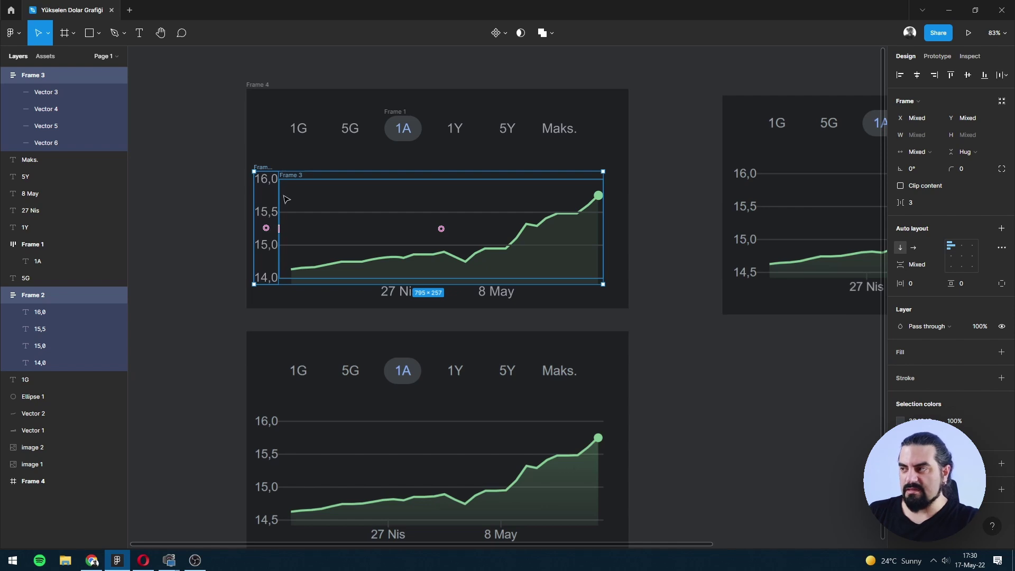
pyautogui.click(197, 172)
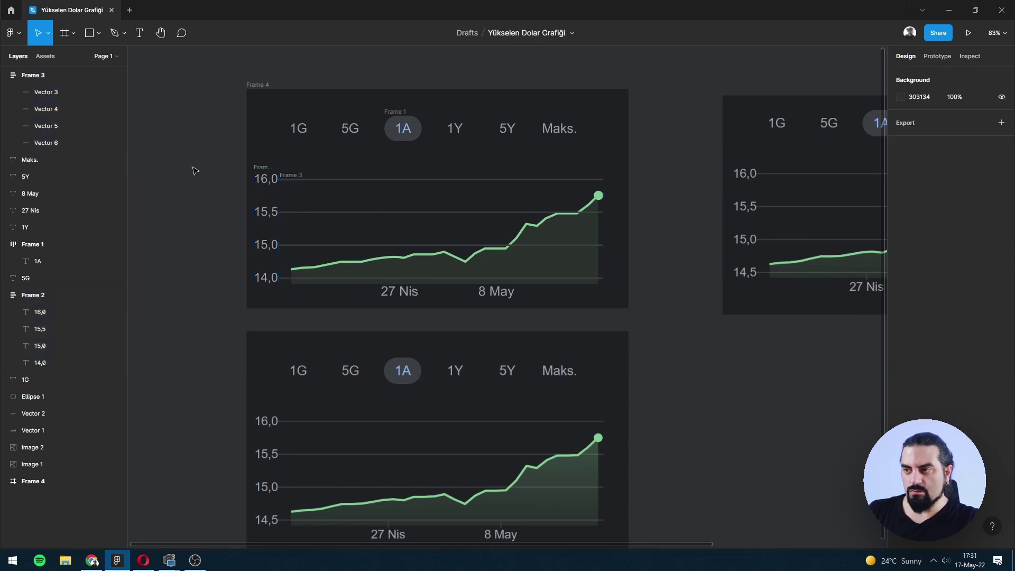
pyautogui.click(260, 170)
pyautogui.keyDown('shift'); pyautogui.click(290, 179); pyautogui.keyUp('shift')
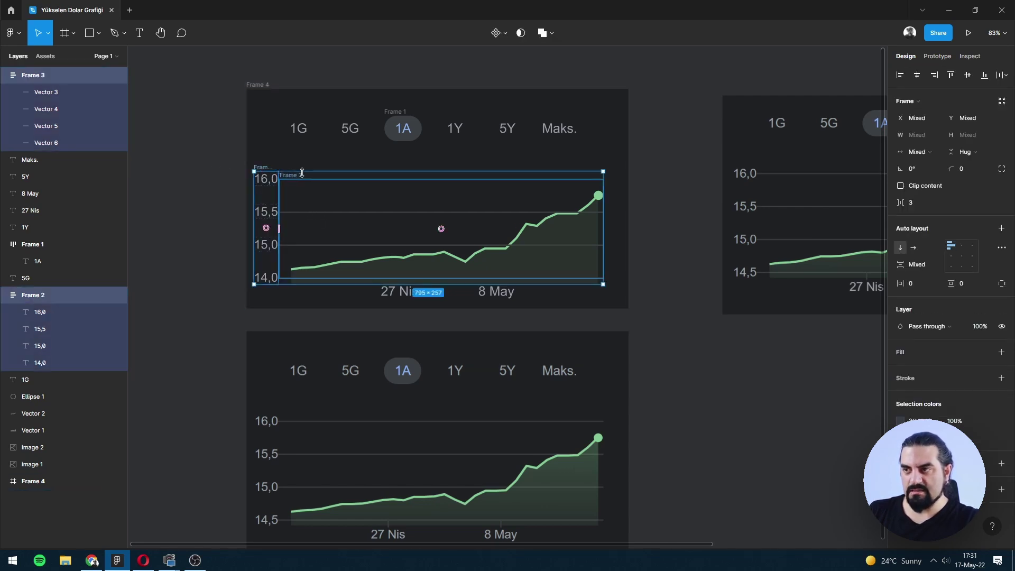
pyautogui.press('Delete')
pyautogui.click(266, 89)
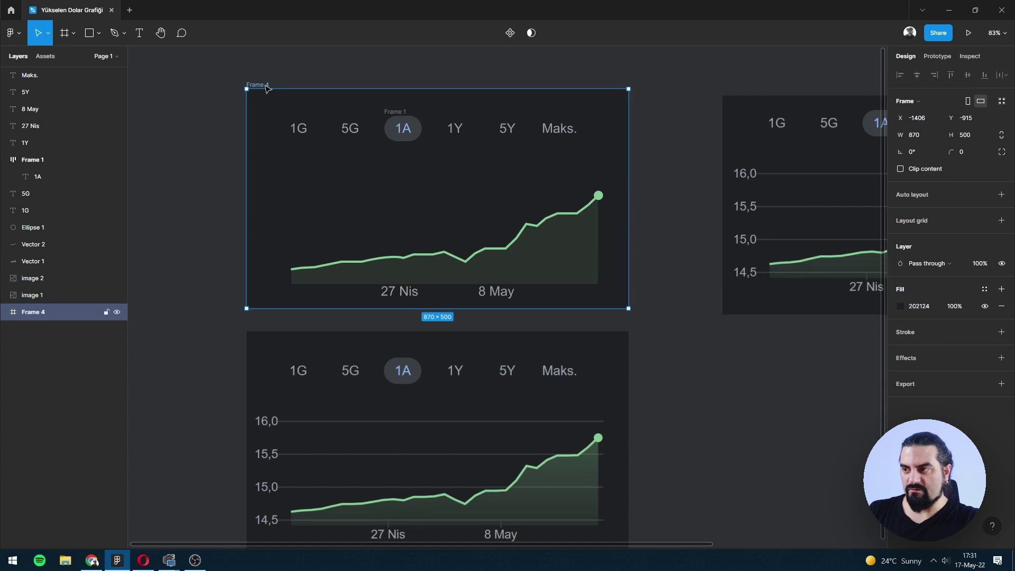
pyautogui.hotkey('ctrl', 'v')
pyautogui.rightClick(267, 206)
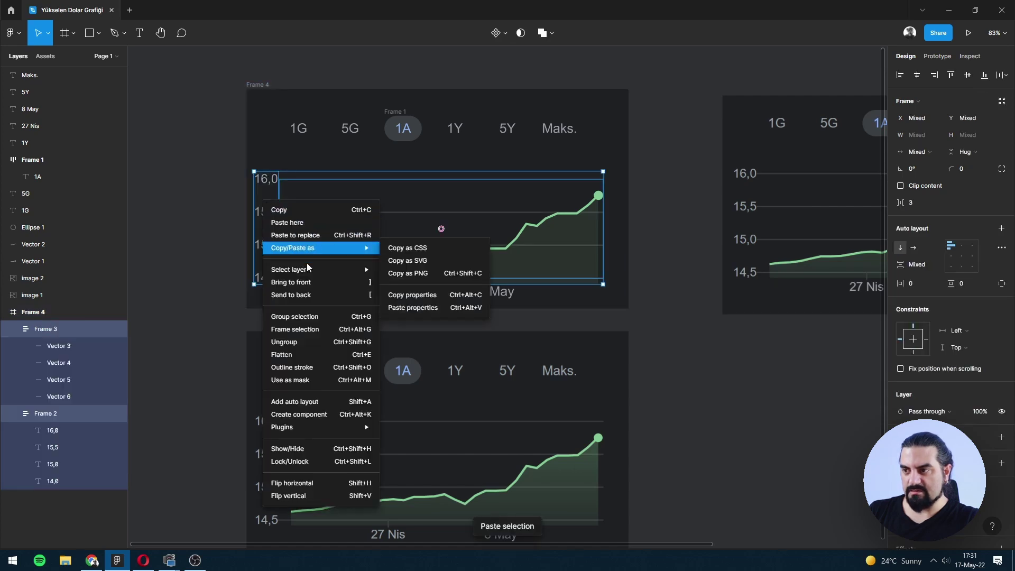
pyautogui.click(303, 291)
# - Cut the tab labels, date labels and green line/area and paste them into Frame 4
pyautogui.click(773, 338)
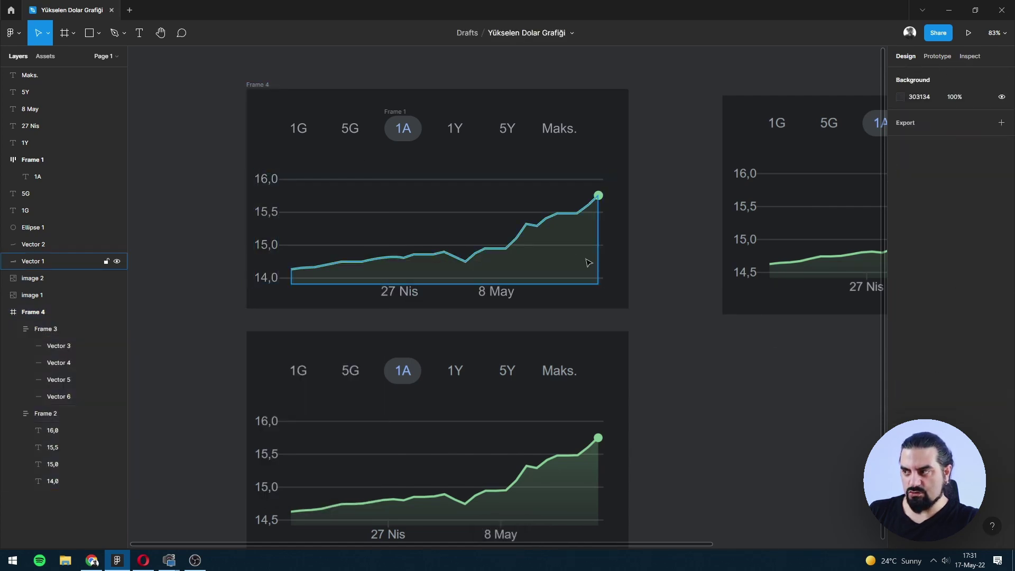
pyautogui.moveTo(257, 84); pyautogui.dragTo(191, 257)
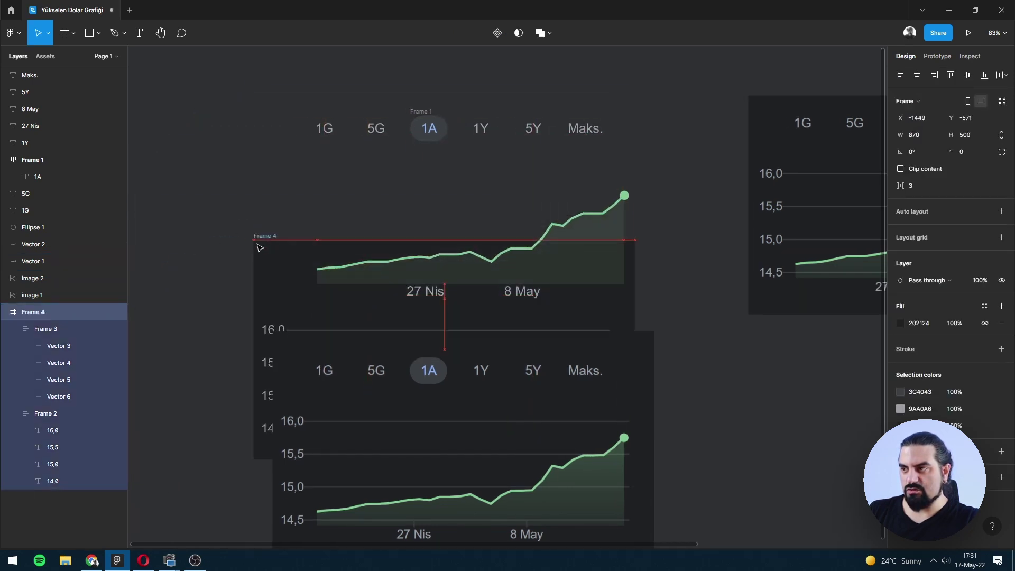
pyautogui.moveTo(192, 257); pyautogui.dragTo(295, 227)
pyautogui.press('Escape')
pyautogui.moveTo(227, 100); pyautogui.dragTo(663, 158)
pyautogui.keyDown('shift'); pyautogui.click(423, 291); pyautogui.keyUp('shift')
pyautogui.keyDown('shift'); pyautogui.click(531, 293); pyautogui.keyUp('shift')
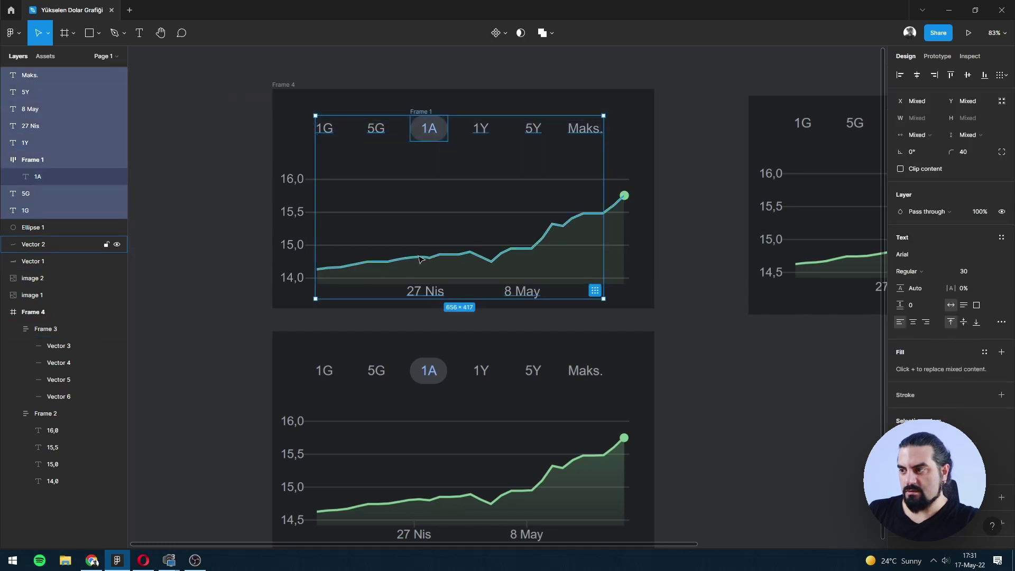
pyautogui.keyDown('shift'); pyautogui.click(424, 275); pyautogui.keyUp('shift')
pyautogui.press('Delete')
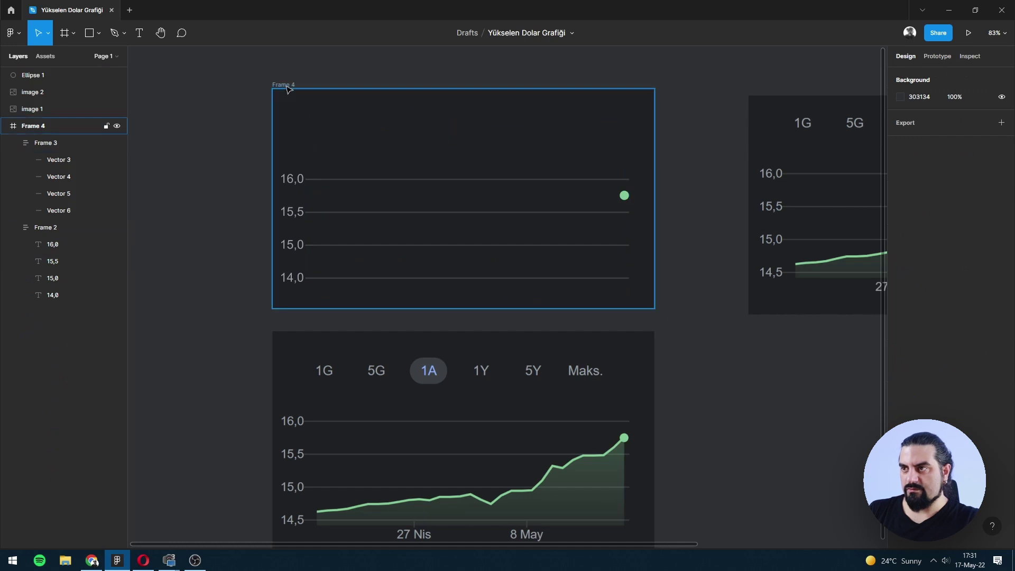
pyautogui.click(285, 84)
pyautogui.hotkey('ctrl', 'v')
# - Paste the green end dot into Frame 4, move the card up-left, and select its layers
pyautogui.click(339, 87)
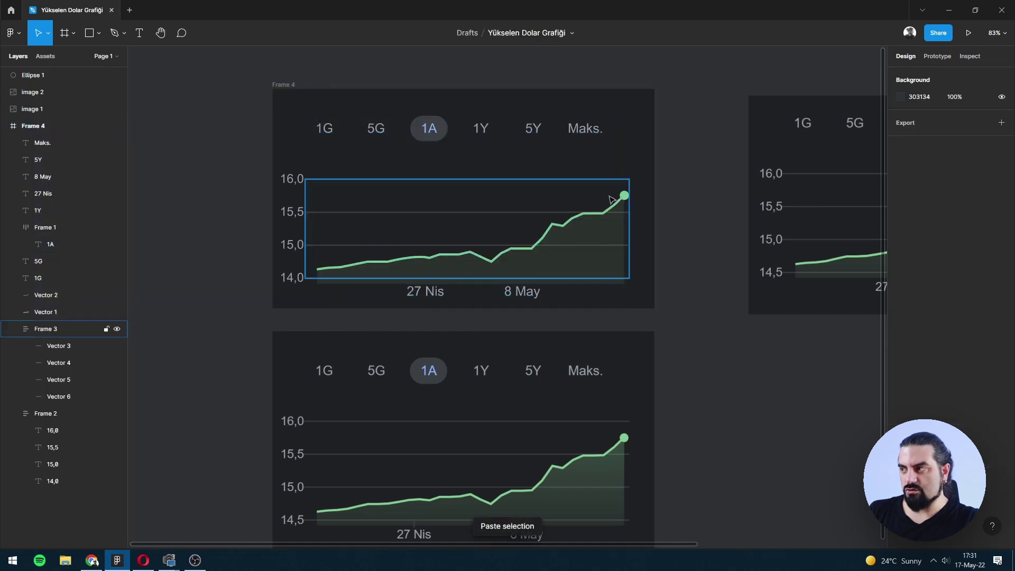
pyautogui.click(296, 86)
pyautogui.hotkey('ctrl', 'v')
pyautogui.click(577, 127)
pyautogui.click(281, 85)
pyautogui.moveTo(280, 87); pyautogui.dragTo(253, 62)
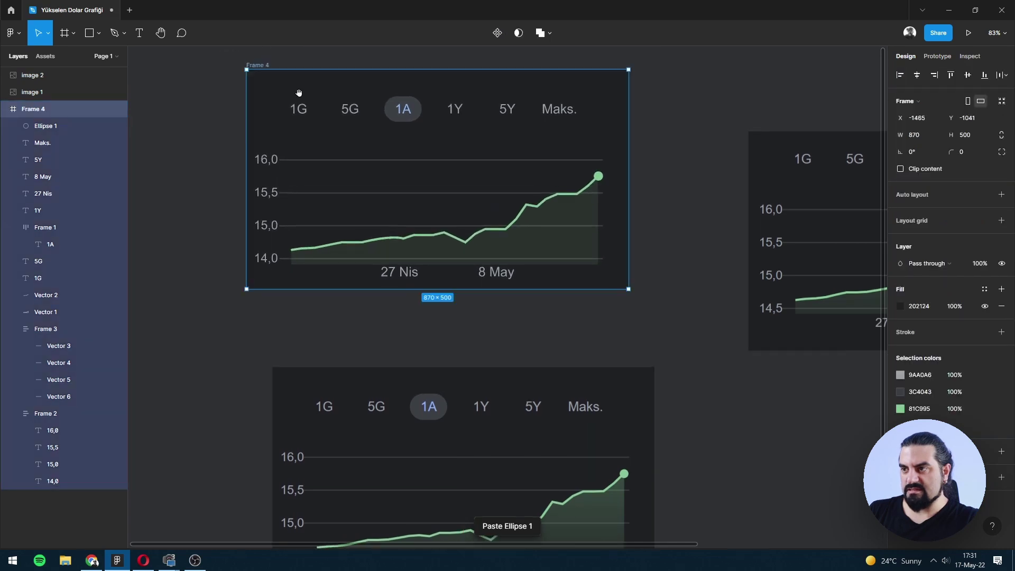
pyautogui.scroll(3, 243, 106)
pyautogui.click(229, 152)
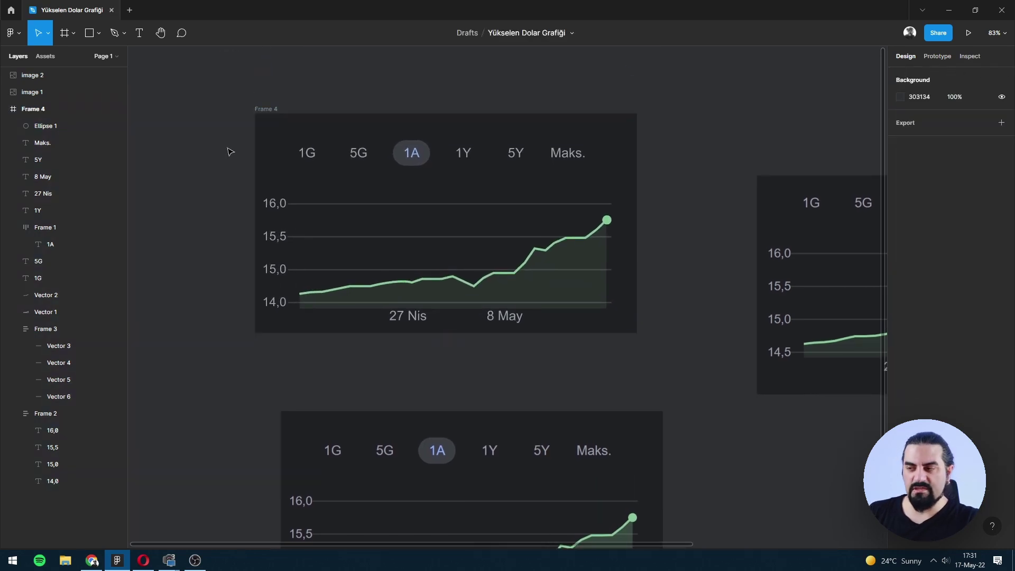
pyautogui.moveTo(228, 141); pyautogui.dragTo(626, 361)
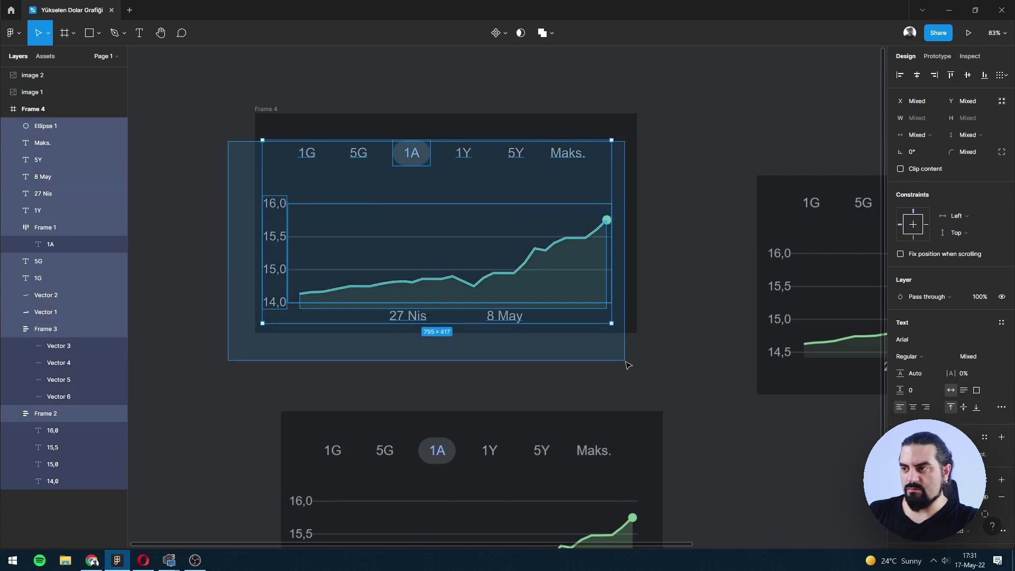
# - Group the chart layers as Group 1, centre it, and add auto layout to Frame 4
pyautogui.hotkey('ctrl', 'g')
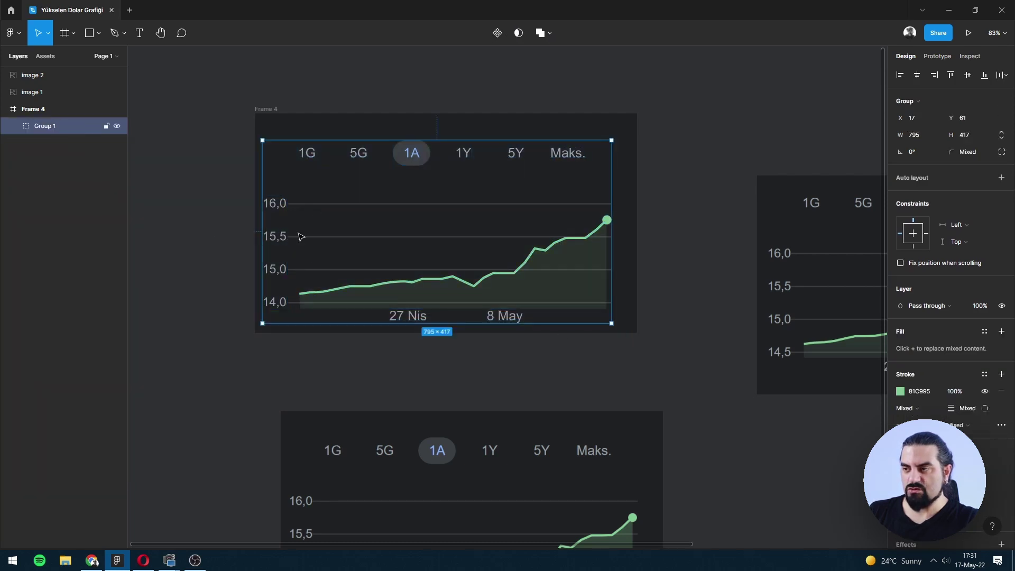
pyautogui.click(967, 75)
pyautogui.click(917, 75)
pyautogui.click(299, 110)
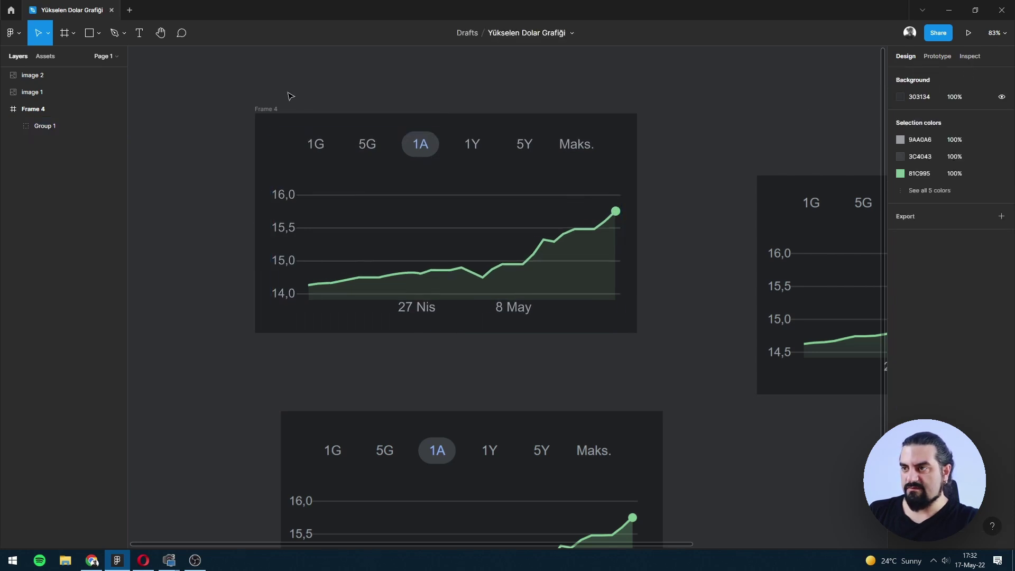
pyautogui.click(293, 109)
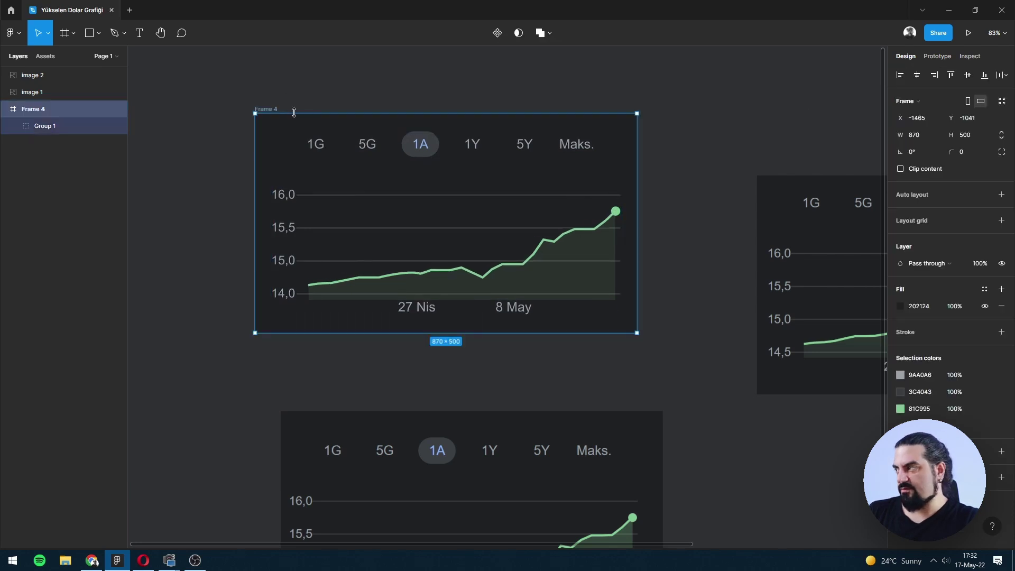
pyautogui.click(1001, 196)
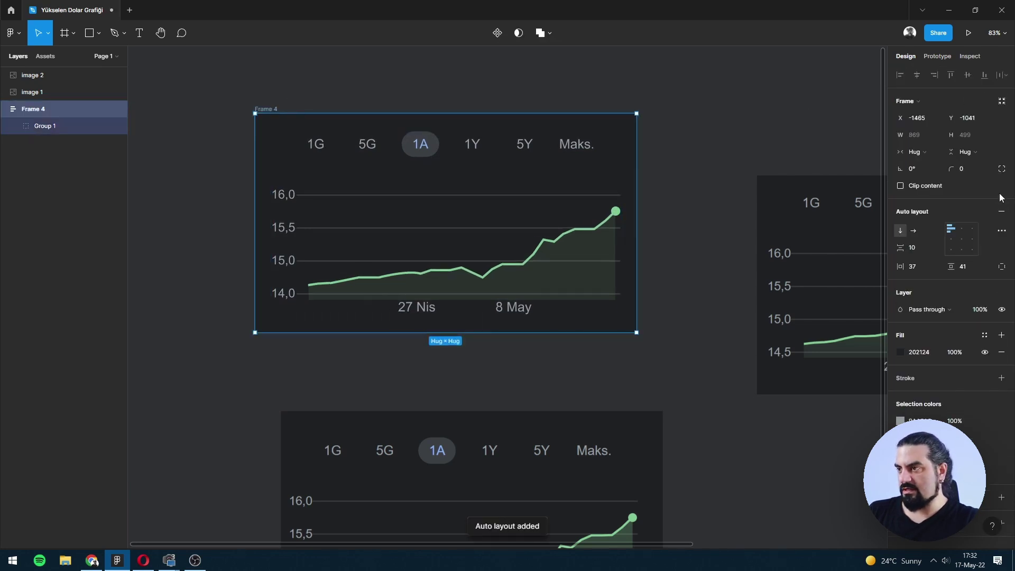
# - Set Frame 4's padding to 50 horizontal and vertical, spacing 0, centred alignment
pyautogui.click(918, 267)
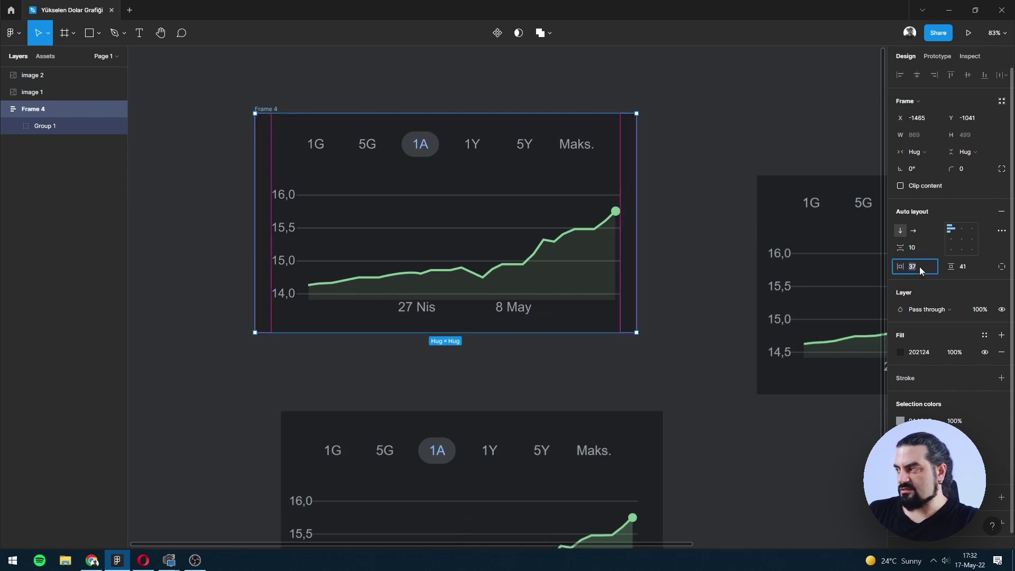
pyautogui.write('50')
pyautogui.press('Tab')
pyautogui.write('50')
pyautogui.press('Return')
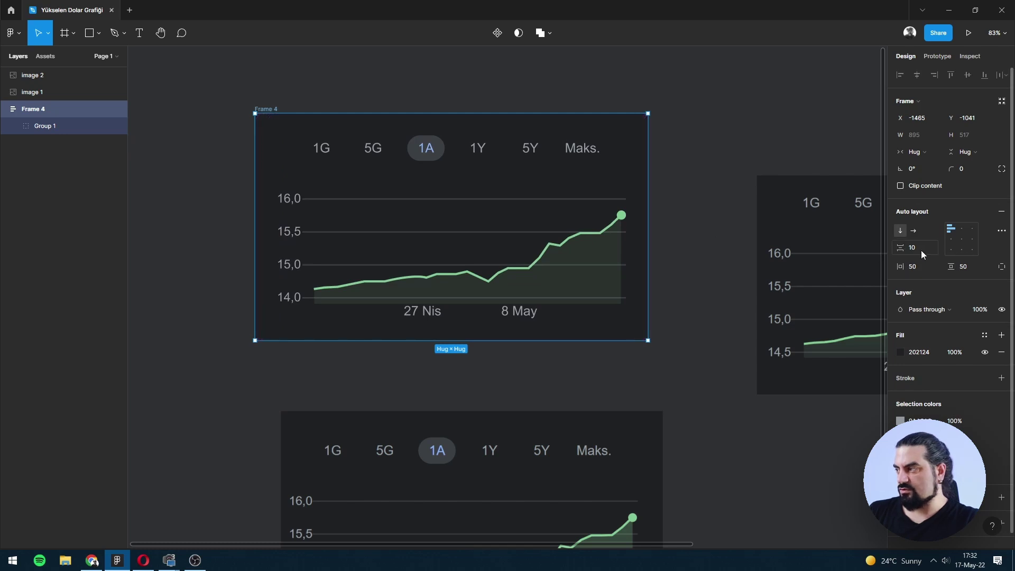
pyautogui.write('0')
pyautogui.press('Return')
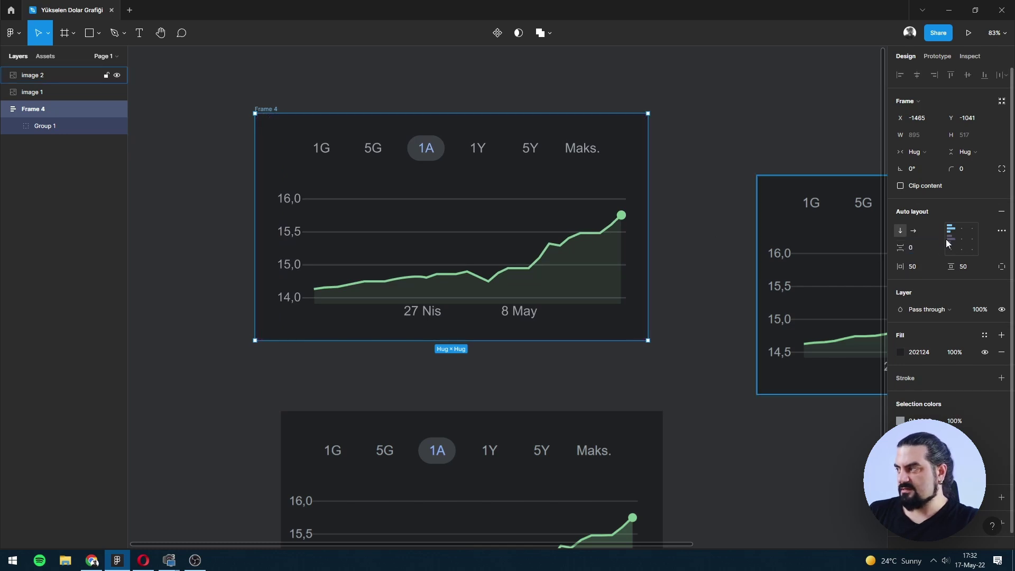
pyautogui.click(961, 239)
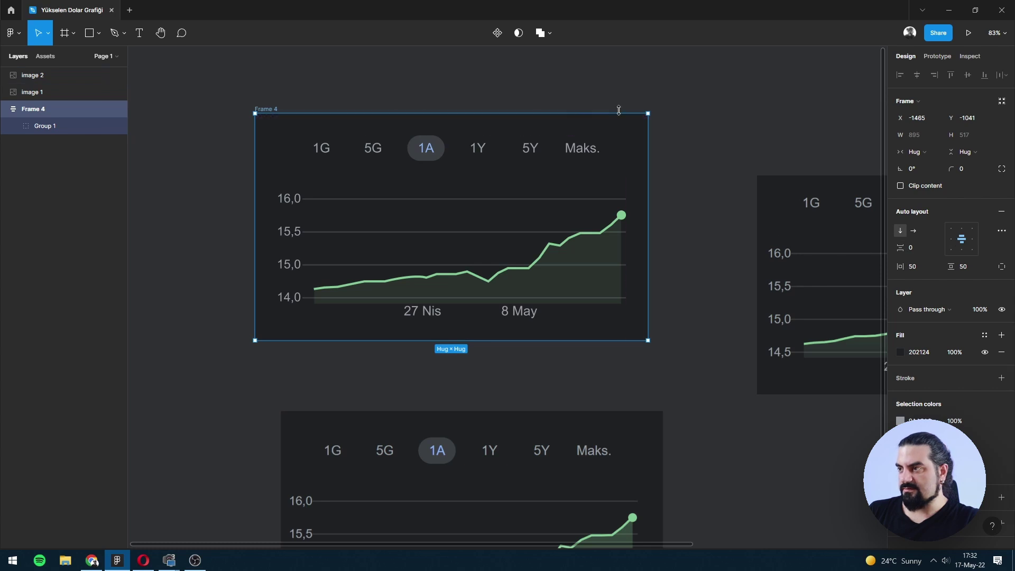
pyautogui.click(704, 110)
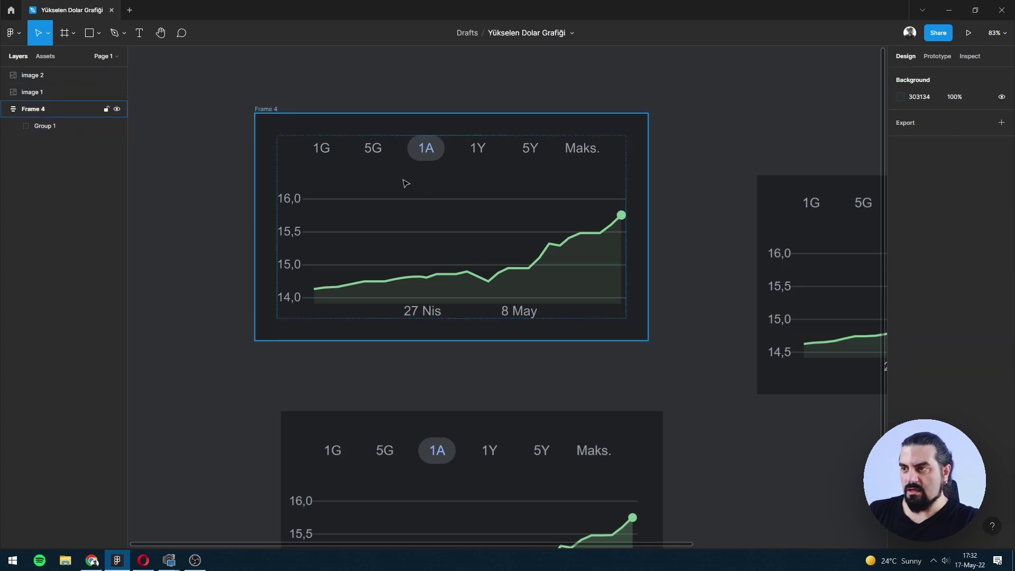
pyautogui.click(372, 234)
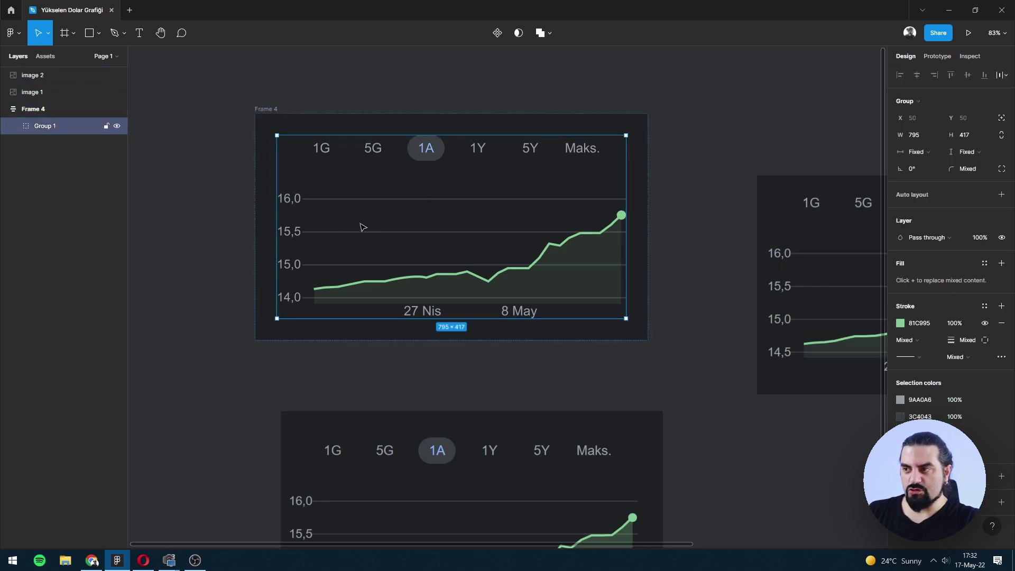
# - Wrap Group 1 in a new frame (Frame 5) and ungroup the chart elements inside it
pyautogui.press('alt')
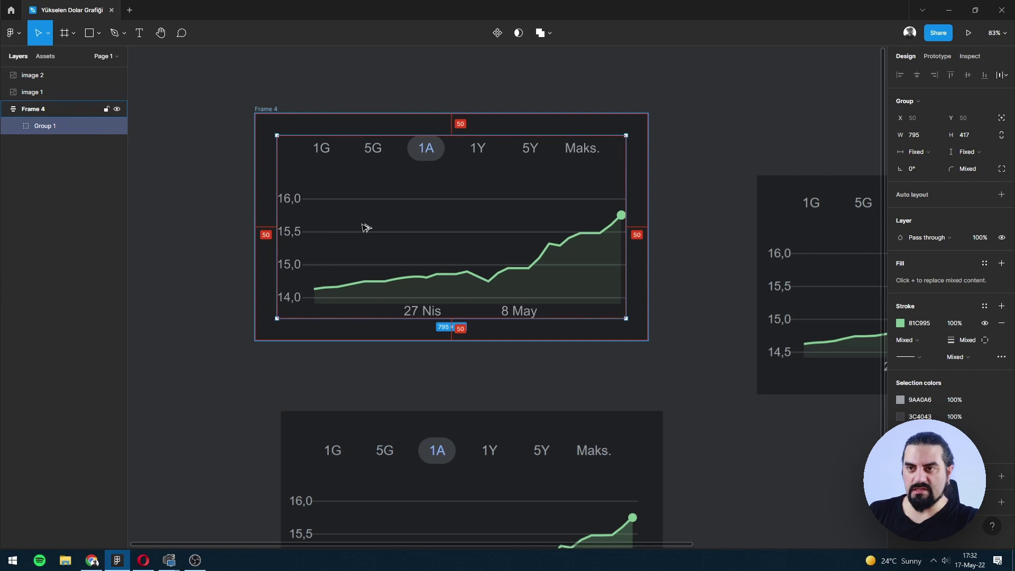
pyautogui.hotkey('ctrl', 'alt', 'g')
pyautogui.click(13, 126)
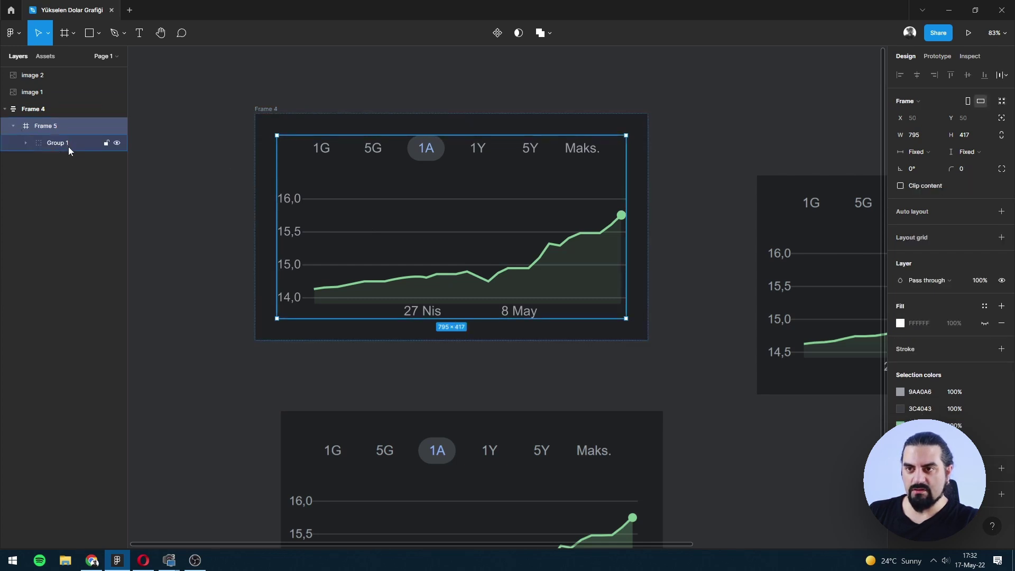
pyautogui.click(70, 146)
pyautogui.hotkey('ctrl', 'shift', 'g')
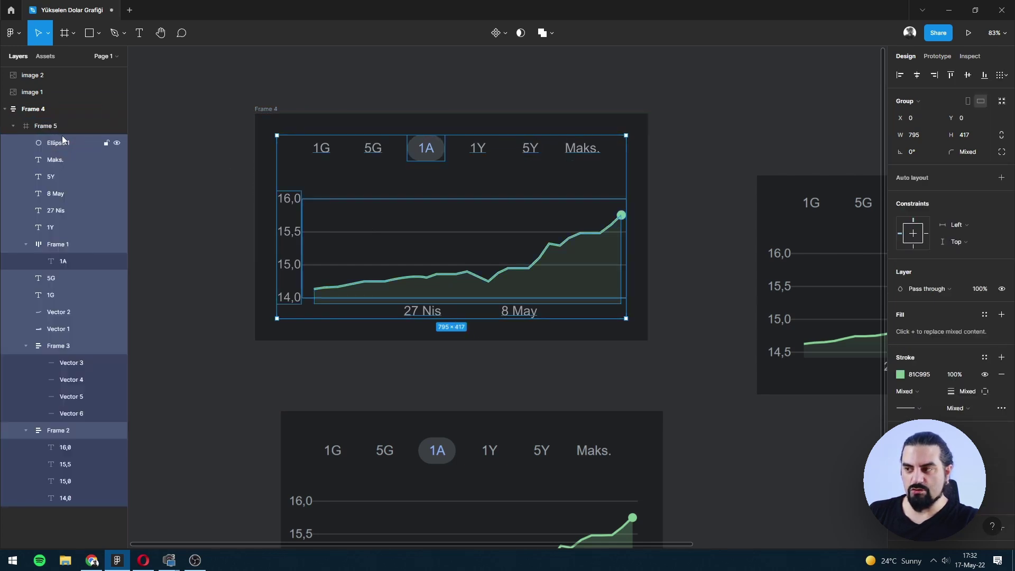
pyautogui.click(215, 197)
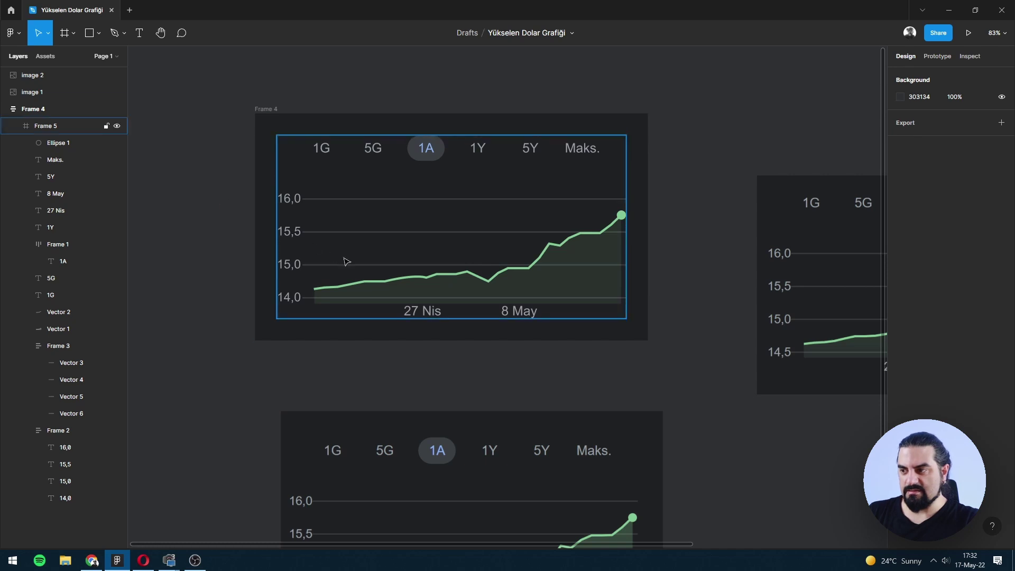
# - Move Vector 1, Vector 2 and Ellipse 1 to the top of Frame 5's layer stack
pyautogui.click(369, 289)
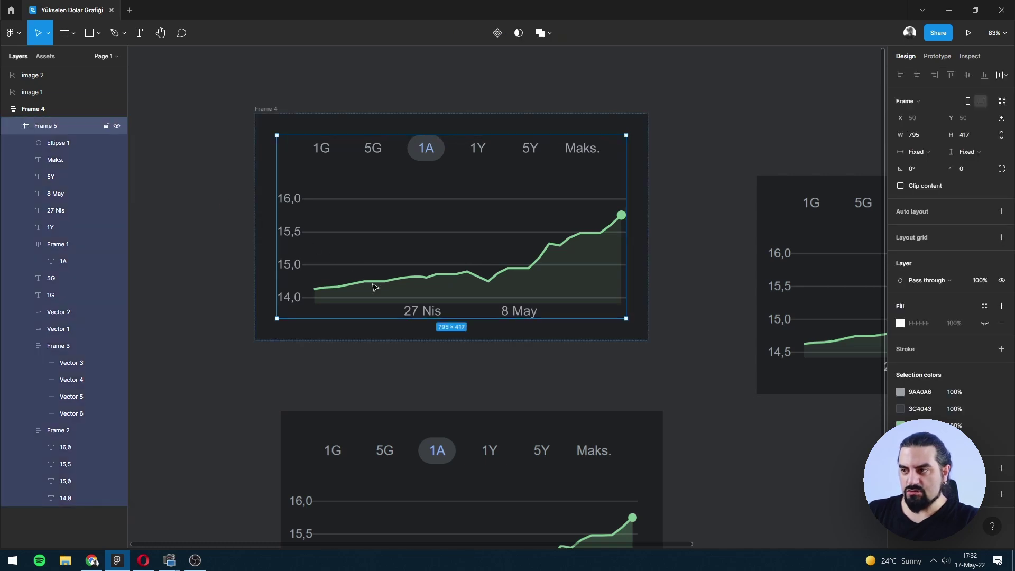
pyautogui.click(364, 288)
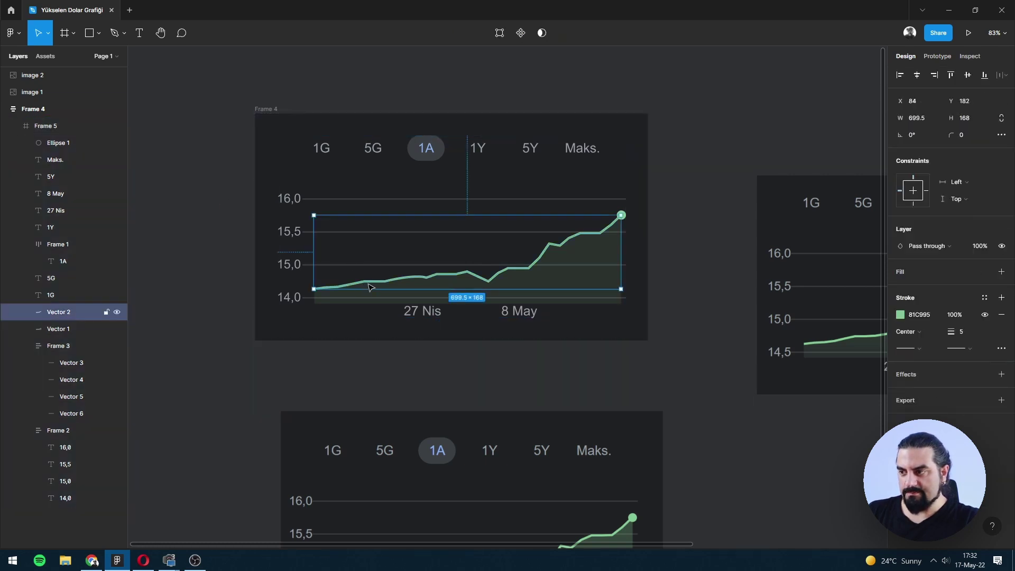
pyautogui.keyDown('shift'); pyautogui.click(85, 325); pyautogui.keyUp('shift')
pyautogui.moveTo(76, 311); pyautogui.dragTo(59, 137)
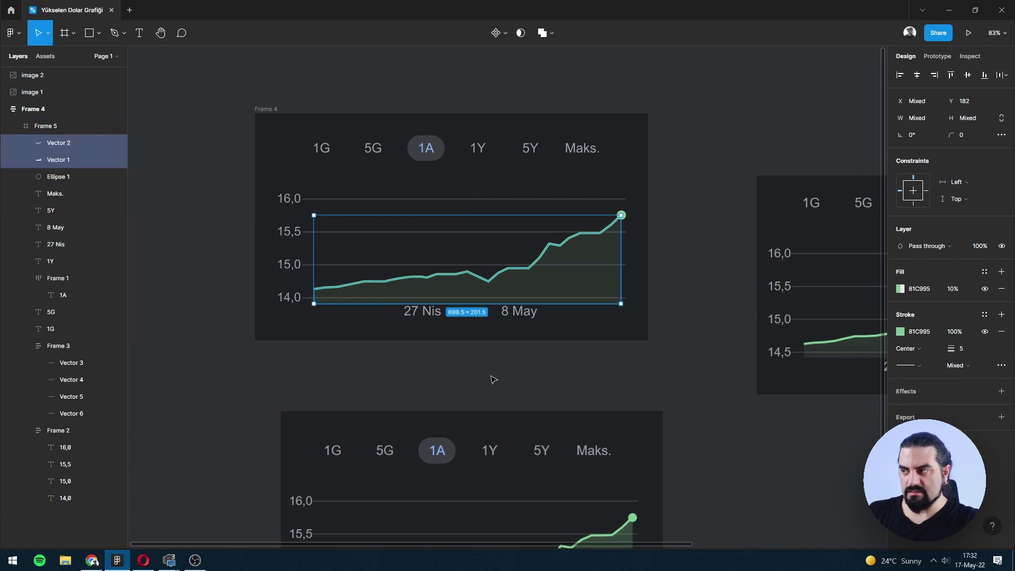
pyautogui.click(682, 308)
pyautogui.click(83, 174)
pyautogui.moveTo(84, 172); pyautogui.dragTo(80, 138)
pyautogui.click(238, 296)
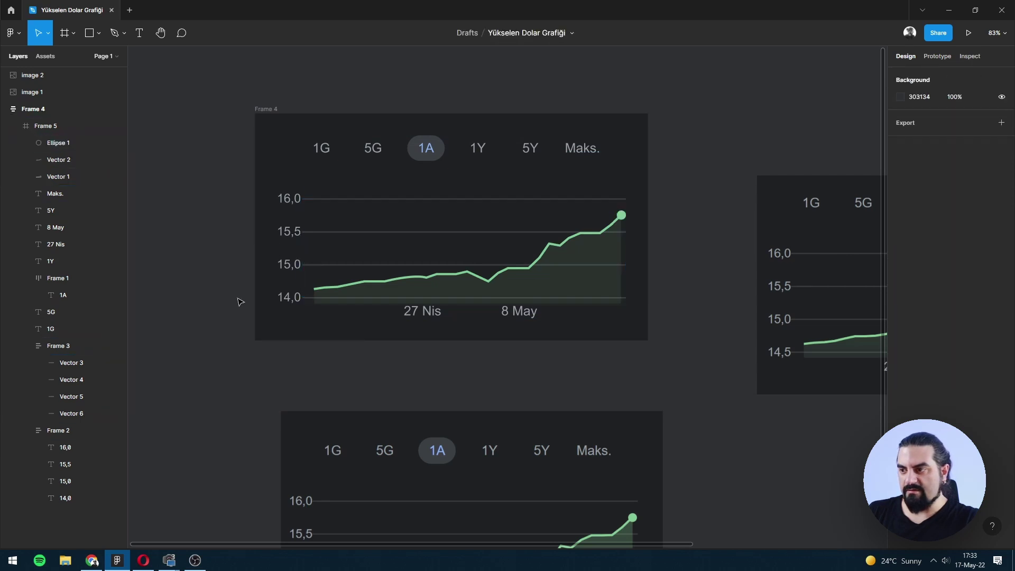
pyautogui.moveTo(730, 340); pyautogui.dragTo(722, 309)
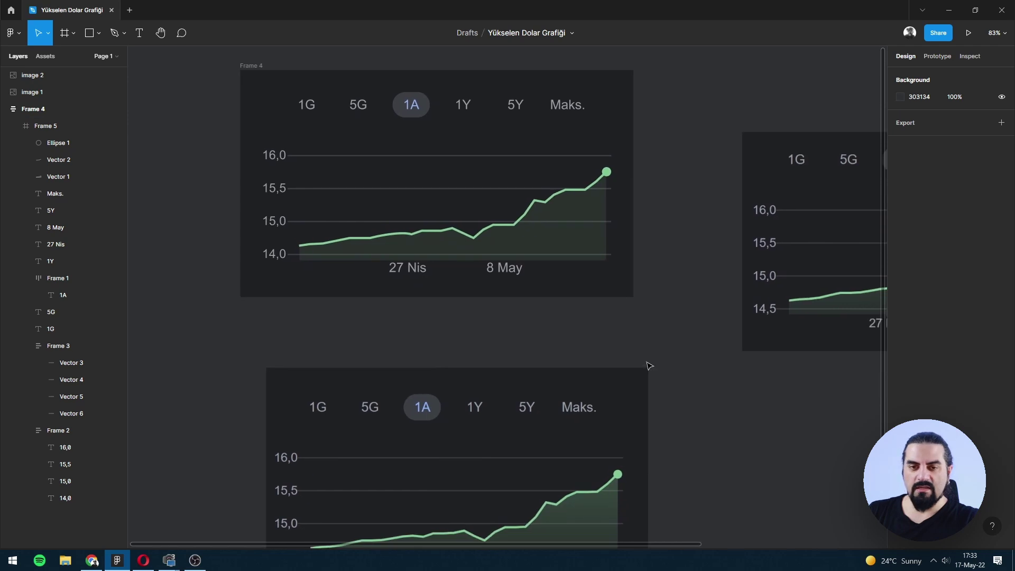
# - Add a text label '14,94 6 Mayıs Cum' below the reference tooltip
pyautogui.moveTo(477, 238); pyautogui.dragTo(546, 275)
pyautogui.click(546, 275)
pyautogui.click(700, 279)
pyautogui.moveTo(777, 278); pyautogui.dragTo(310, 312)
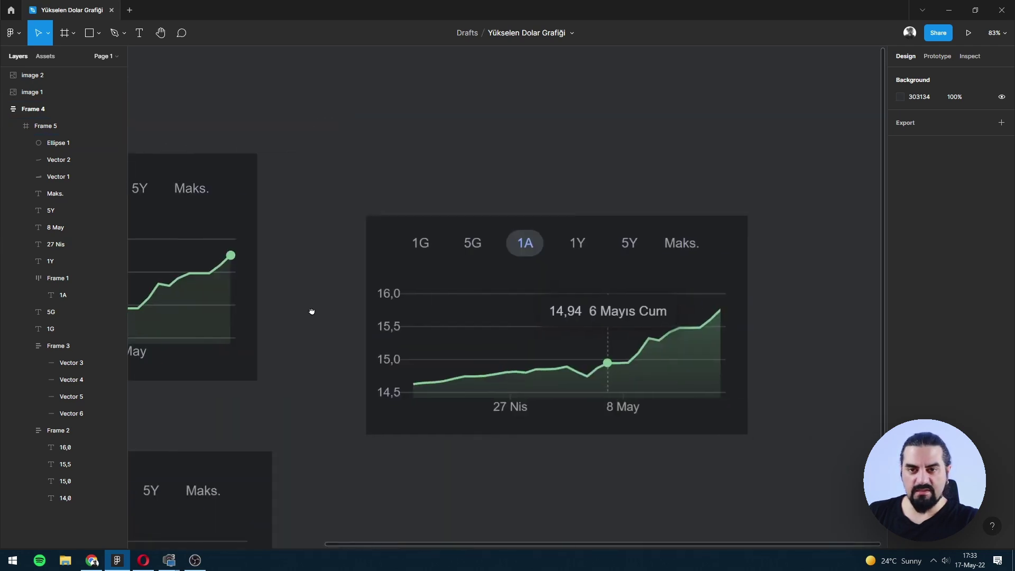
pyautogui.hotkey('ctrl', '+')
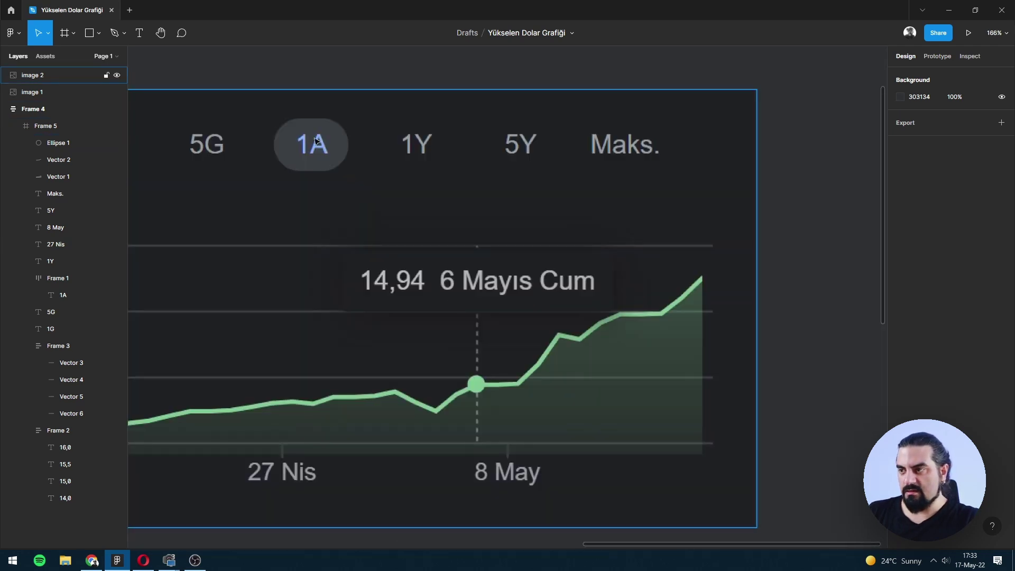
pyautogui.press('t')
pyautogui.click(401, 295)
pyautogui.write('14')
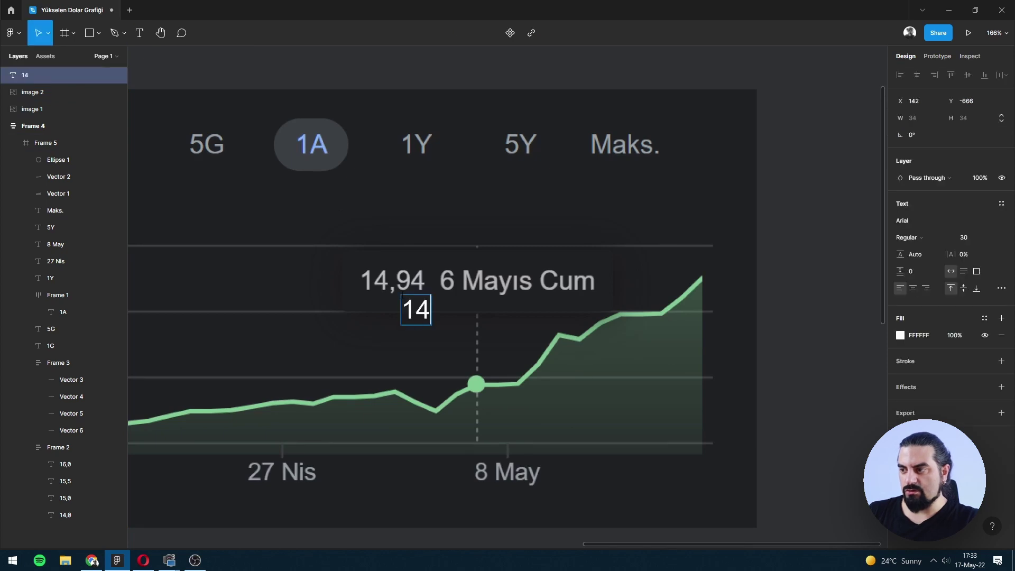
pyautogui.write(',94  ')
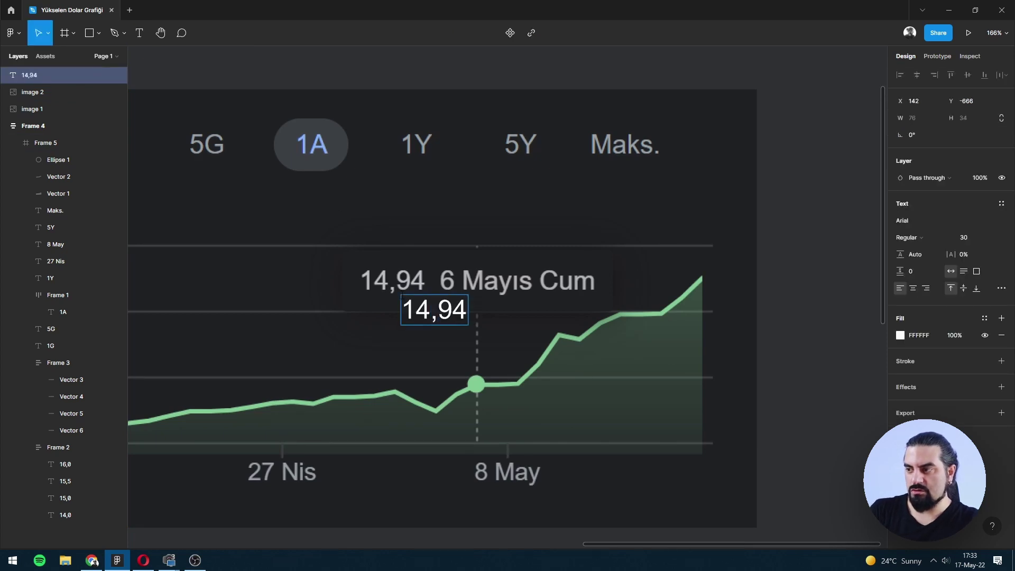
pyautogui.write('6')
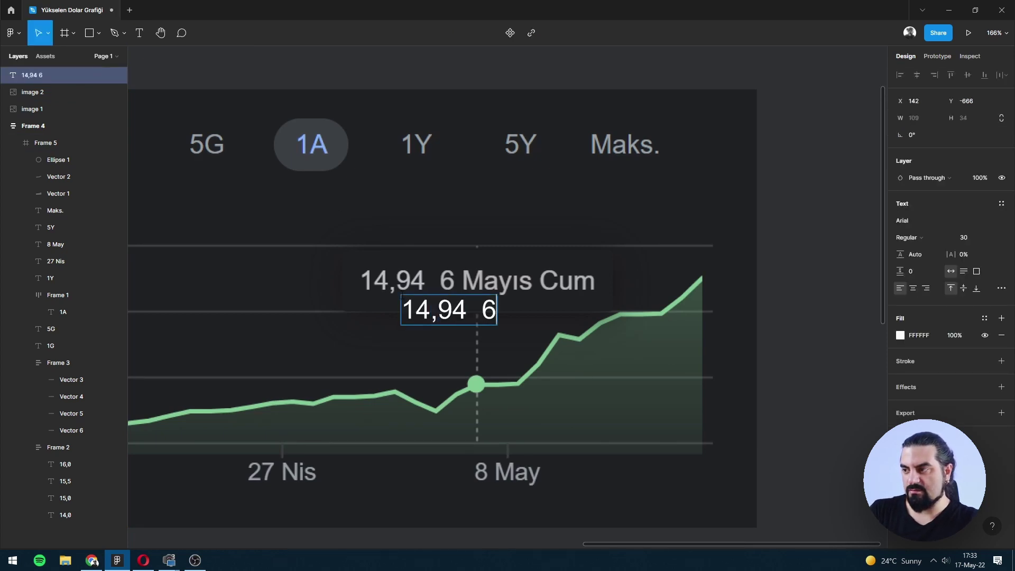
pyautogui.write(' Mayıs Cum')
# - Move the label onto the reference tooltip text and wrap it in an auto-layout frame
pyautogui.press('Escape')
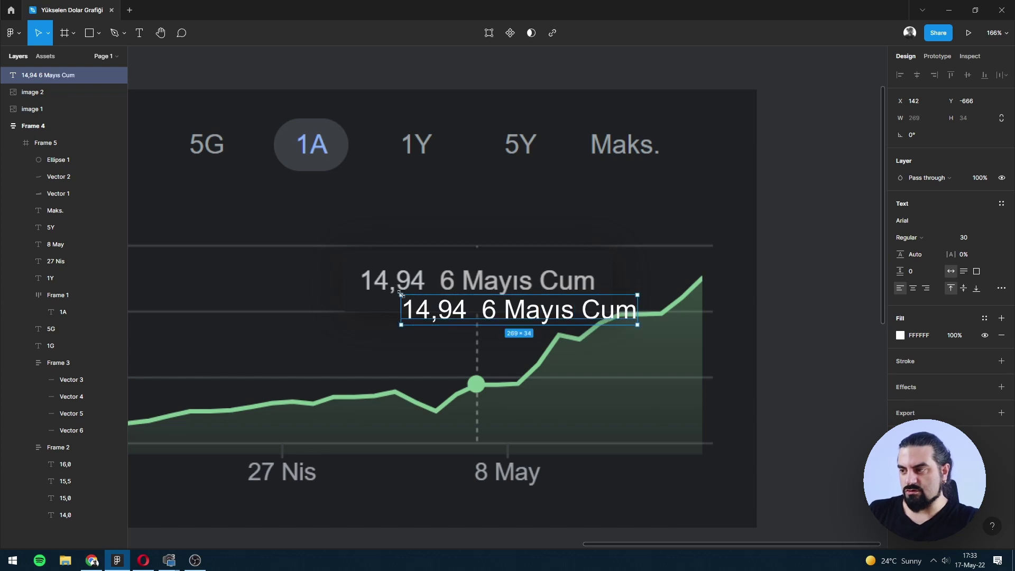
pyautogui.moveTo(425, 308); pyautogui.dragTo(417, 290)
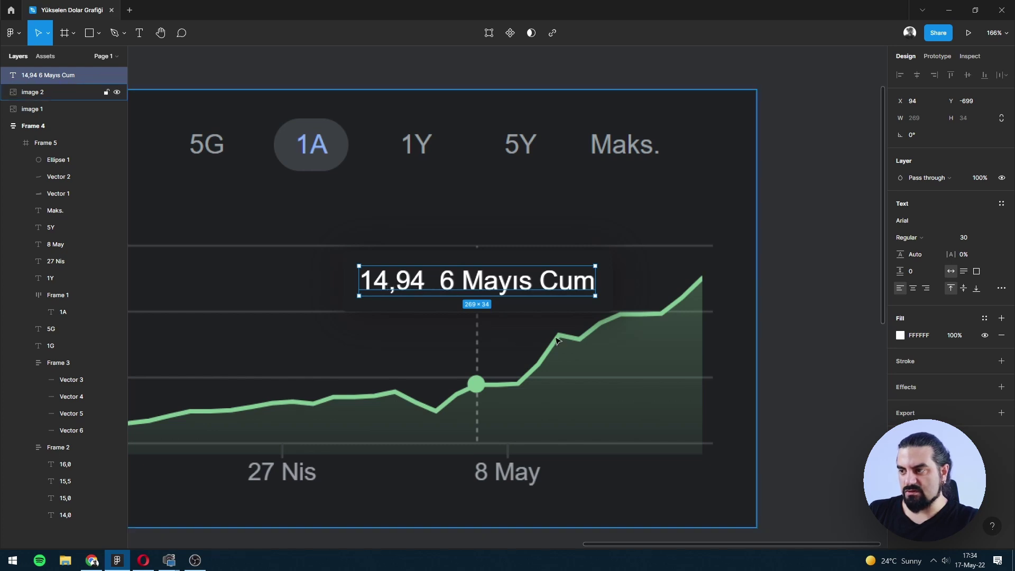
pyautogui.hotkey('shift', 'a')
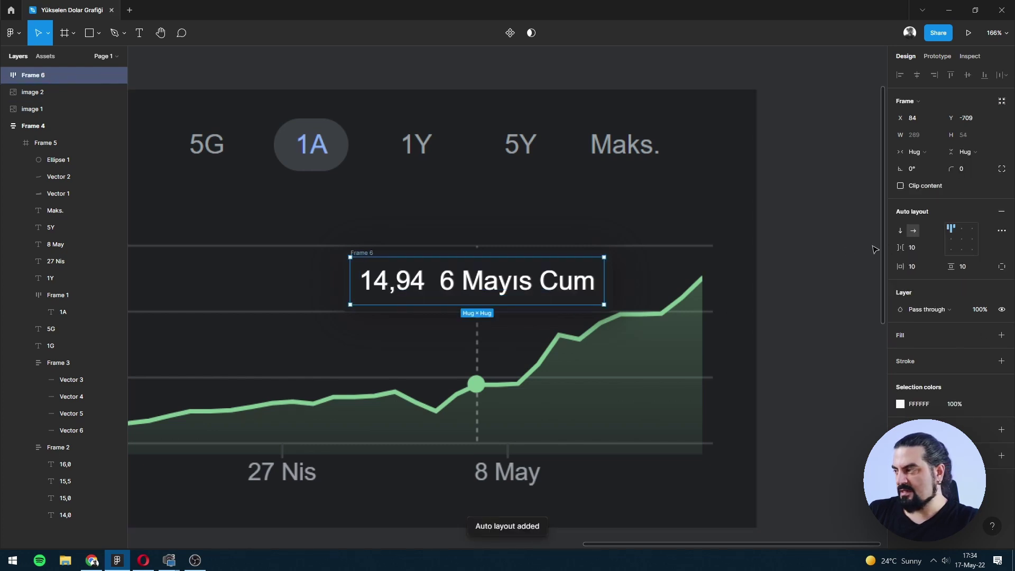
# - Give Frame 6 a 50% white fill and a vertical padding of 15
pyautogui.click(957, 335)
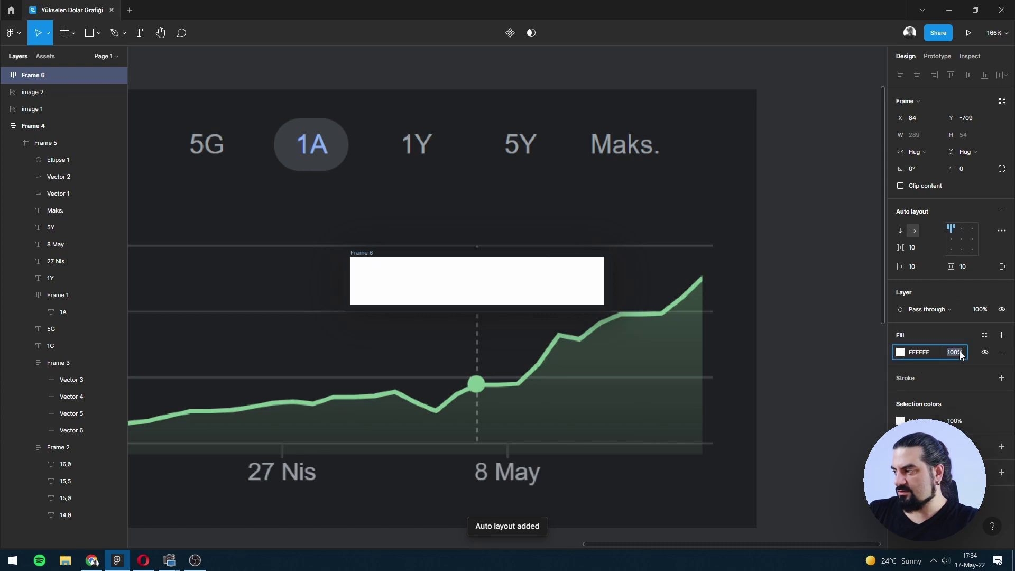
pyautogui.write('50')
pyautogui.press('Return')
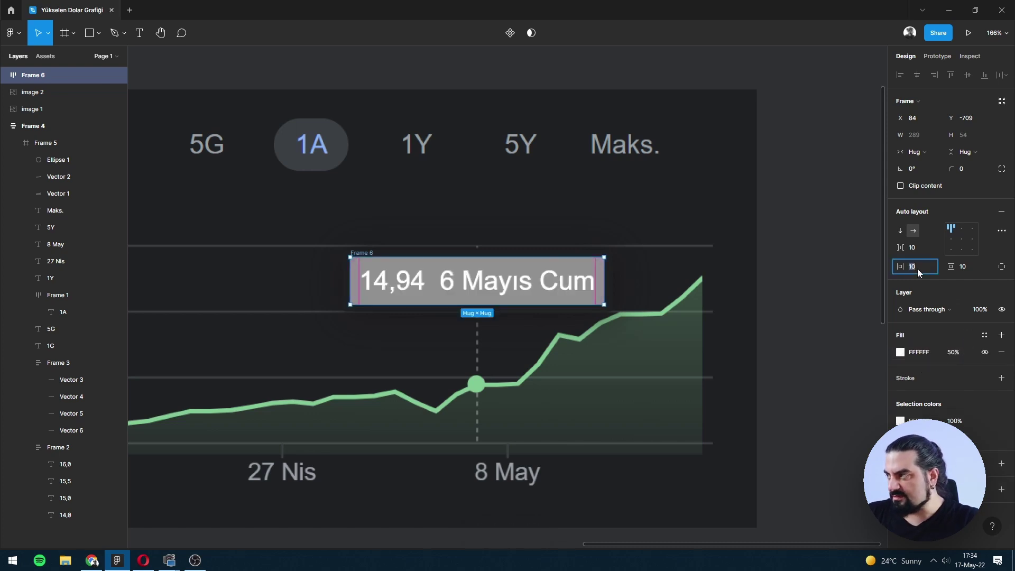
pyautogui.press('Tab')
pyautogui.press('Up')
pyautogui.press('Up')
pyautogui.press('Up')
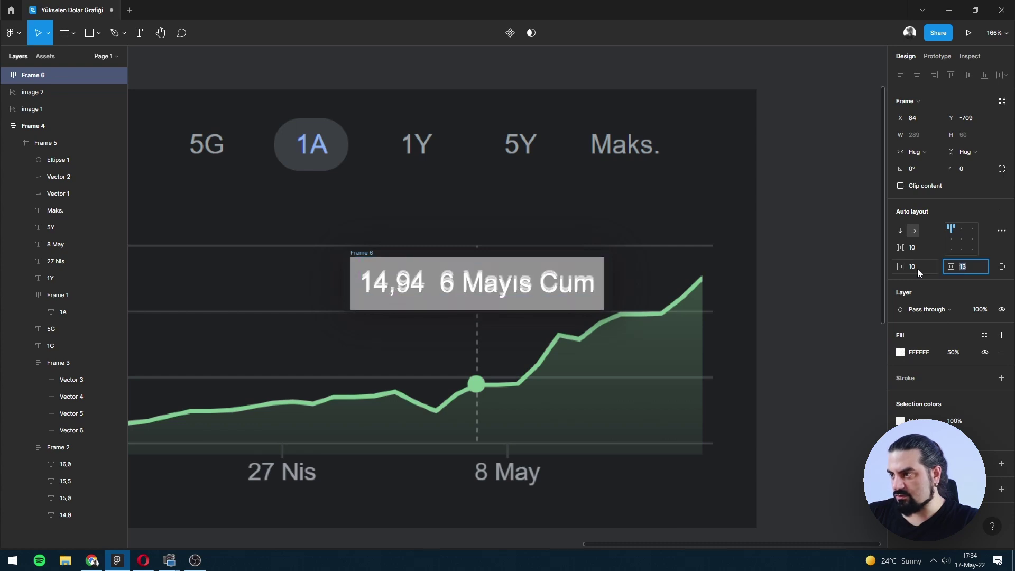
pyautogui.write('15')
pyautogui.press('Return')
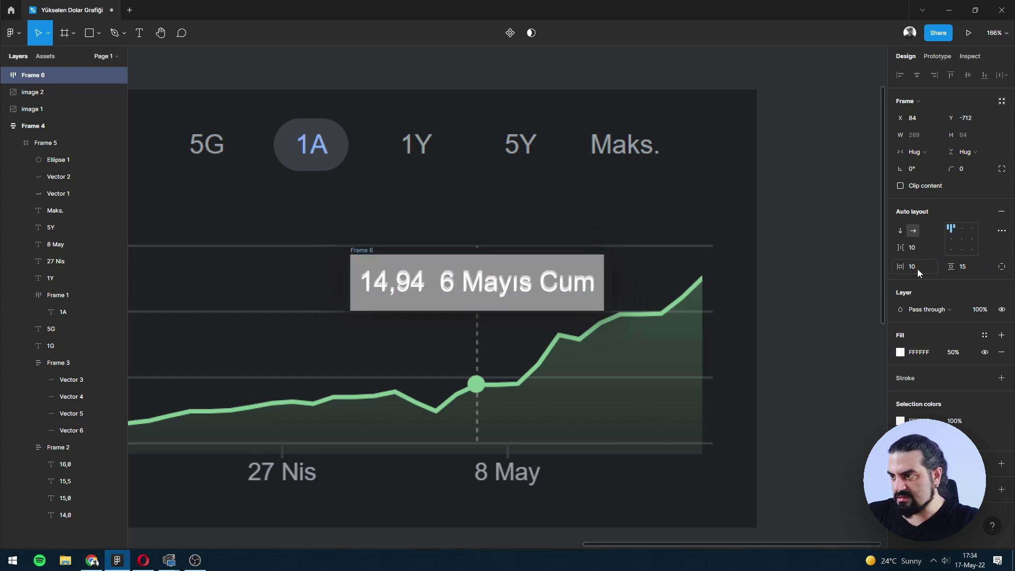
# - Raise the tooltip's vertical padding to 18 and its horizontal padding to 20
pyautogui.moveTo(320, 221); pyautogui.dragTo(423, 345)
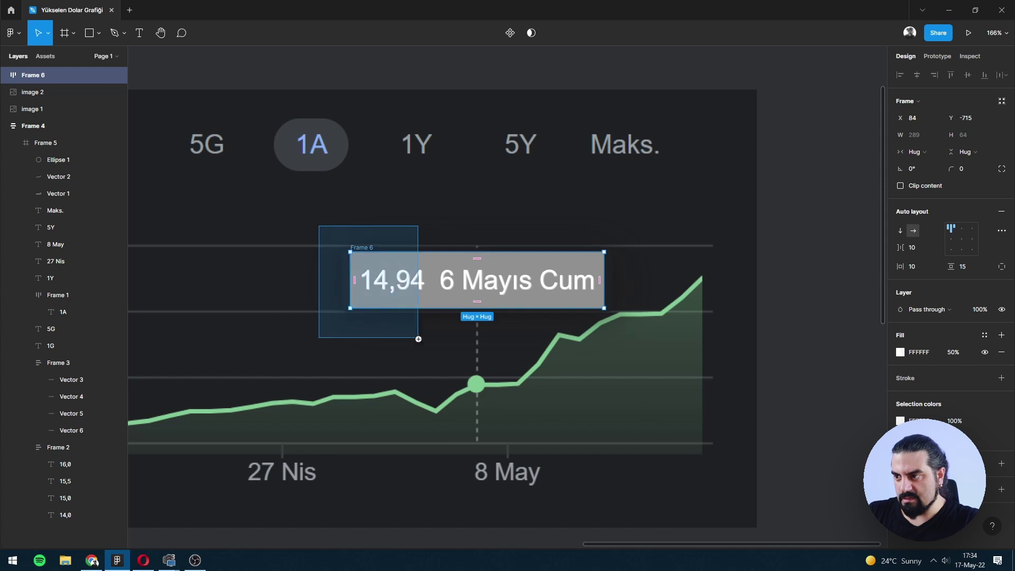
pyautogui.click(963, 267)
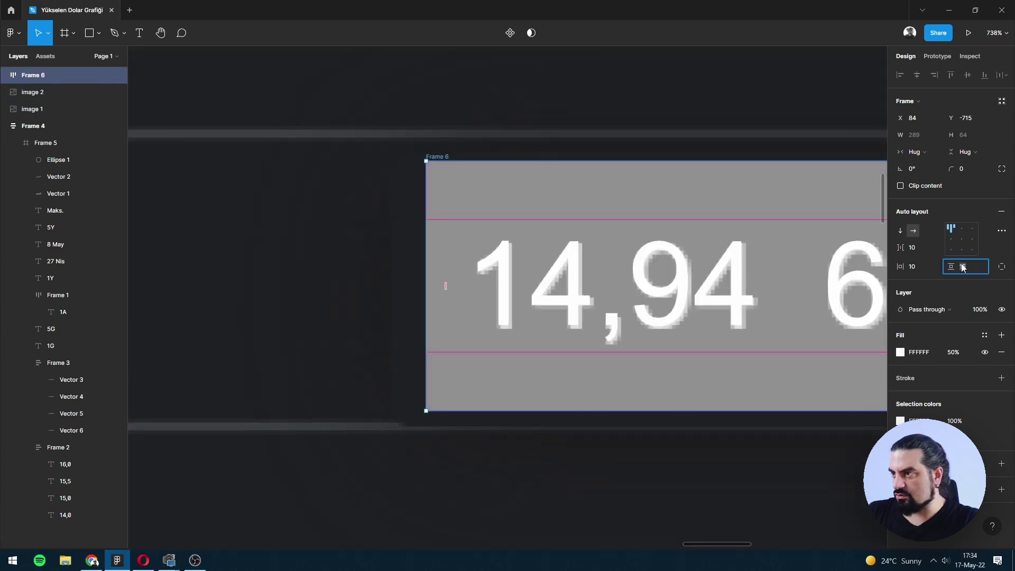
pyautogui.press('Up')
pyautogui.press('Up')
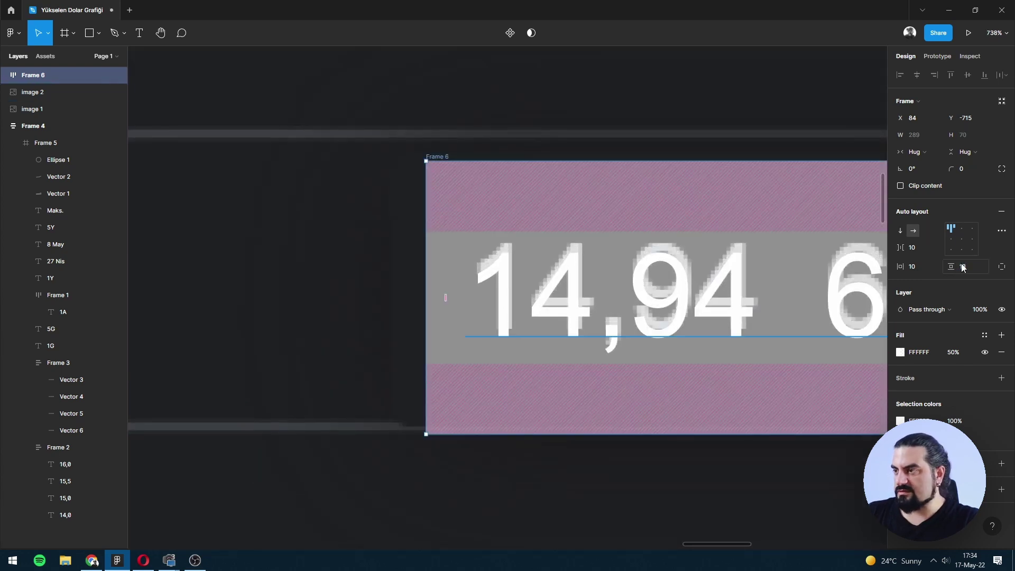
pyautogui.press('Up')
pyautogui.click(920, 268)
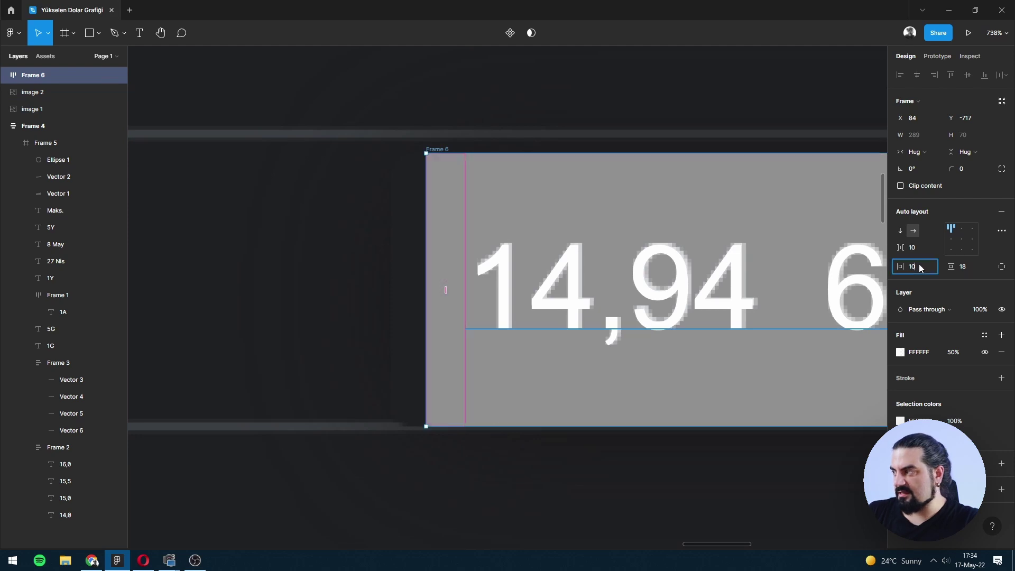
pyautogui.hotkey('shift', 'Up')
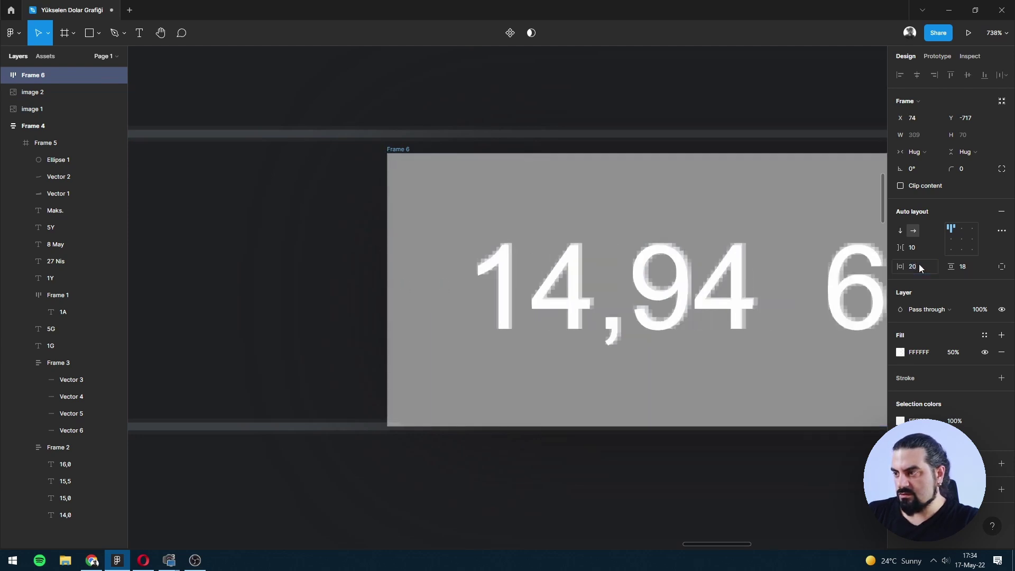
pyautogui.scroll(-5, 706, 264)
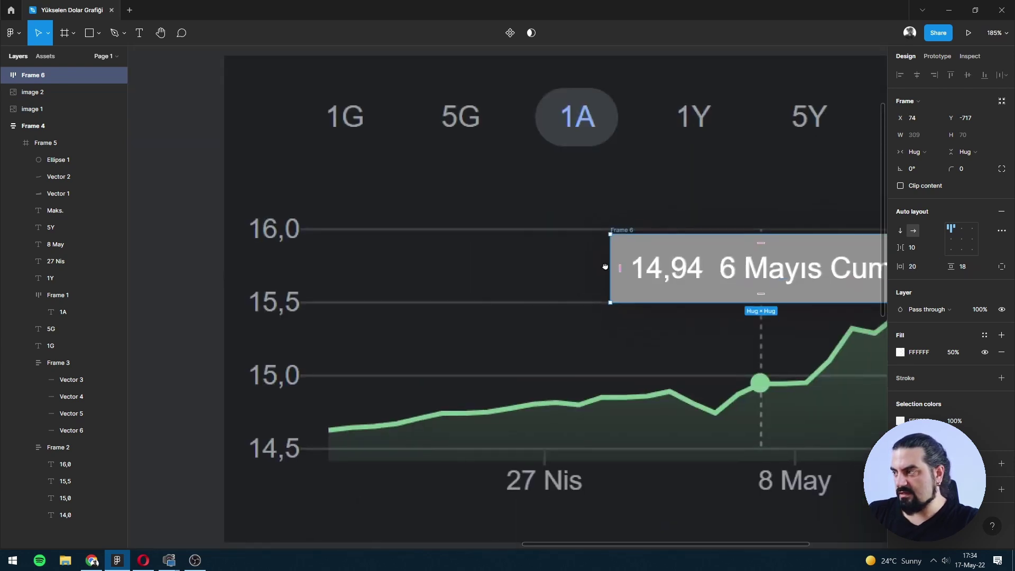
pyautogui.hscroll(5, 540, 260)
pyautogui.scroll(3, 540, 260)
pyautogui.scroll(3, 553, 280)
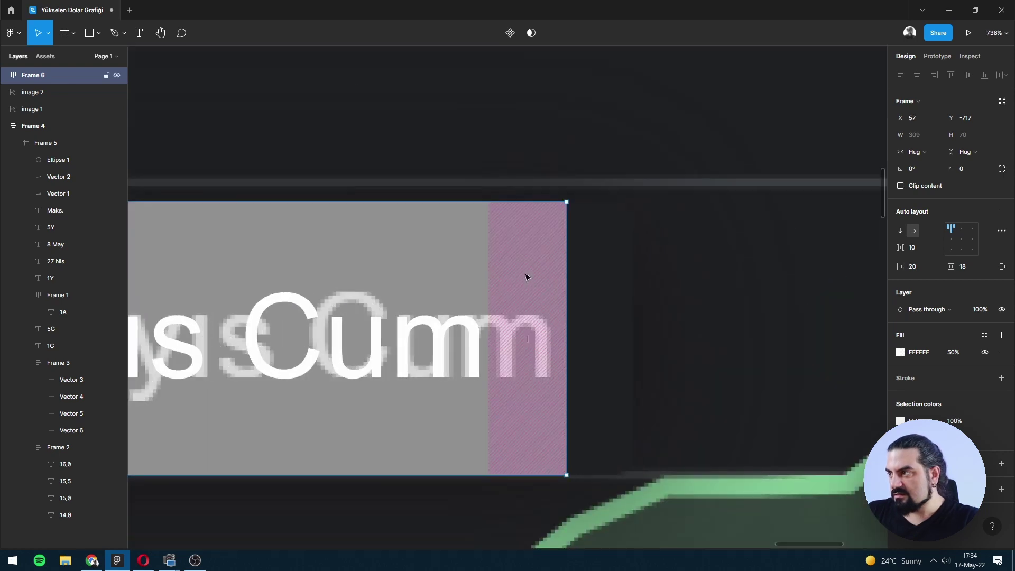
# - Round the tooltip's corners to 6 and move it out beside the chart card
pyautogui.hotkey('ctrl', 'z')
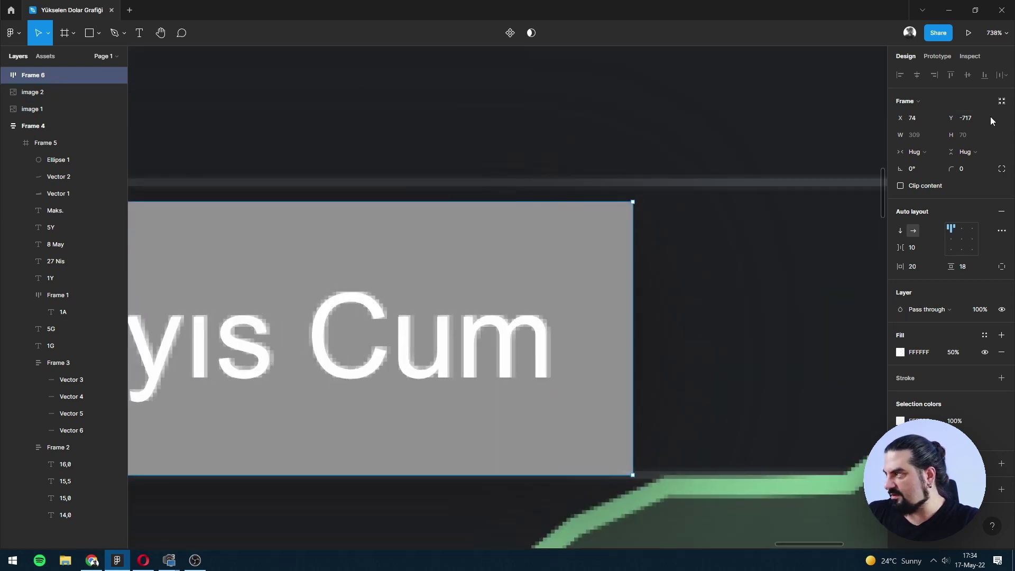
pyautogui.write('7')
pyautogui.press('Return')
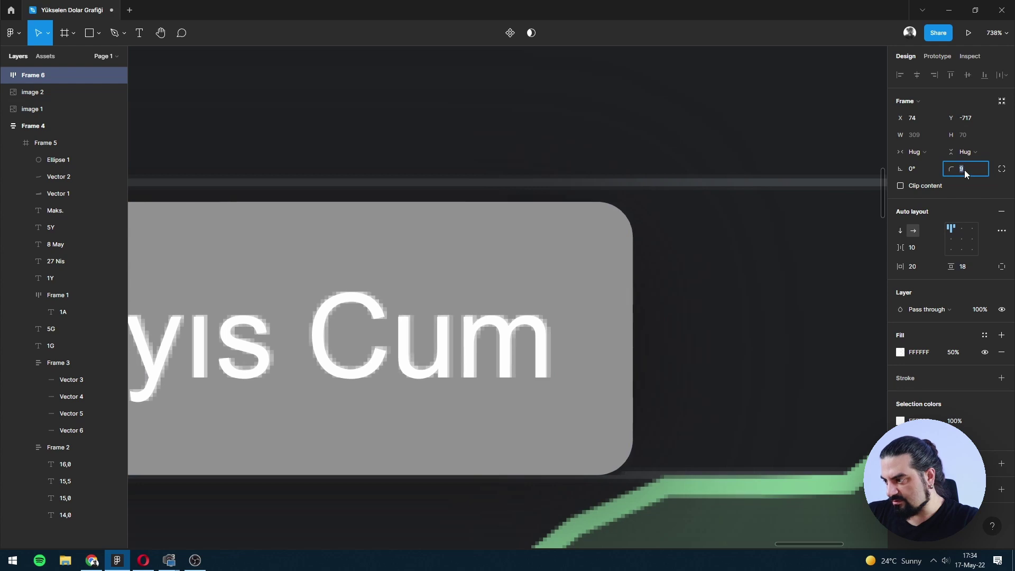
pyautogui.press('Escape')
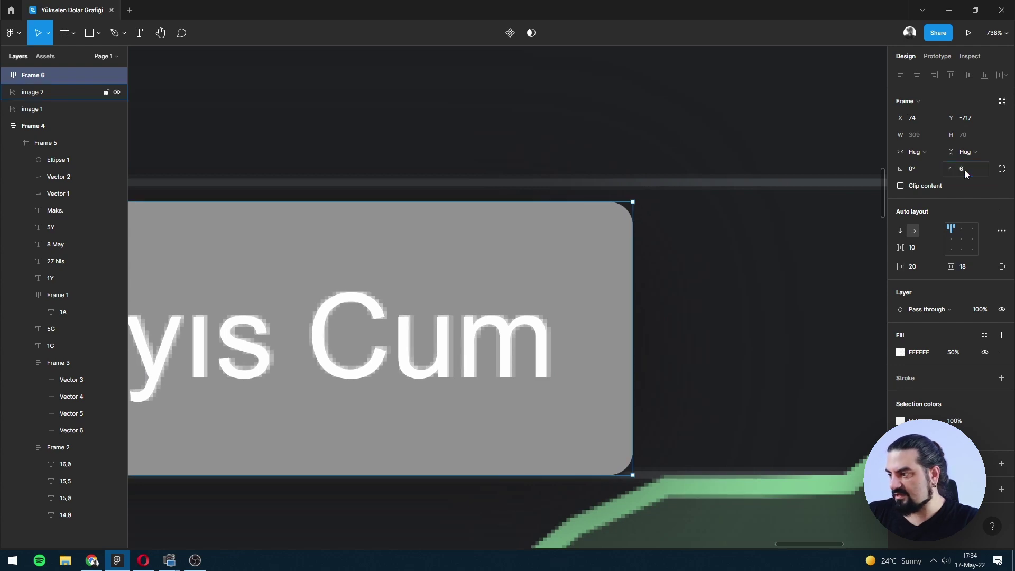
pyautogui.scroll(-6, 442, 377)
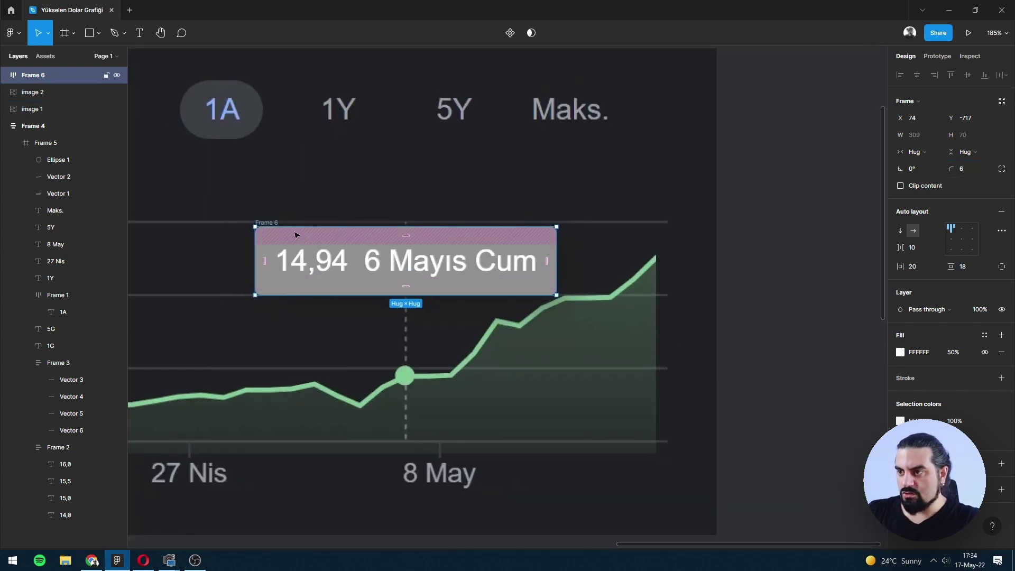
pyautogui.moveTo(459, 286); pyautogui.dragTo(780, 218)
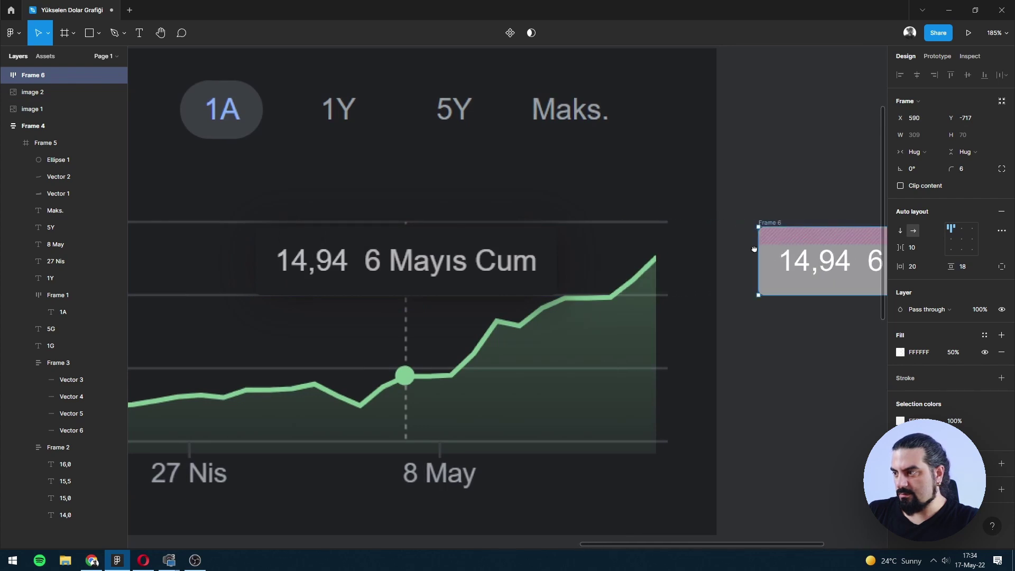
# - Eyedrop a dark 202124 fill for the tooltip and grey B1B1B2 for its text
pyautogui.hscroll(3, 780, 218)
pyautogui.click(900, 352)
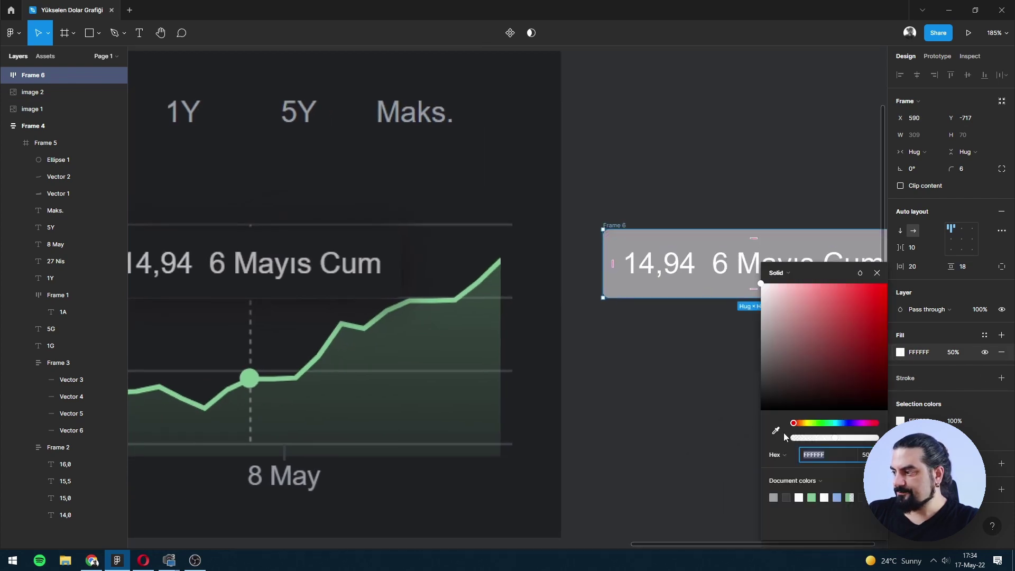
pyautogui.click(775, 430)
pyautogui.click(431, 281)
pyautogui.click(687, 264)
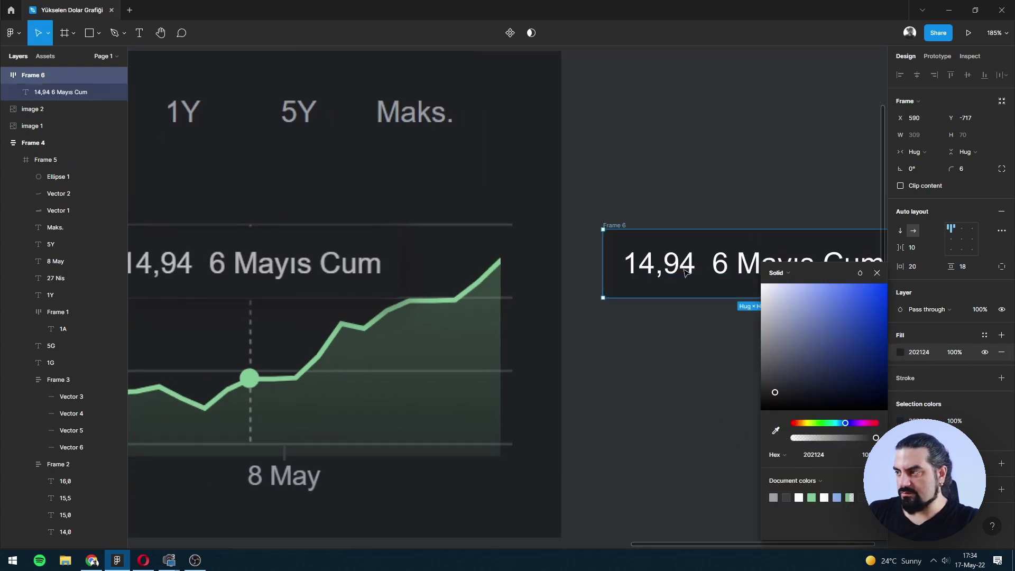
pyautogui.click(900, 352)
pyautogui.click(775, 430)
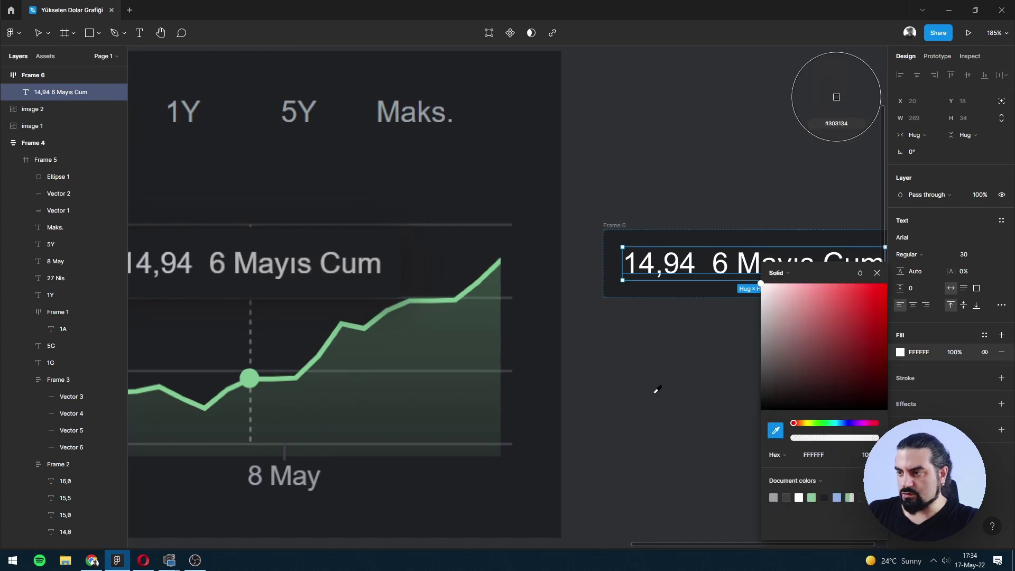
pyautogui.click(326, 263)
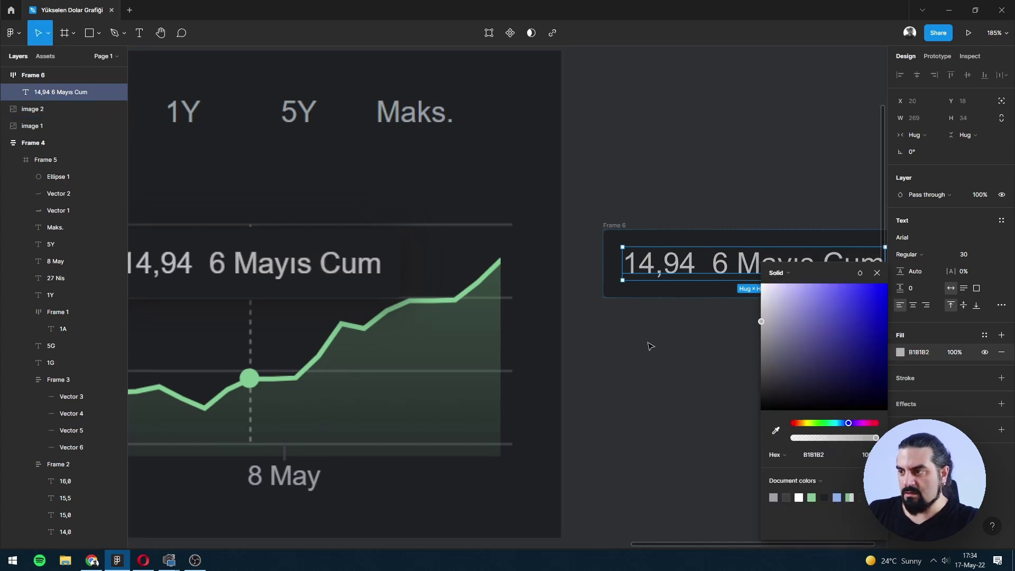
# - Move the tooltip onto the chart and add a drop shadow with Y offset 2
pyautogui.click(641, 333)
pyautogui.moveTo(612, 227)
pyautogui.mouseDown()
pyautogui.moveTo(414, 296)
pyautogui.moveTo(159, 364)
pyautogui.mouseUp()
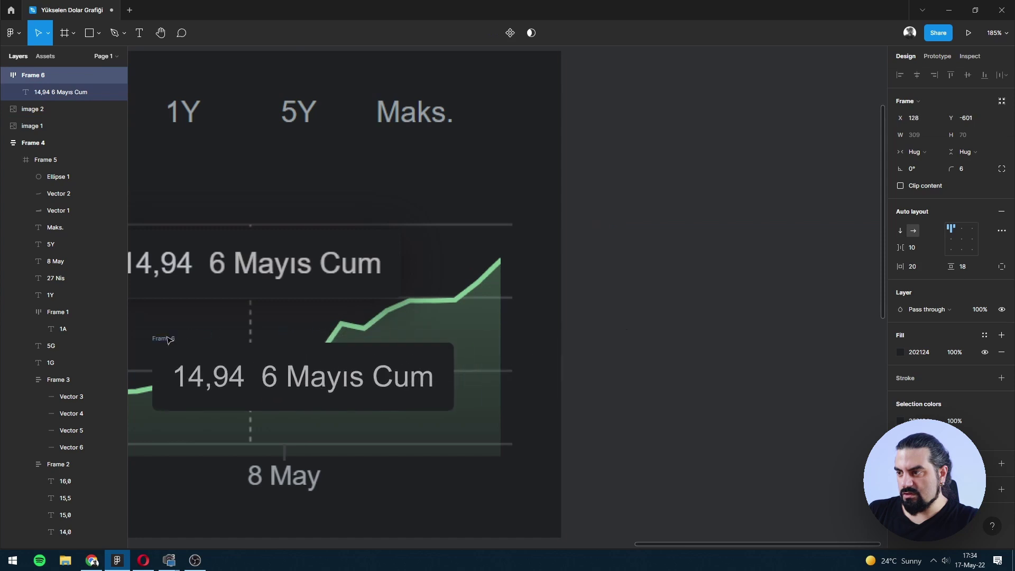
pyautogui.hscroll(-5, 520, 297)
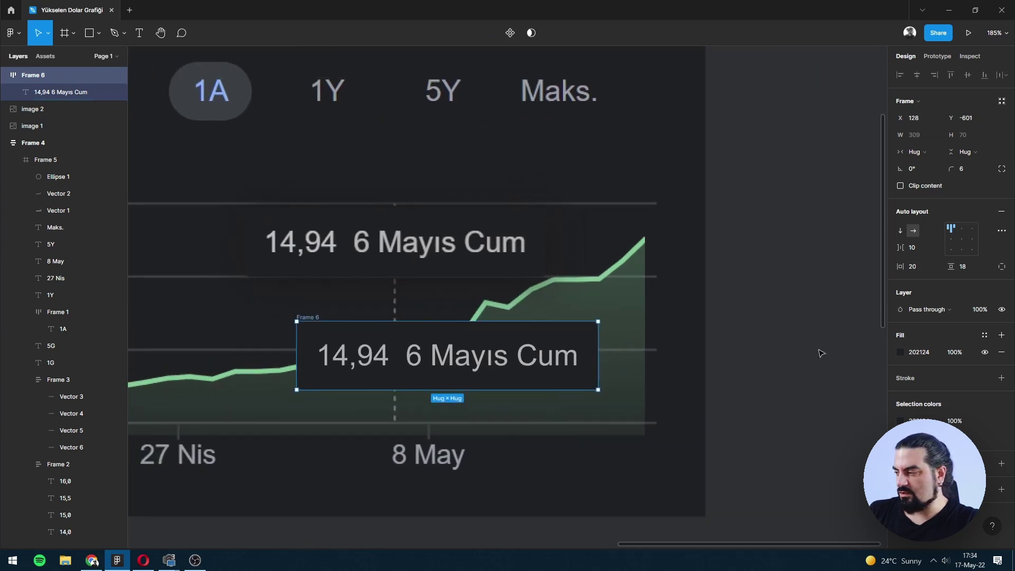
pyautogui.click(1001, 463)
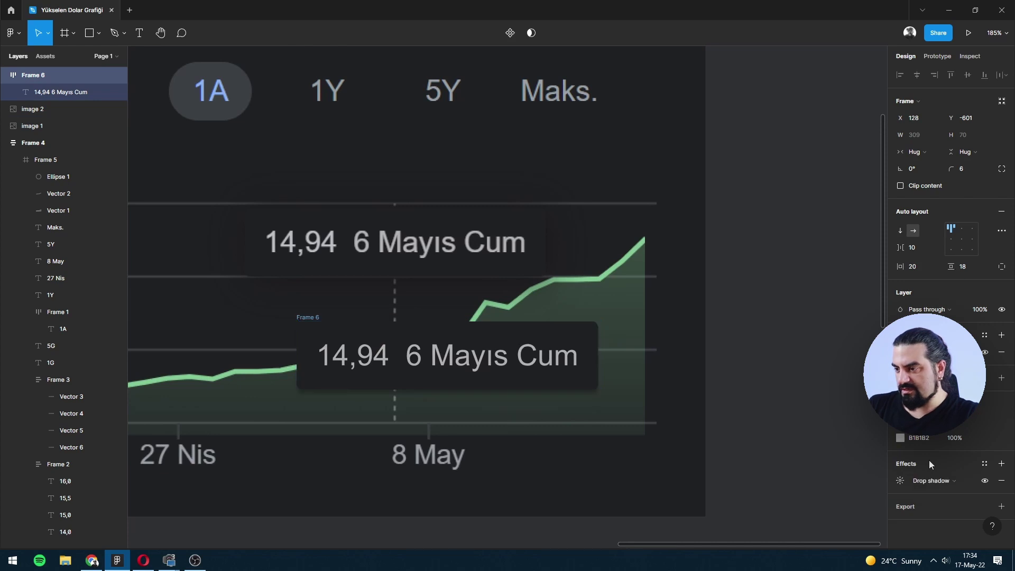
pyautogui.click(899, 481)
pyautogui.click(859, 493)
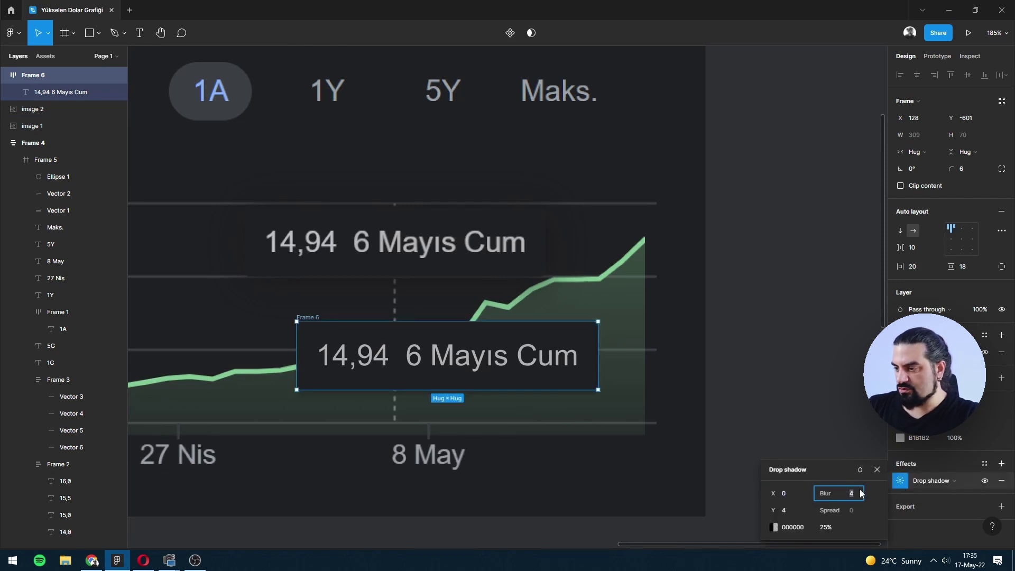
pyautogui.press('Up')
pyautogui.press('Up')
pyautogui.press('Up')
pyautogui.click(787, 509)
pyautogui.write('2')
pyautogui.press('Return')
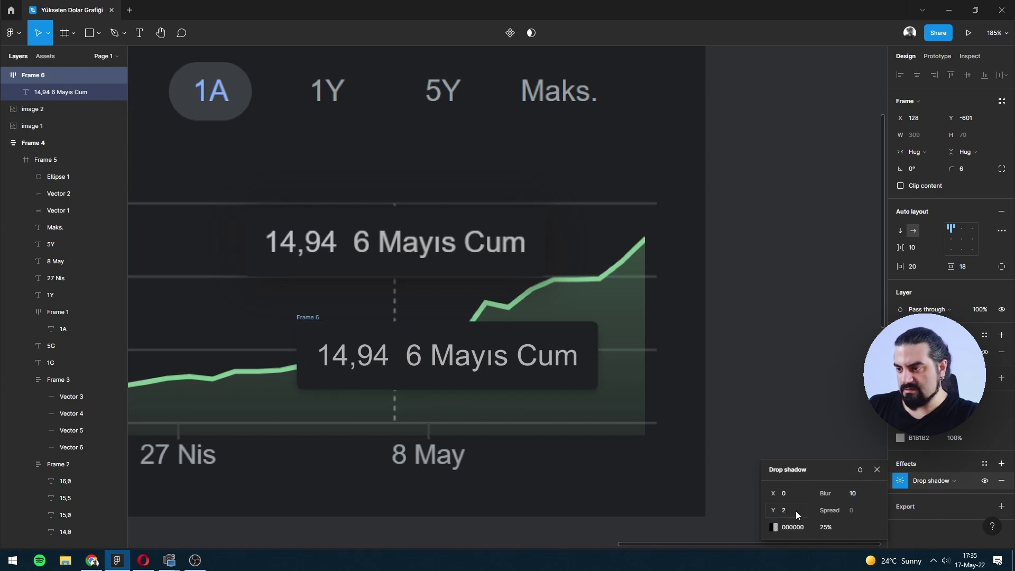
# - Set the drop shadow opacity to 40% and fine-tune its blur
pyautogui.click(825, 527)
pyautogui.write('40')
pyautogui.press('Return')
pyautogui.click(819, 422)
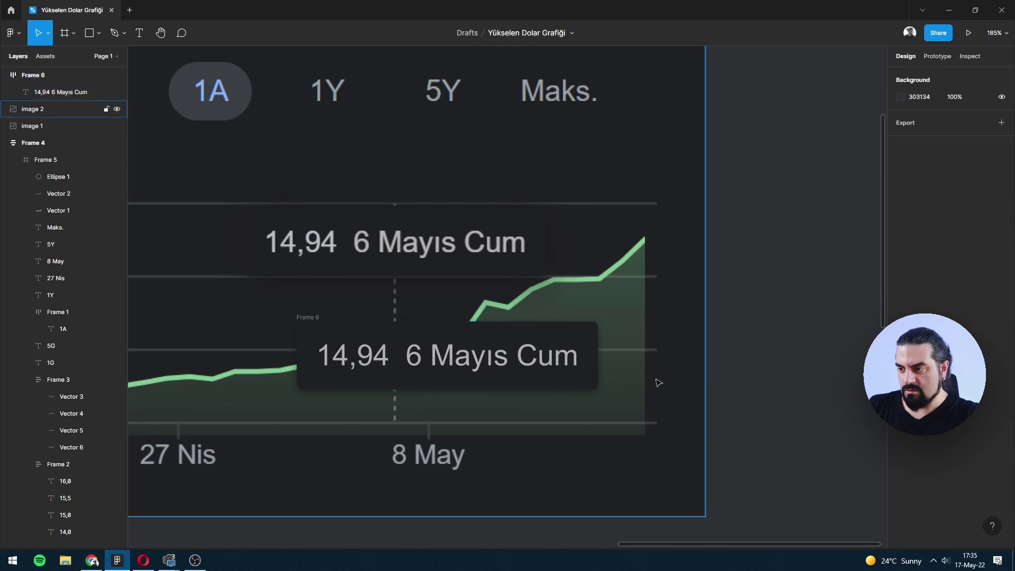
pyautogui.click(370, 359)
pyautogui.click(900, 480)
pyautogui.click(846, 493)
pyautogui.write('15')
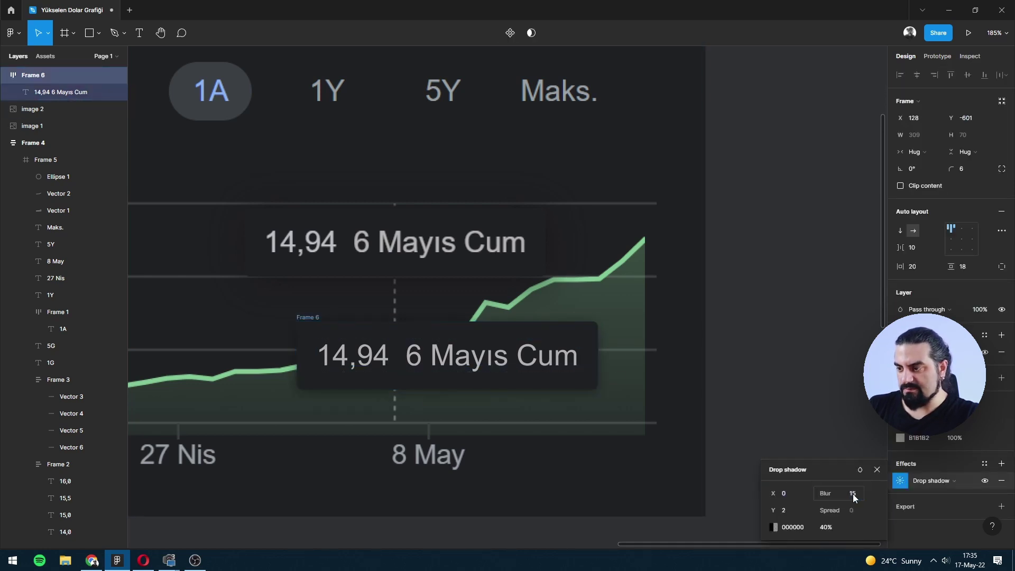
pyautogui.click(761, 322)
# - Position the tooltip above the highlighted data point on the chart
pyautogui.scroll(-2, 687, 317)
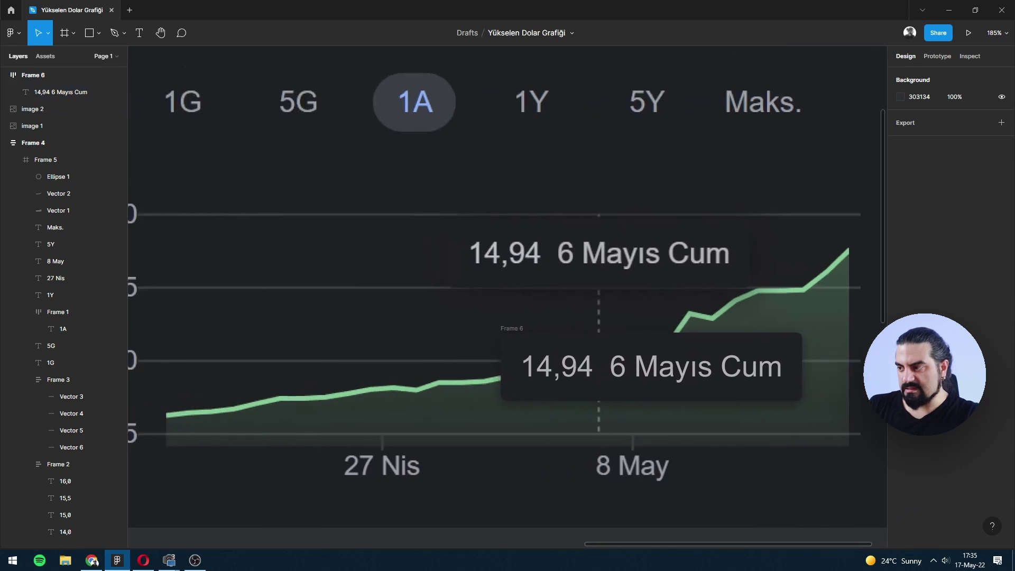
pyautogui.scroll(-4, 605, 294)
pyautogui.hscroll(-3, 580, 299)
pyautogui.moveTo(608, 318); pyautogui.dragTo(591, 271)
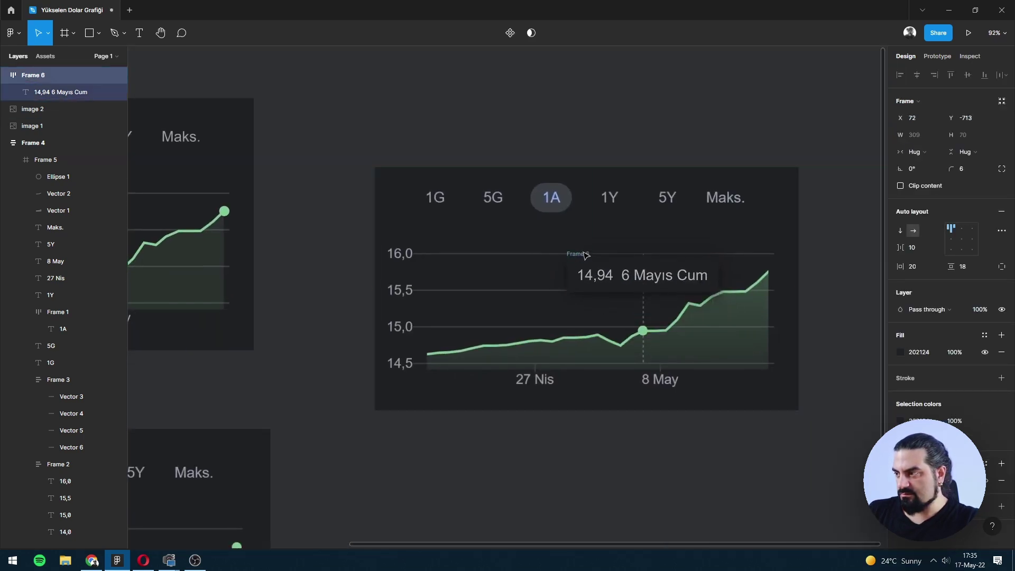
pyautogui.scroll(5, 660, 268)
pyautogui.press('5')
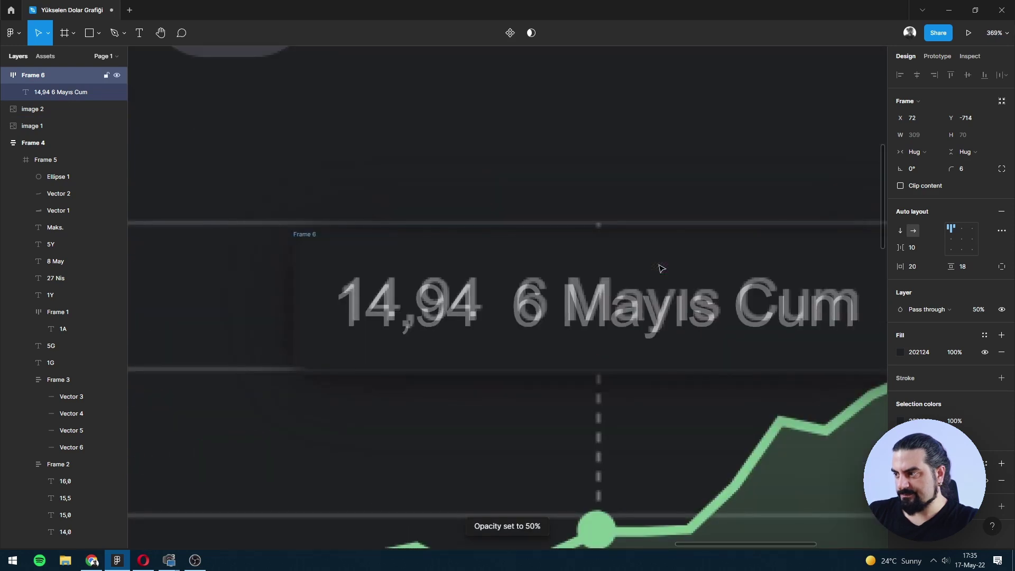
pyautogui.press('0')
pyautogui.scroll(-3, 660, 268)
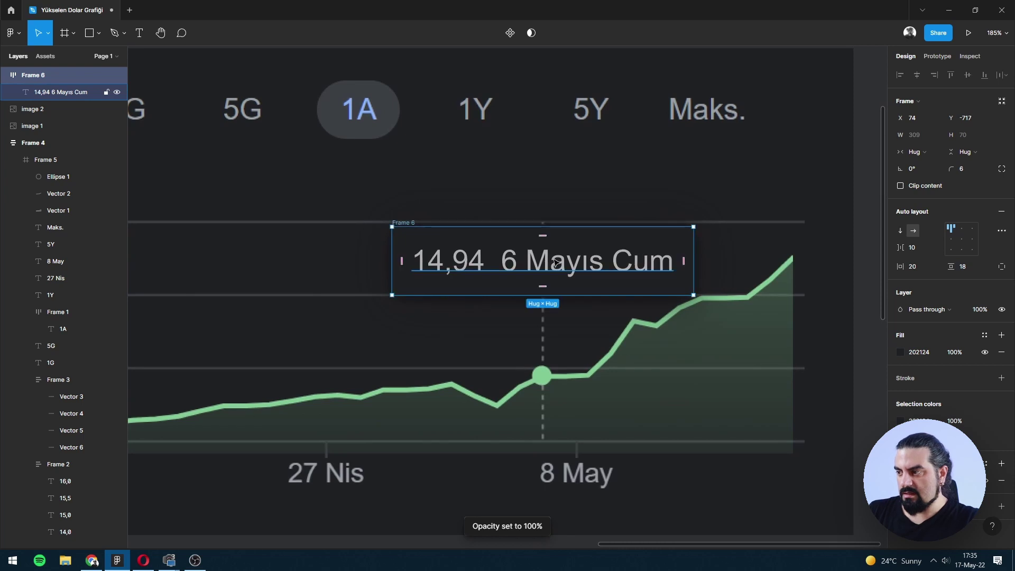
pyautogui.moveTo(557, 347)
pyautogui.mouseDown()
pyautogui.moveTo(401, 307)
pyautogui.moveTo(416, 308)
pyautogui.mouseUp()
pyautogui.press('p')
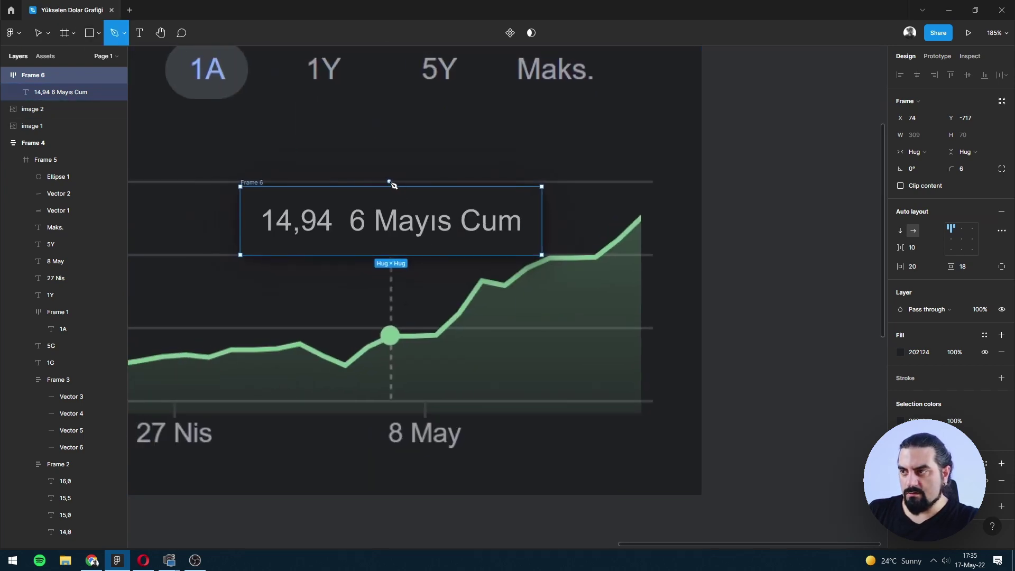
# - Draw a vertical marker line (Vector 7) from the tooltip down to the bottom gridline
pyautogui.click(389, 181)
pyautogui.click(390, 328)
pyautogui.click(395, 399)
pyautogui.press('Escape')
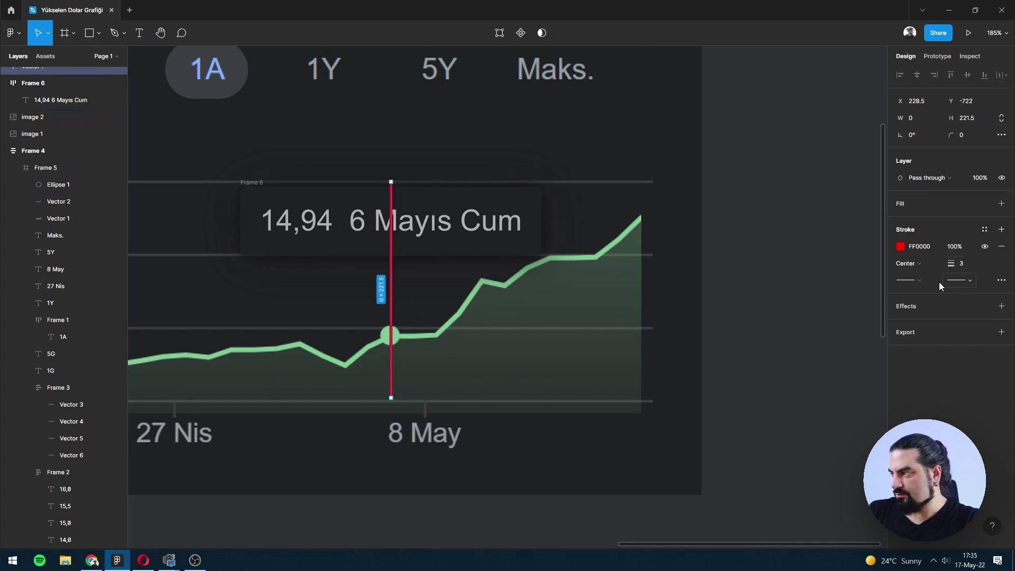
# - Make the marker line's stroke dashed
pyautogui.click(907, 283)
pyautogui.click(1000, 264)
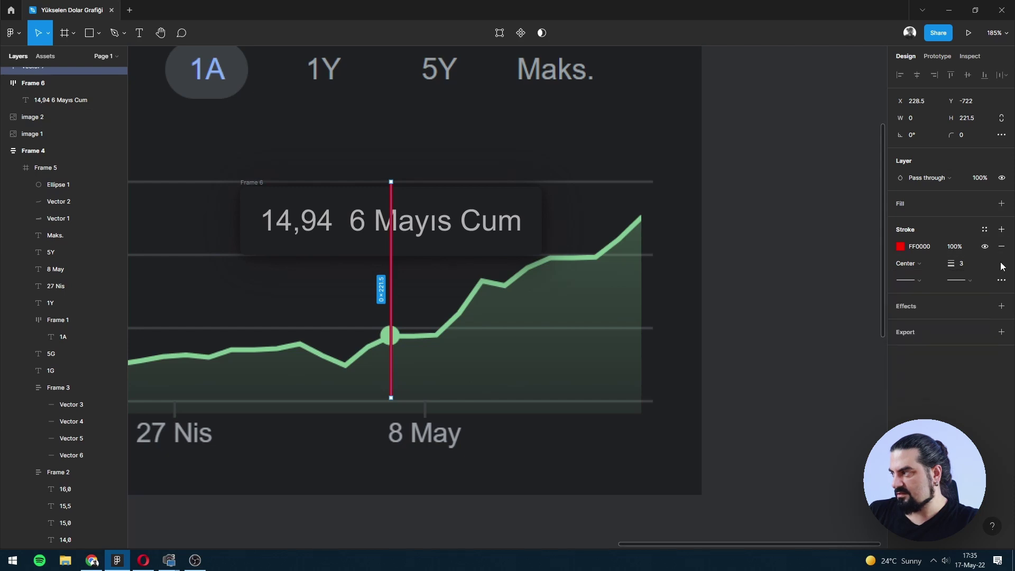
pyautogui.click(862, 307)
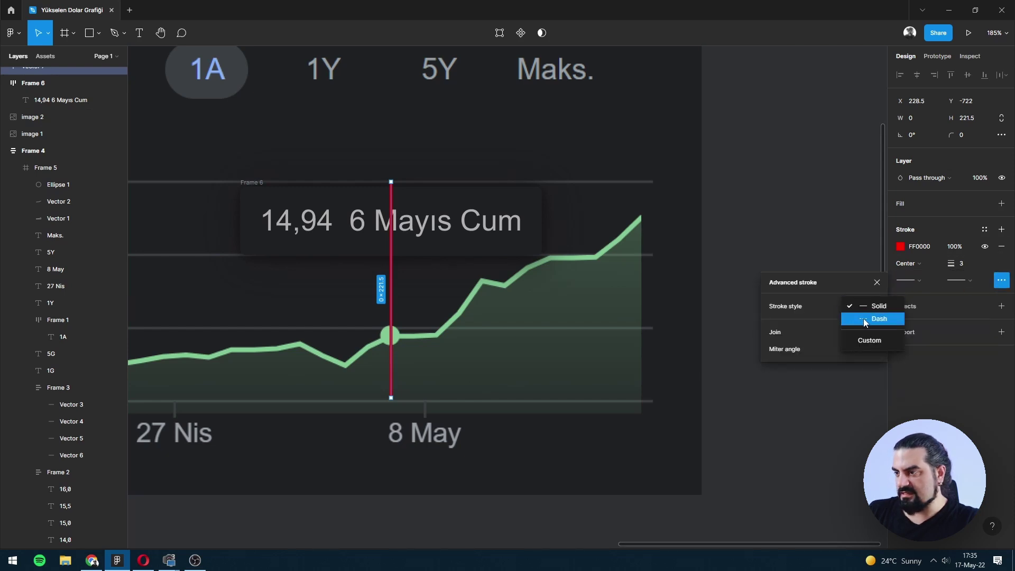
pyautogui.click(863, 318)
pyautogui.press('Escape')
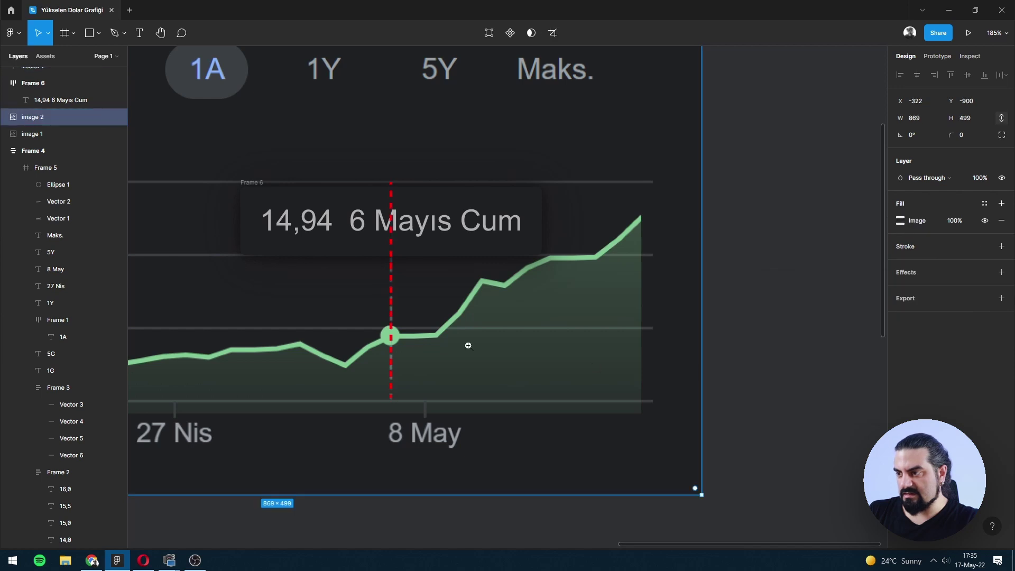
# - Recolour the dashed line to the chart's grey, 737375, using the eyedropper
pyautogui.scroll(5, 410, 342)
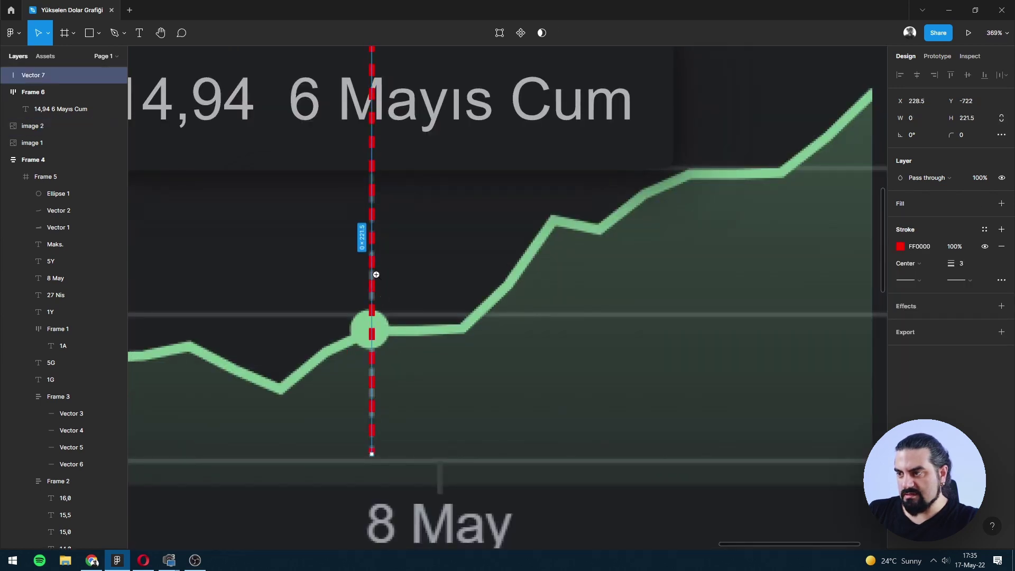
pyautogui.press('+')
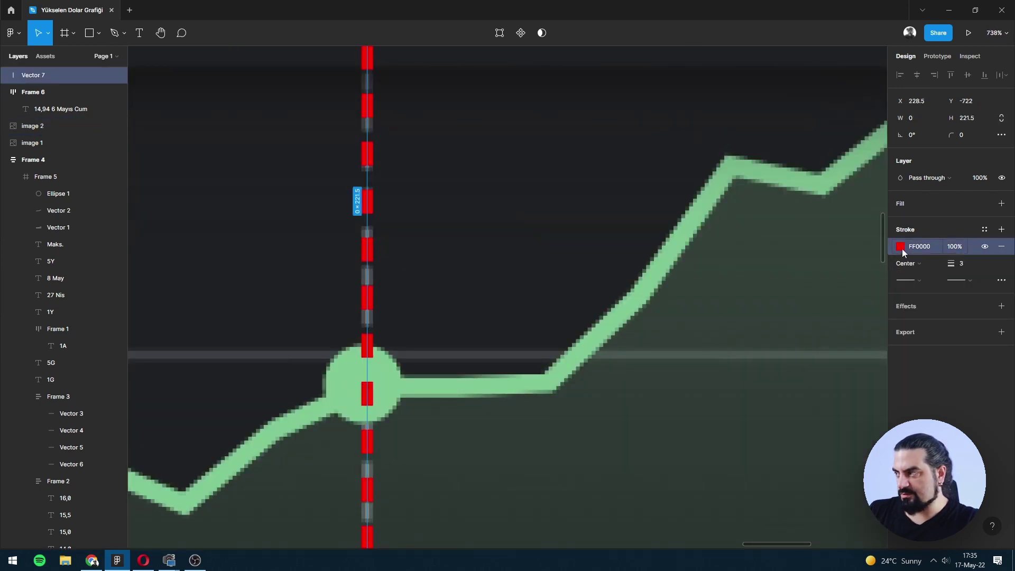
pyautogui.click(900, 247)
pyautogui.click(776, 406)
pyautogui.click(367, 230)
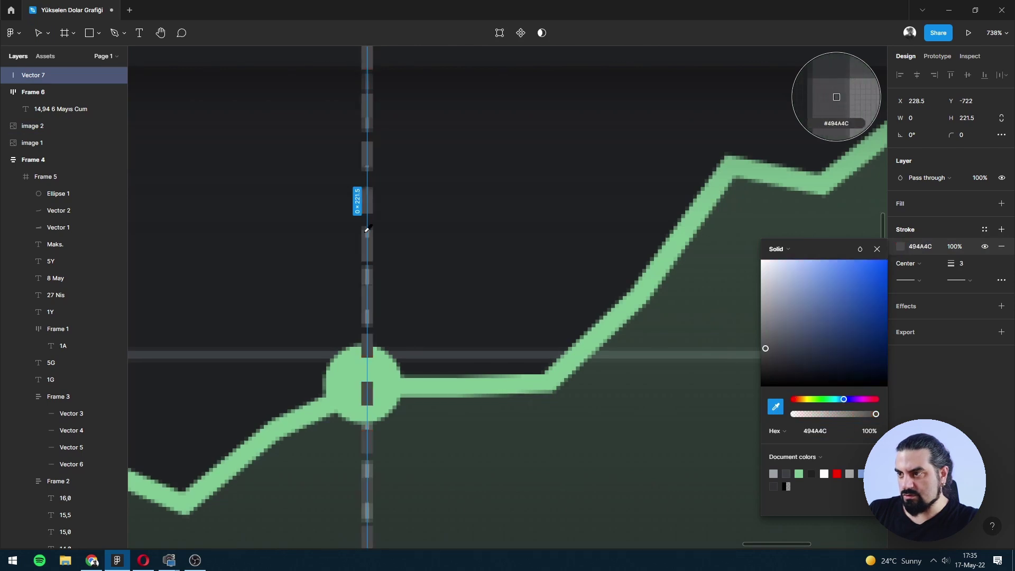
pyautogui.click(368, 229)
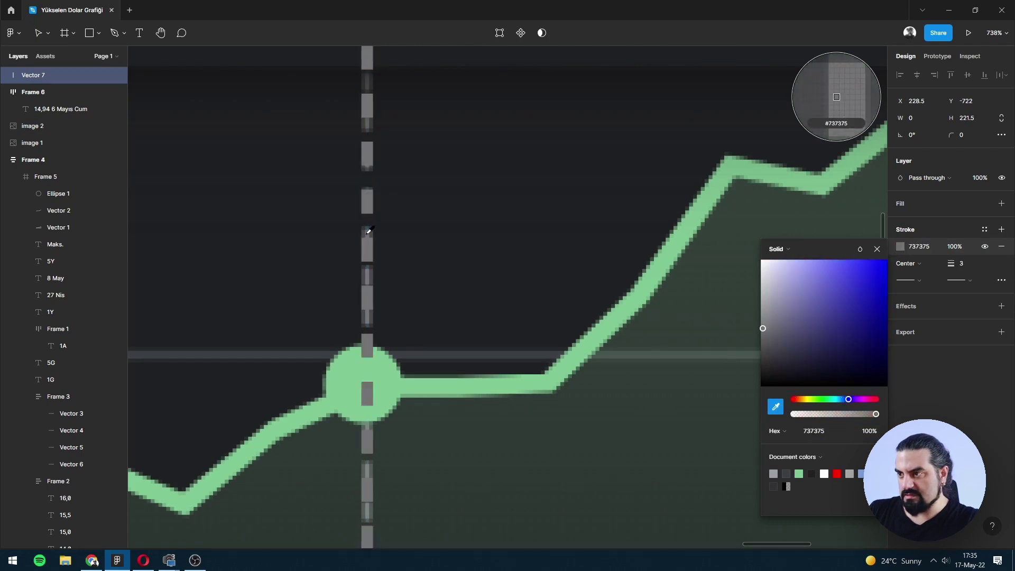
pyautogui.press('Escape')
pyautogui.scroll(-6, 394, 233)
pyautogui.scroll(-2, 476, 227)
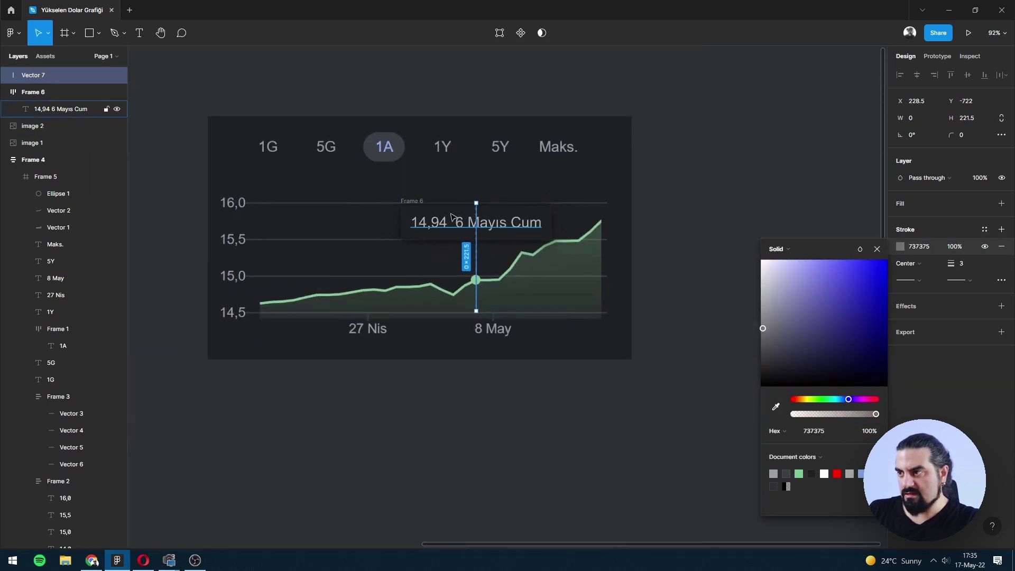
pyautogui.click(315, 176)
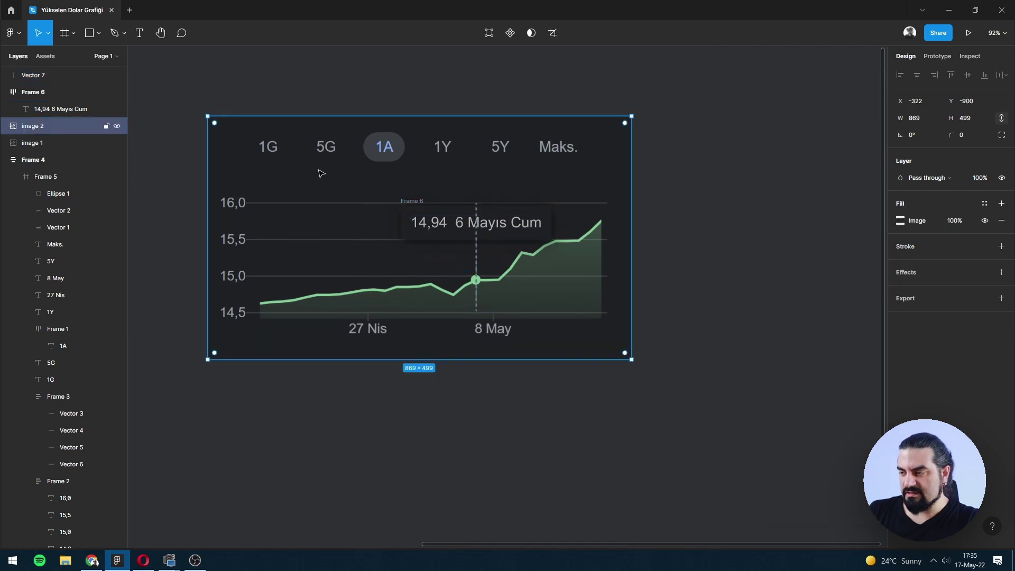
# - Delete the reference chart image and bring the tooltip box (Frame 6) to the front
pyautogui.press('Delete')
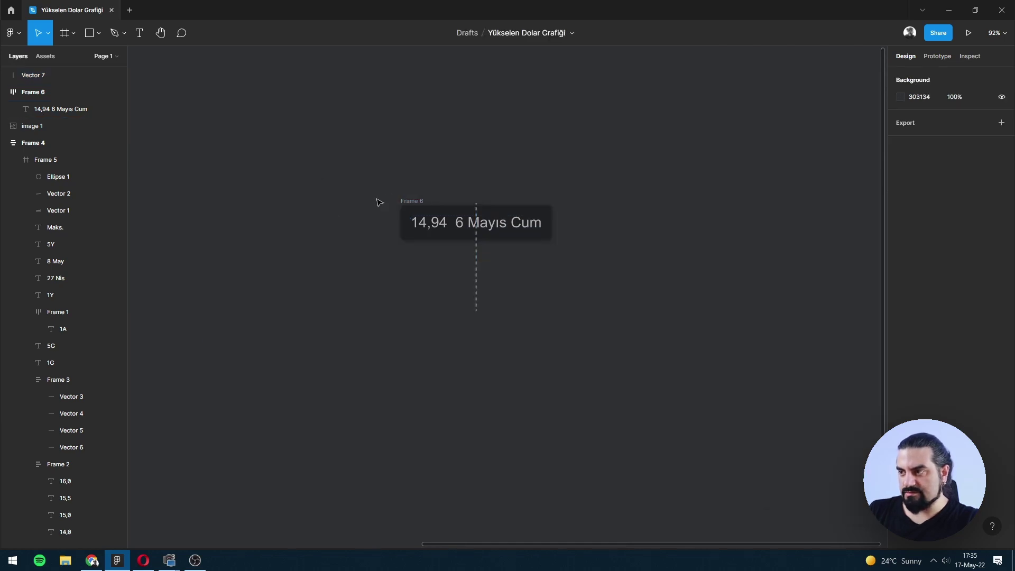
pyautogui.click(408, 201)
pyautogui.rightClick(407, 202)
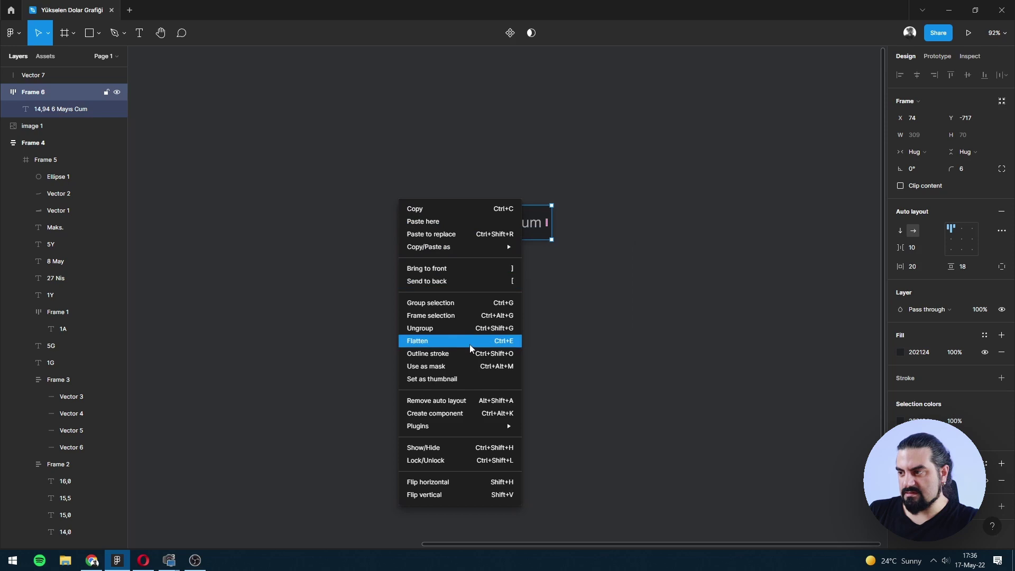
pyautogui.click(470, 269)
pyautogui.click(668, 315)
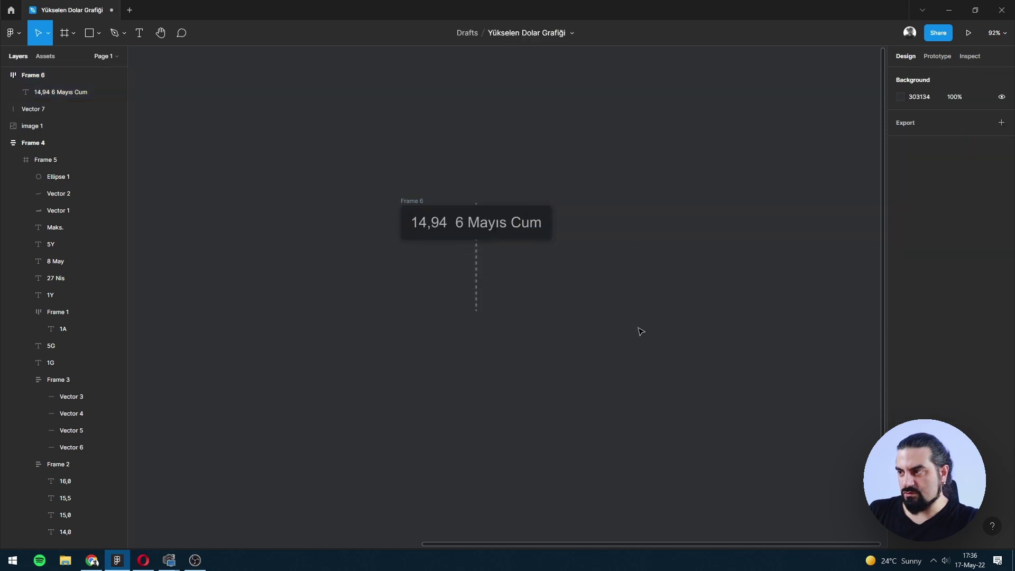
pyautogui.hscroll(-3, 667, 315)
pyautogui.hscroll(-3, 664, 327)
# - Wrap the tooltip box and dashed line Vector 7 together in Frame 7
pyautogui.moveTo(738, 372); pyautogui.dragTo(474, 156)
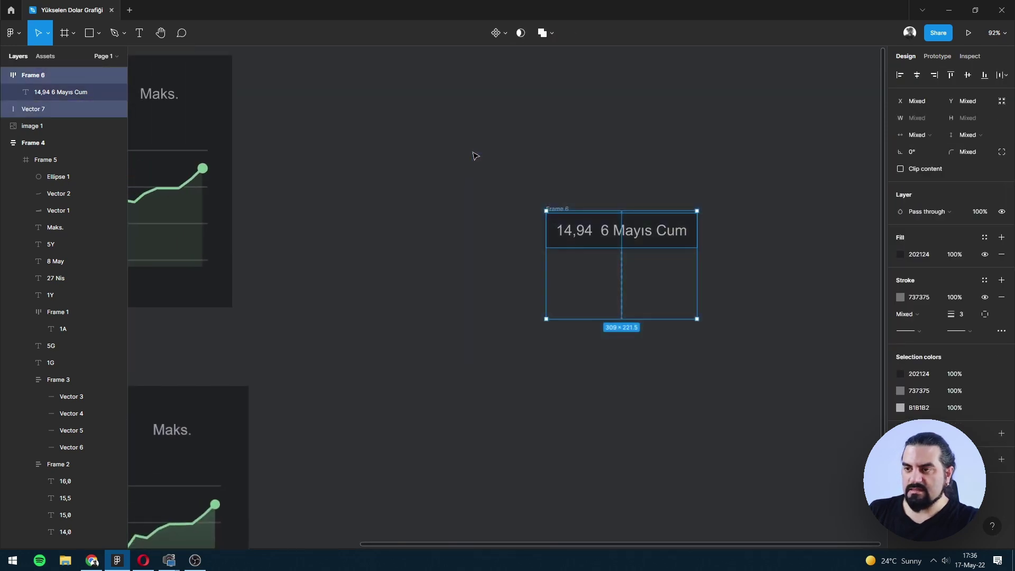
pyautogui.hotkey('ctrl', 'alt', 'g')
pyautogui.moveTo(499, 190); pyautogui.dragTo(671, 295)
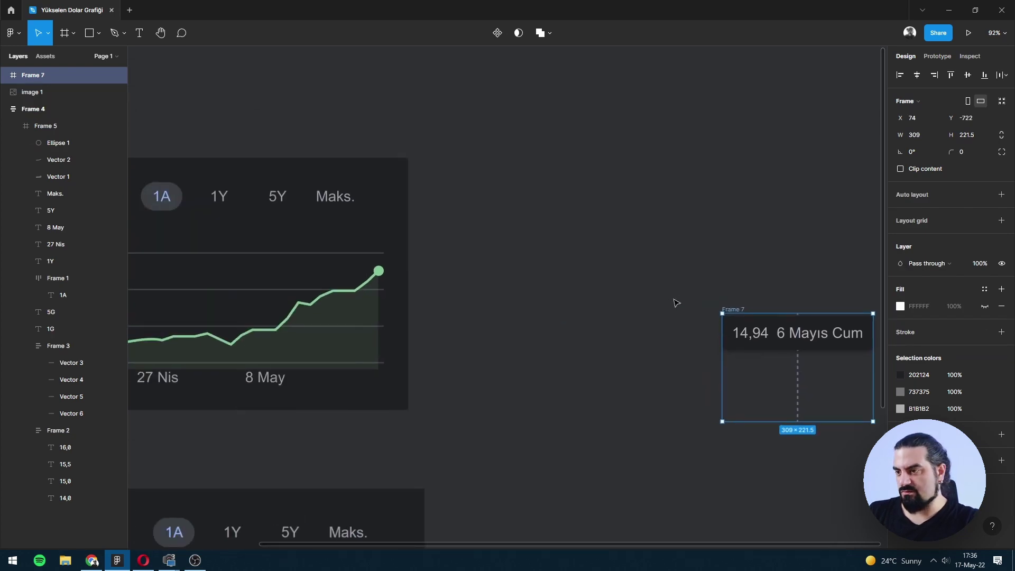
pyautogui.hscroll(-2, 675, 303)
pyautogui.hscroll(1, 766, 283)
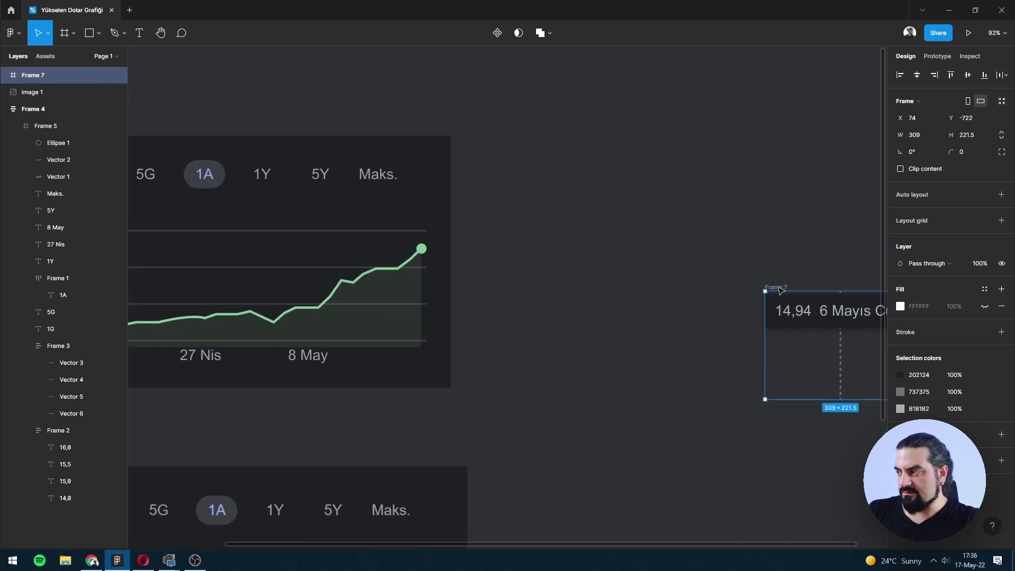
# - Move Frame 7 toward the chart and cut it off the canvas
pyautogui.moveTo(780, 290); pyautogui.dragTo(566, 237)
pyautogui.hscroll(-3, 476, 222)
pyautogui.hscroll(-1, 370, 190)
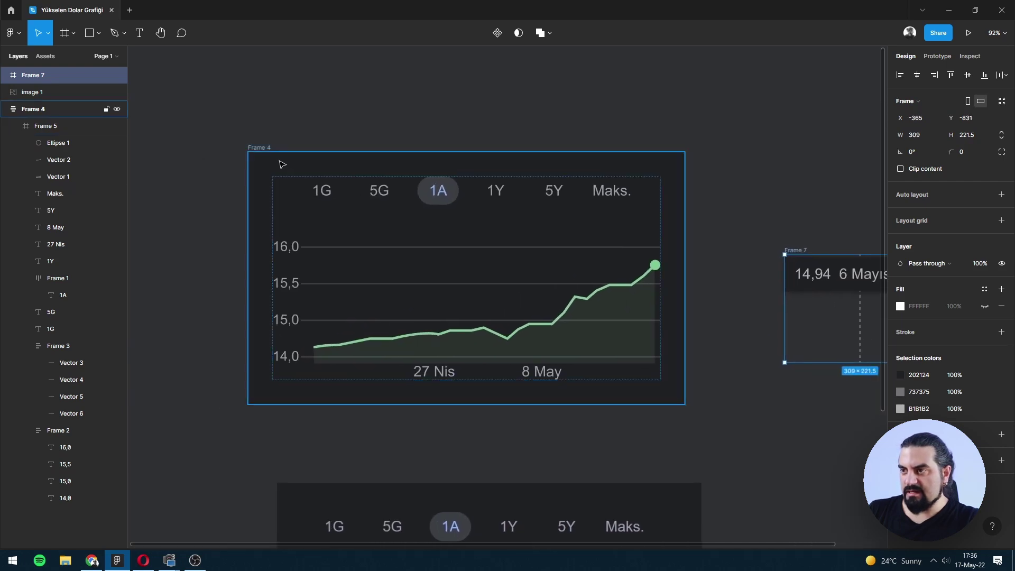
pyautogui.press('Delete')
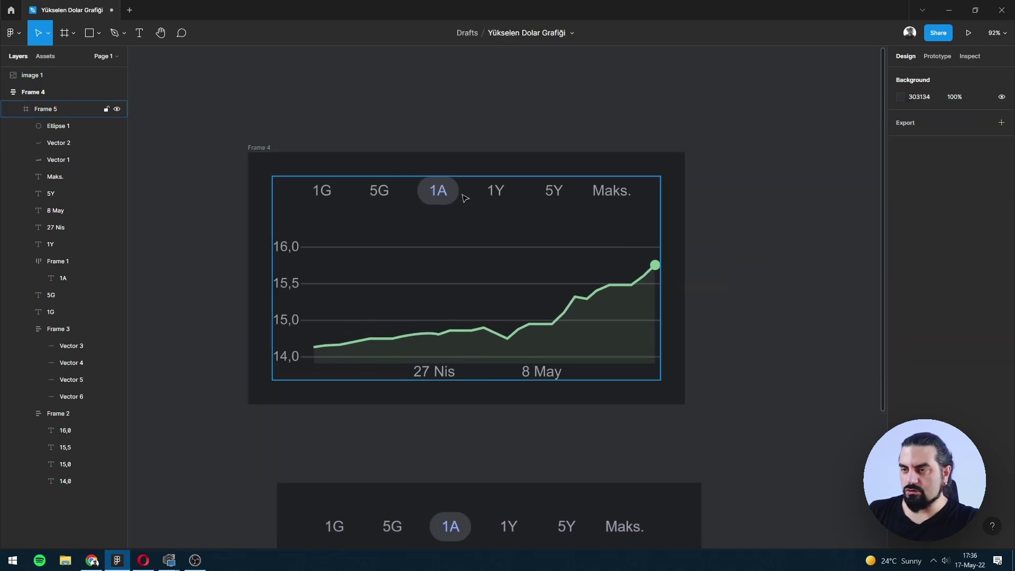
pyautogui.click(43, 110)
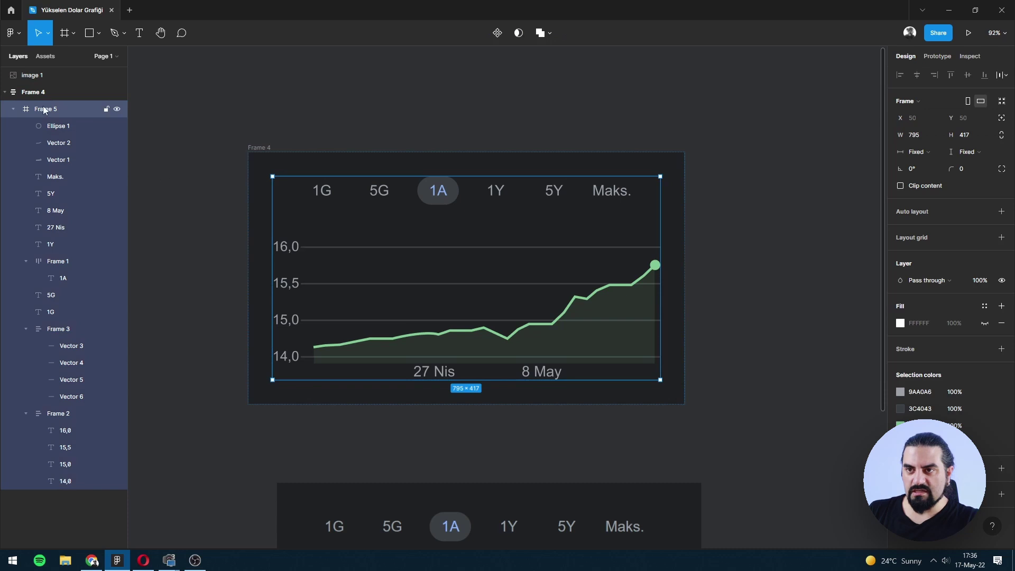
pyautogui.click(63, 126)
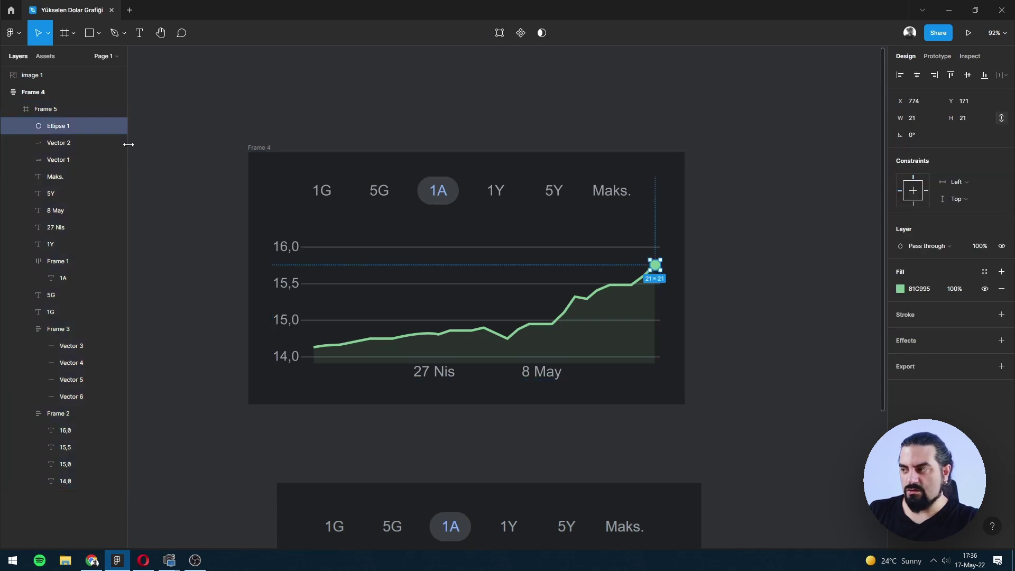
# - Paste Frame 7 into chart Frame 5 and nudge it to X 313, Y 145
pyautogui.hotkey('ctrl', 'v')
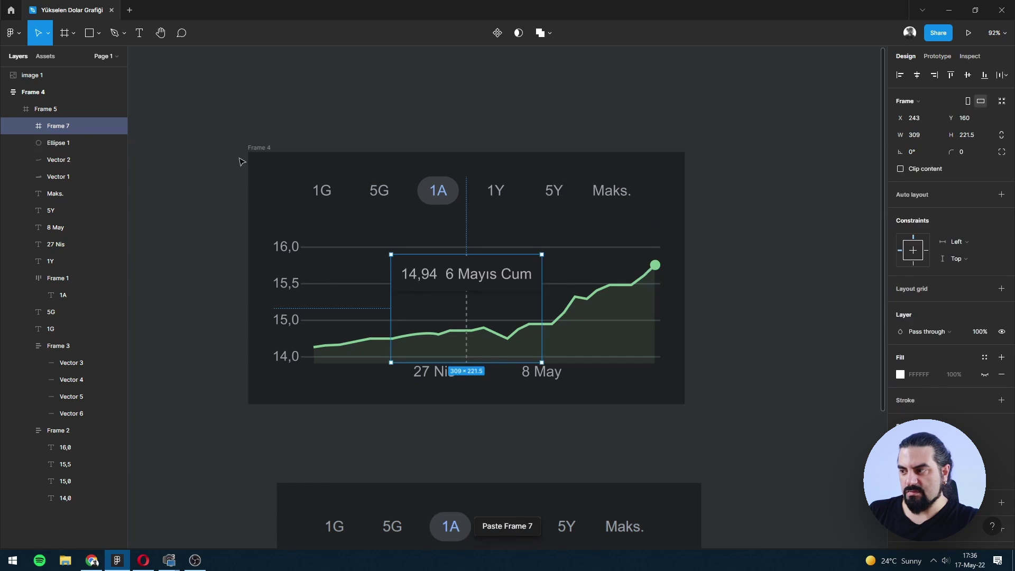
pyautogui.click(969, 78)
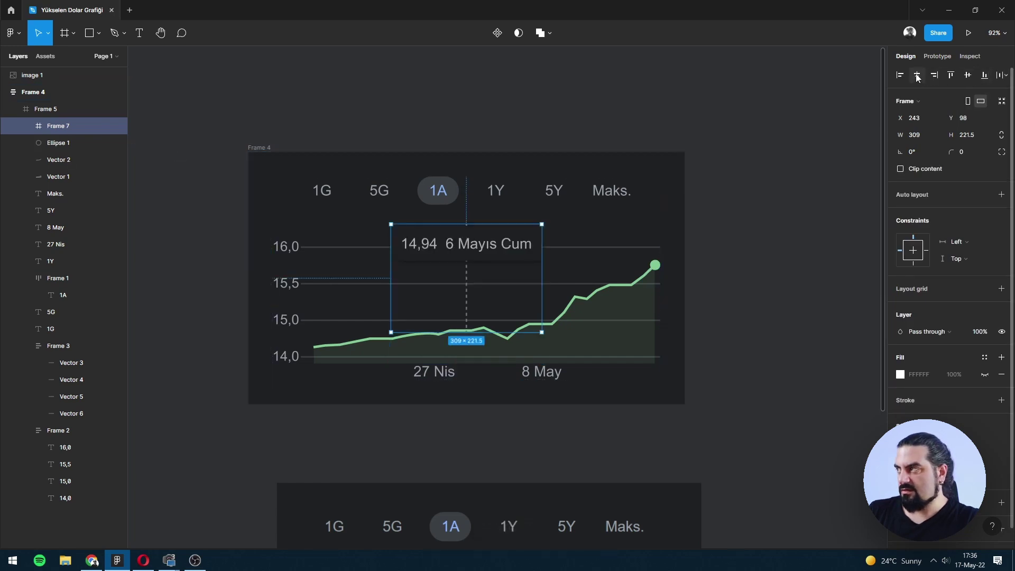
pyautogui.click(966, 76)
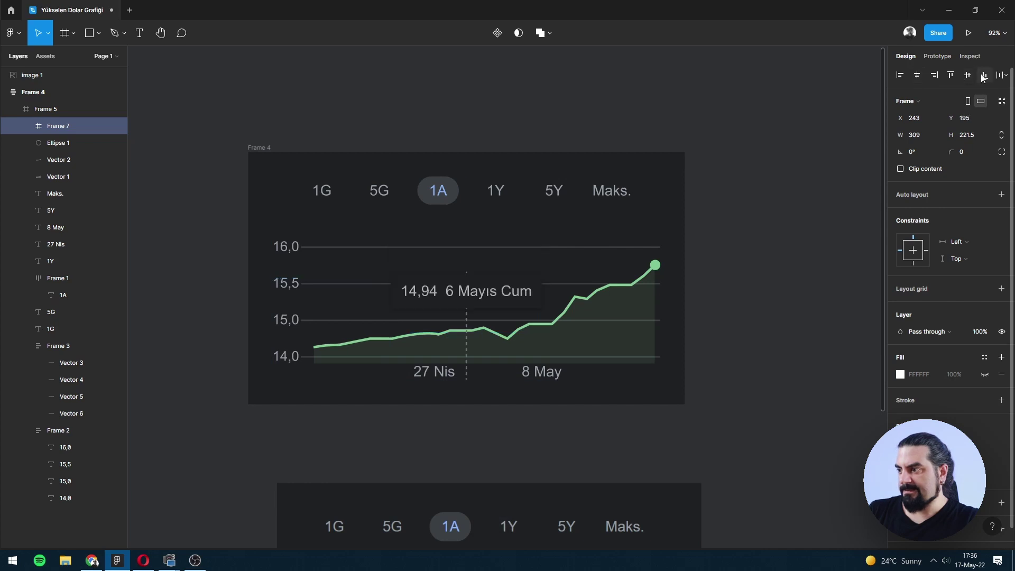
pyautogui.hotkey('shift', 'Up')
pyautogui.hotkey('shift', 'Up')
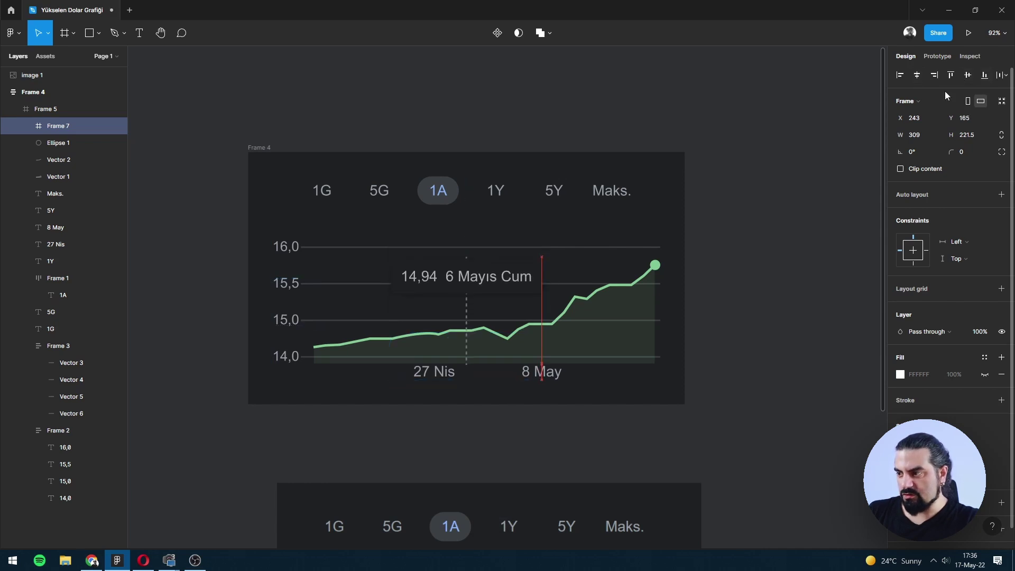
pyautogui.hotkey('shift', 'Right')
pyautogui.hotkey('shift', 'Right')
pyautogui.hotkey('shift', 'Right')
pyautogui.hotkey('shift', 'Right')
pyautogui.hotkey('shift', 'Right')
pyautogui.hotkey('shift', 'Right')
pyautogui.hotkey('shift', 'Right')
pyautogui.hotkey('shift', 'Right')
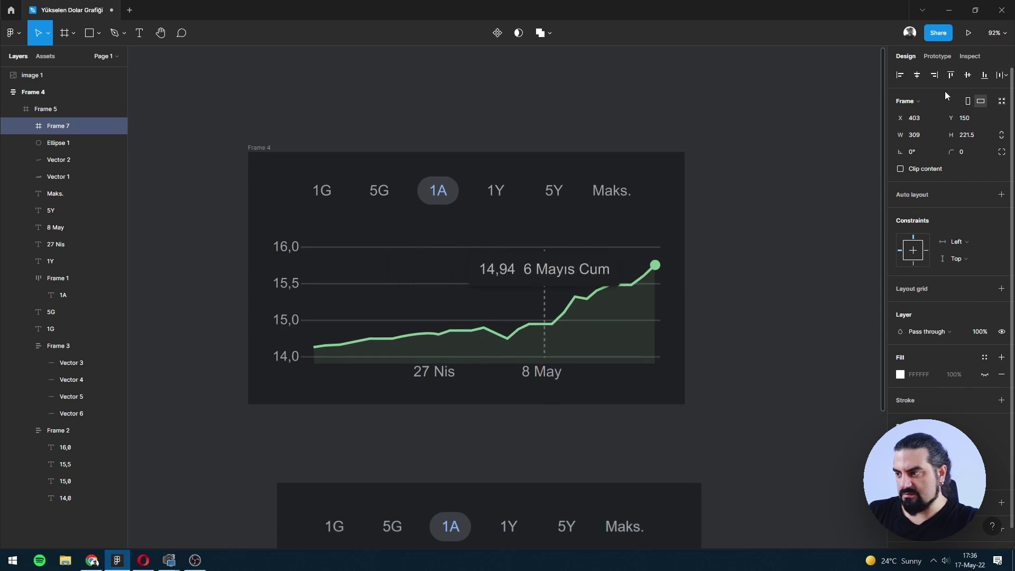
pyautogui.hotkey('shift', 'Left')
pyautogui.hotkey('shift', 'Left')
pyautogui.hotkey('shift', 'Left')
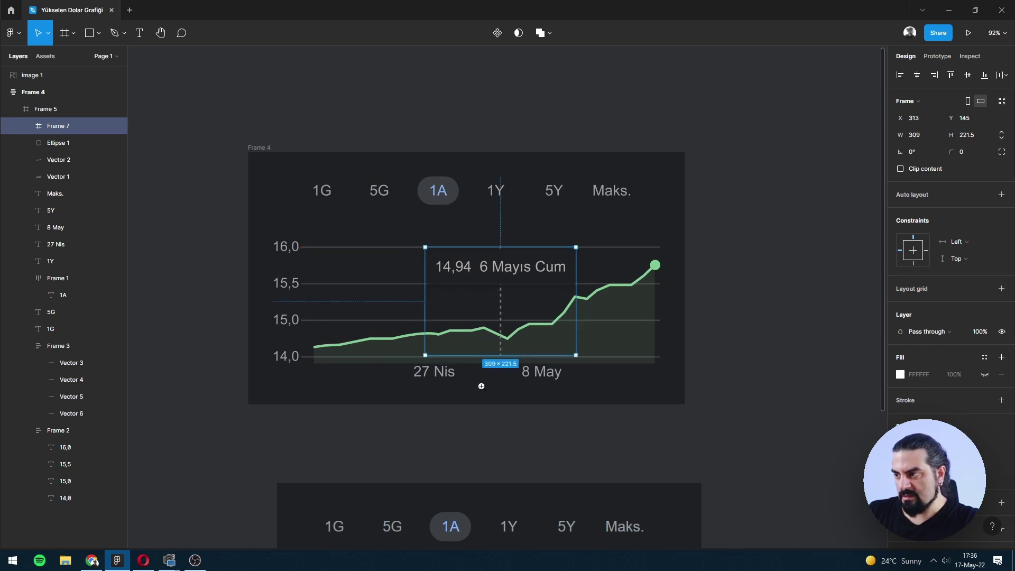
pyautogui.scroll(10, 510, 352)
# - Extend the dashed marker line (Vector 7) down to the chart's bottom gridline
pyautogui.click(433, 258)
pyautogui.keyDown('ctrl'); pyautogui.click(472, 229); pyautogui.keyUp('ctrl')
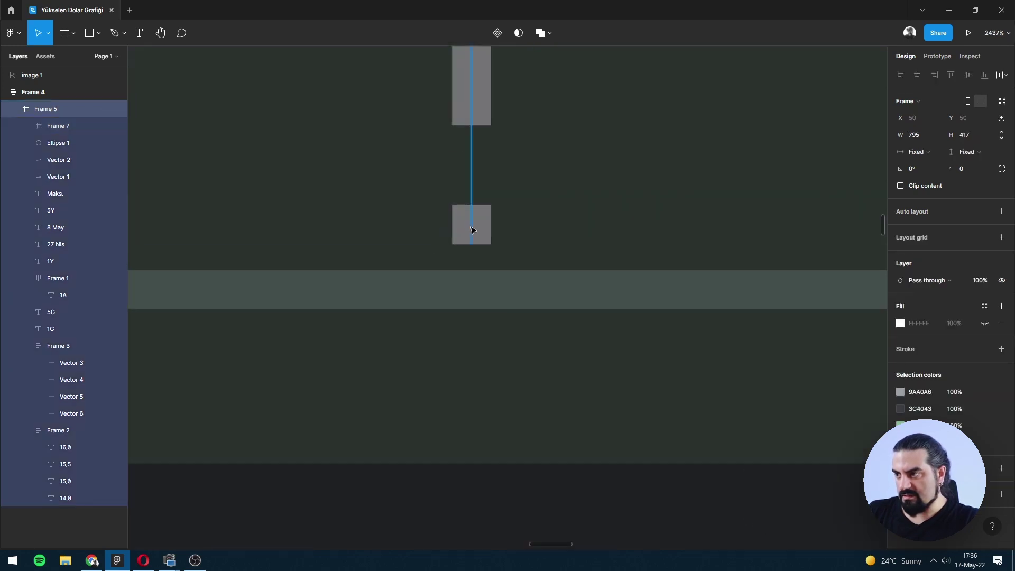
pyautogui.doubleClick(472, 245)
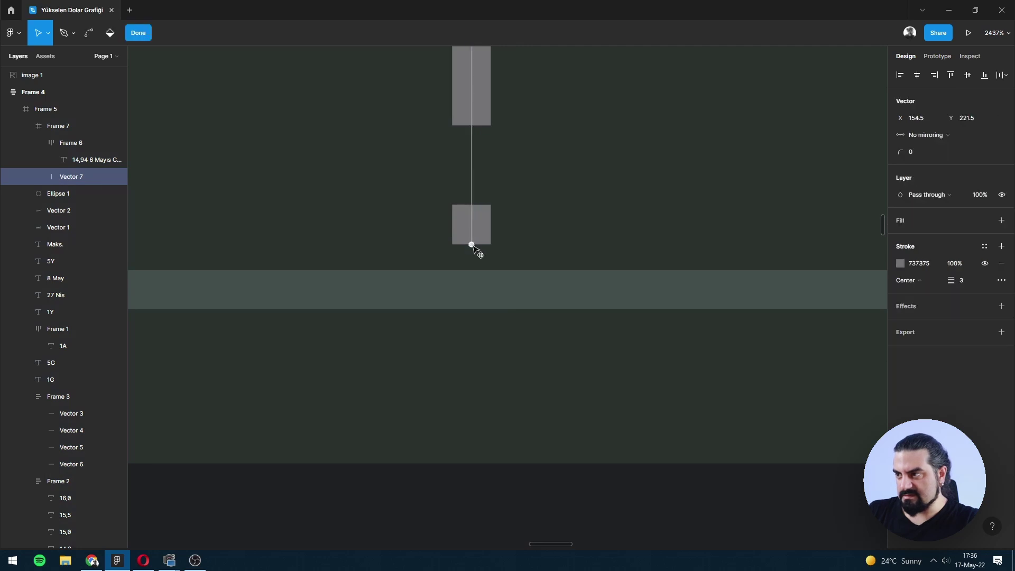
pyautogui.moveTo(472, 244); pyautogui.dragTo(474, 270)
pyautogui.scroll(-5, 472, 254)
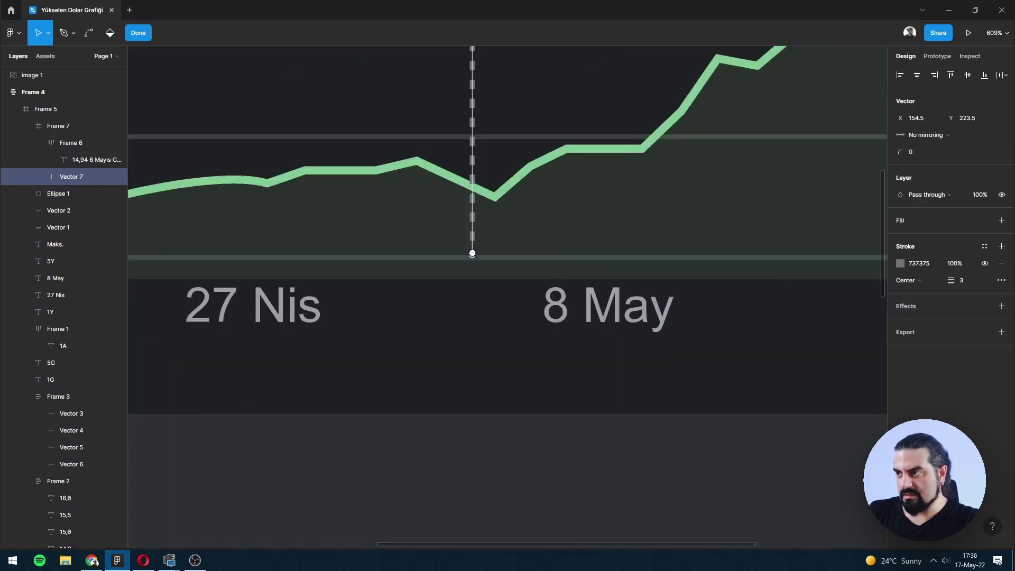
pyautogui.scroll(-3, 486, 254)
pyautogui.scroll(-2, 503, 256)
pyautogui.press('Escape')
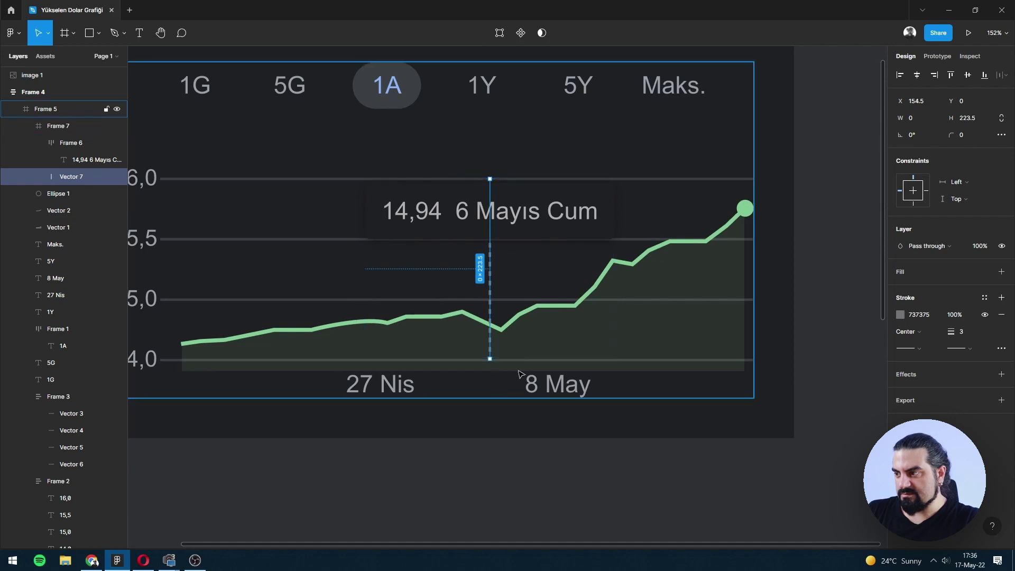
# - Resize tooltip Frame 7 to fit its contents, making it 309×224
pyautogui.scroll(5, 523, 347)
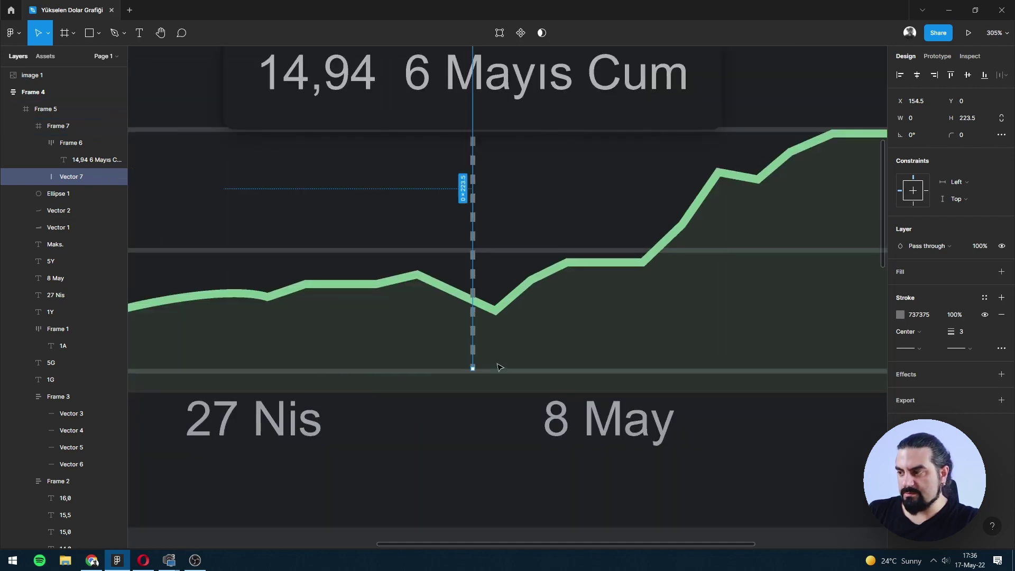
pyautogui.click(59, 127)
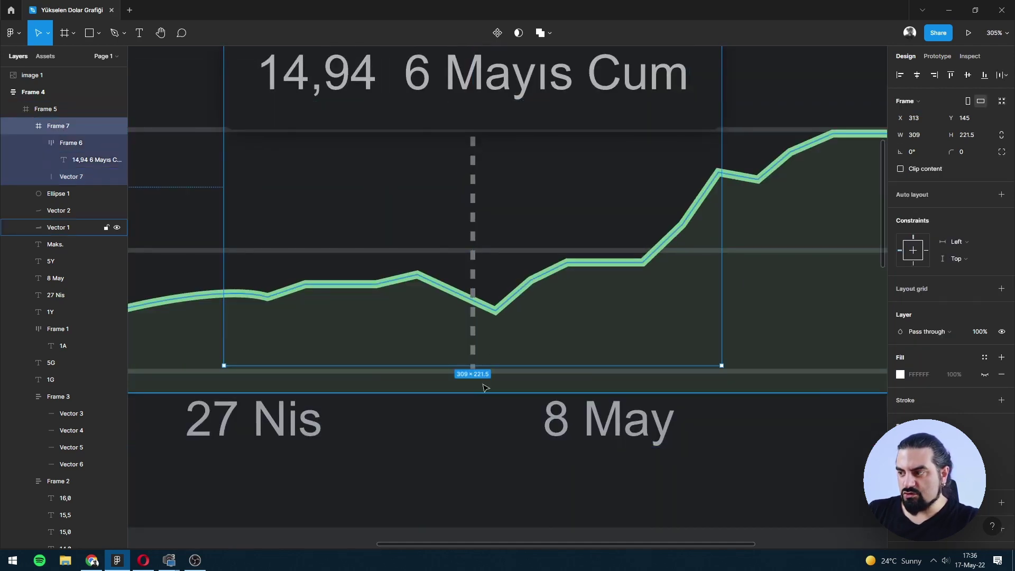
pyautogui.click(1001, 101)
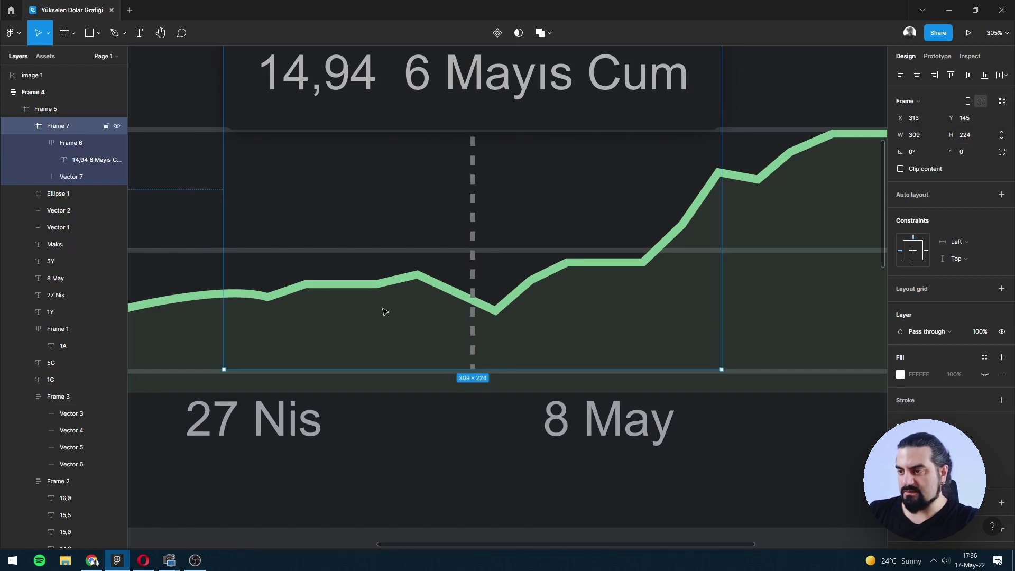
pyautogui.keyDown('alt'); pyautogui.click(601, 127); pyautogui.keyUp('alt')
pyautogui.click(480, 304)
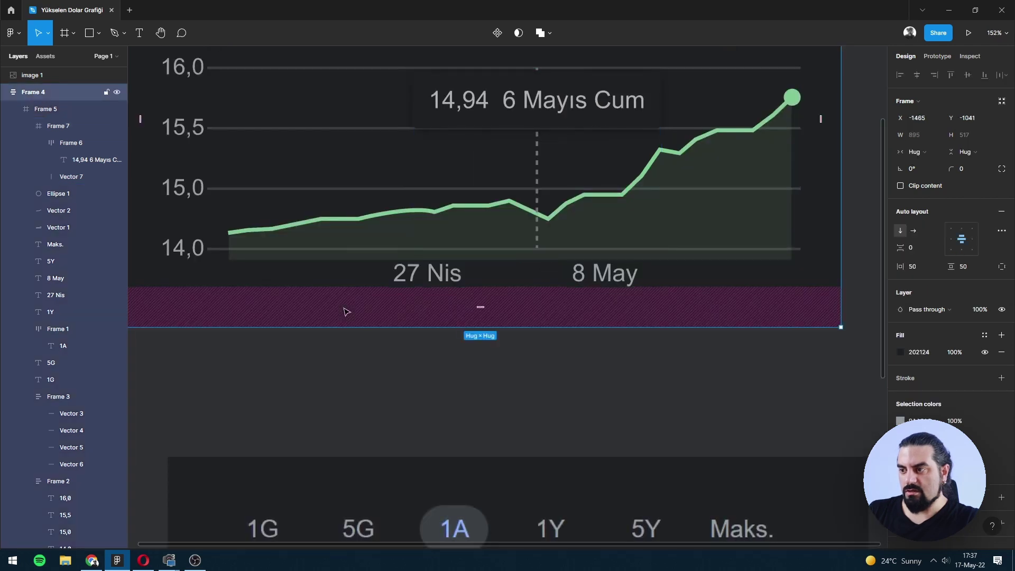
pyautogui.scroll(3, 357, 239)
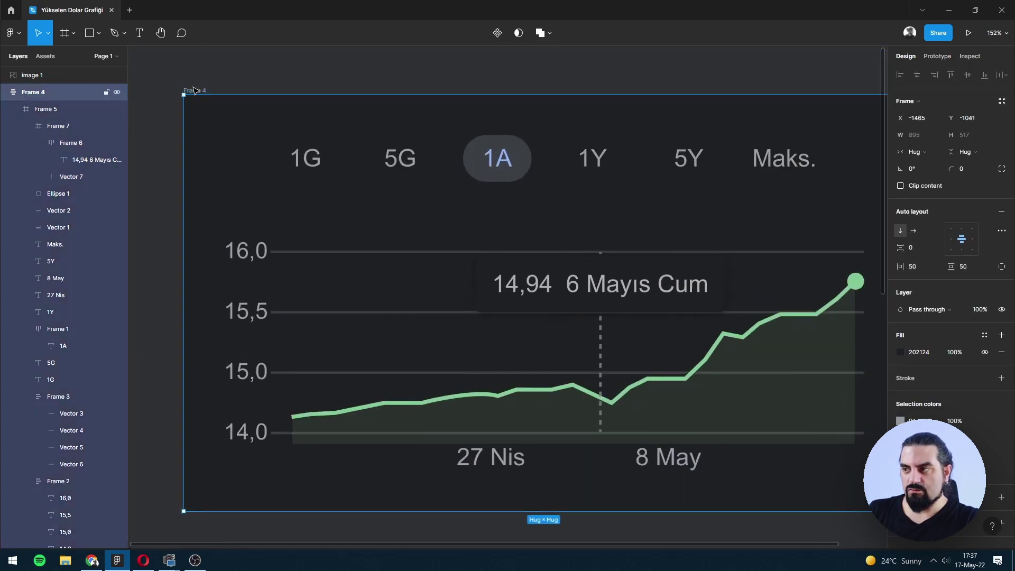
pyautogui.hotkey('shift', '2')
pyautogui.click(374, 67)
pyautogui.keyDown('ctrl'); pyautogui.scroll(-5, 374, 67); pyautogui.keyUp('ctrl')
pyautogui.scroll(1, 624, 148)
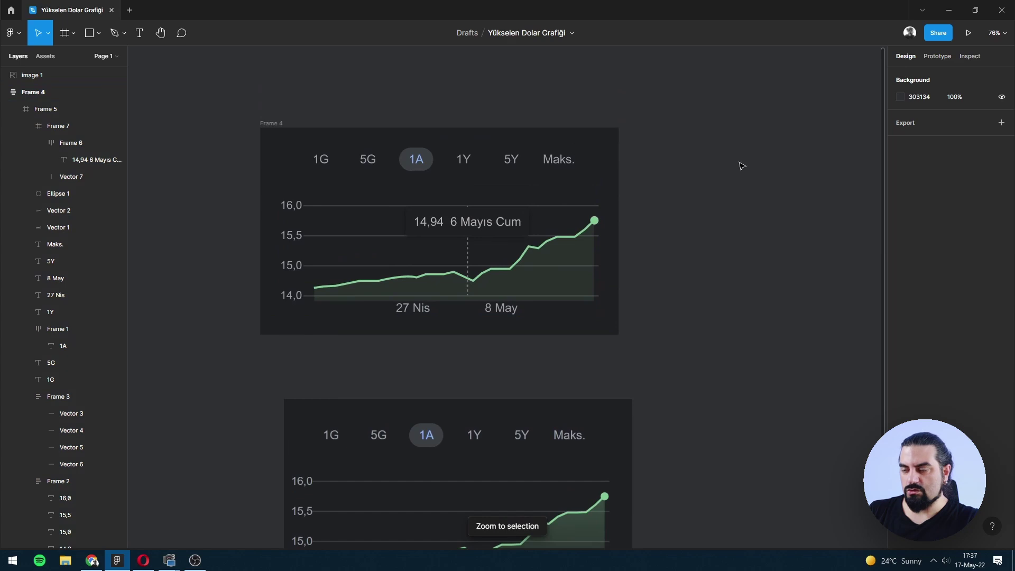